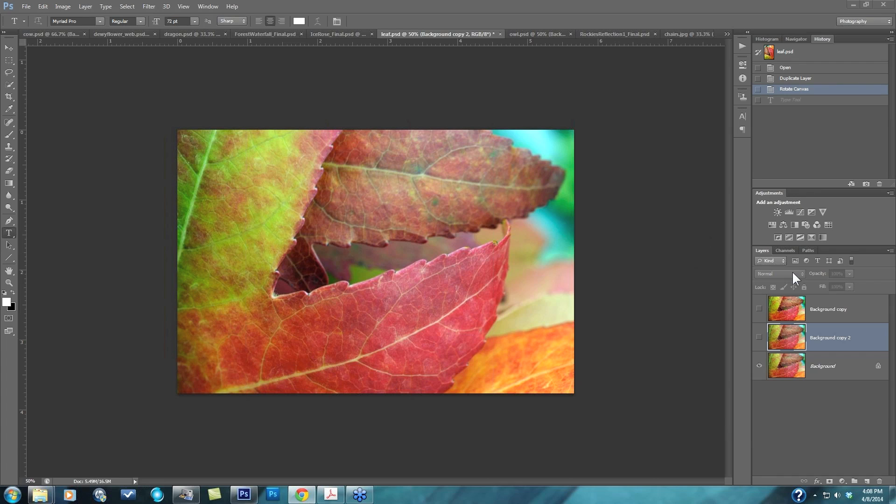
Step: Make the Background copy 2 layer visible and launch Topaz Detail 3 on it, skipping the getting-started guide
{"action": "left_click", "coordinate": [759, 338]}
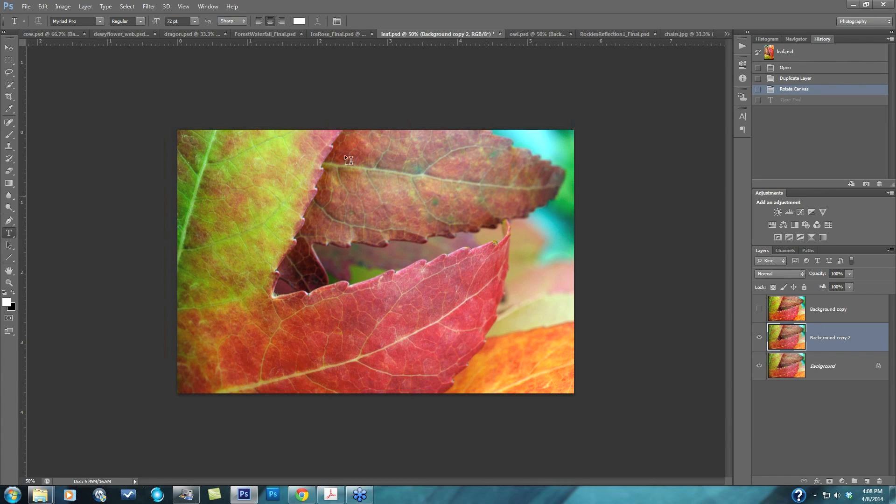
{"action": "left_click", "coordinate": [148, 7]}
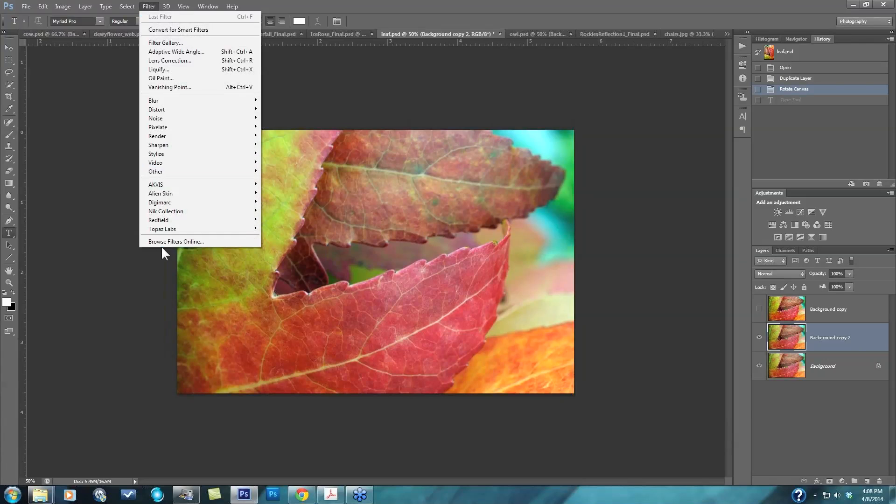
{"action": "mouse_move", "coordinate": [162, 228]}
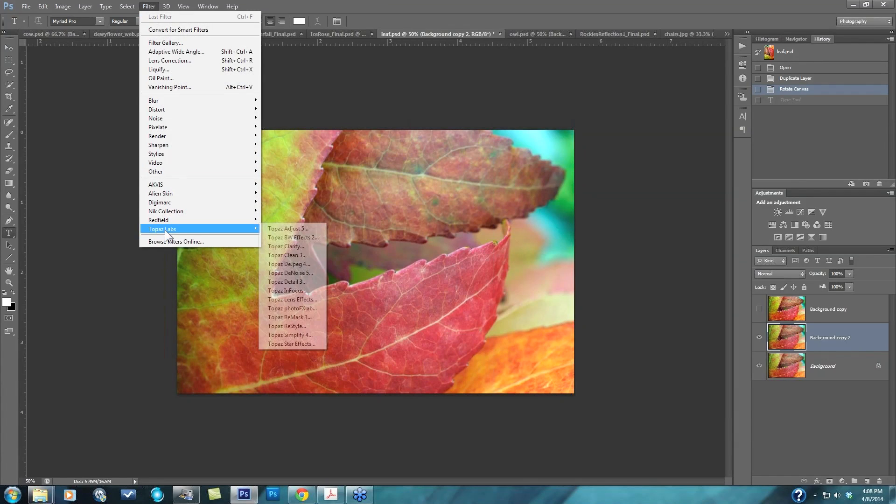
{"action": "left_click", "coordinate": [287, 281]}
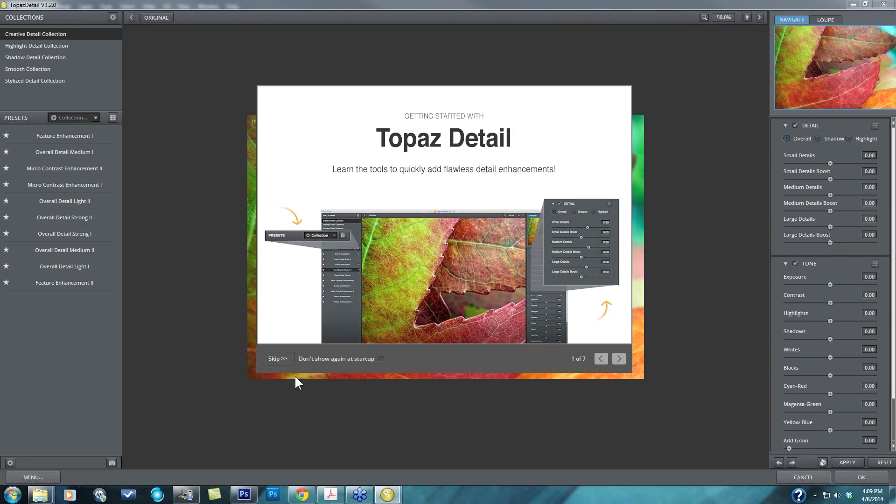
{"action": "left_click", "coordinate": [276, 358]}
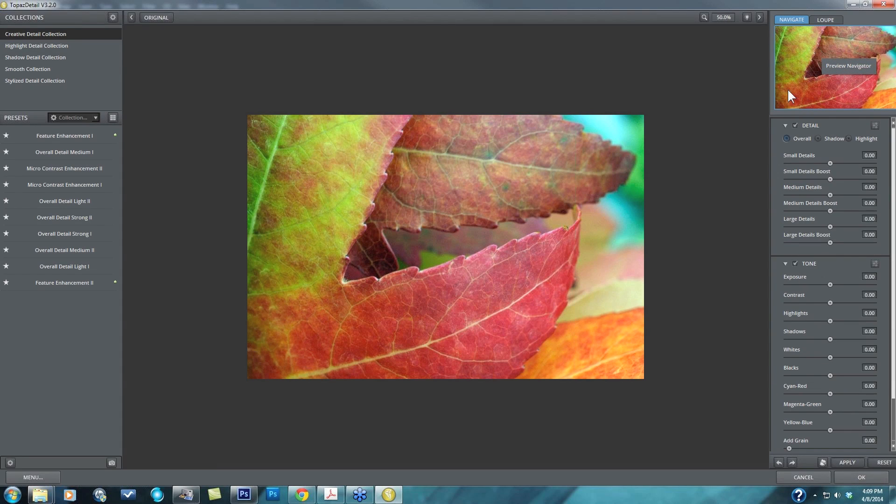
Step: Collapse the Detail and Tone adjustment groups
{"action": "left_click", "coordinate": [785, 125]}
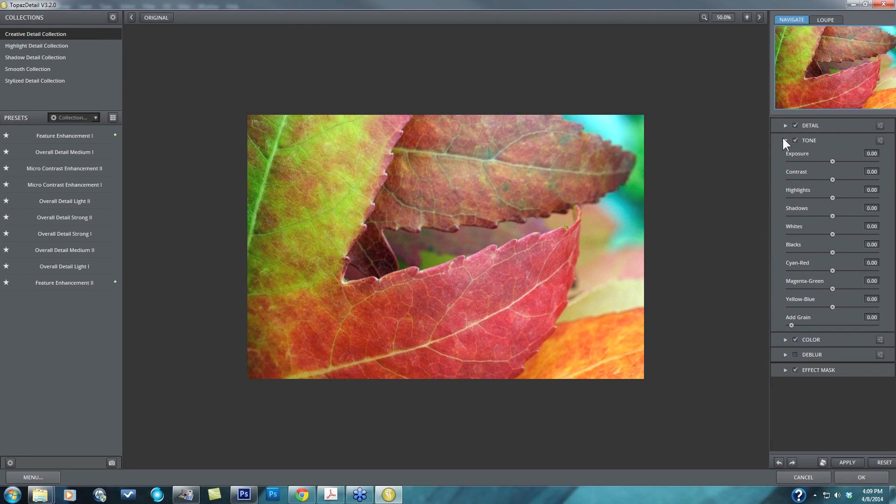
{"action": "left_click", "coordinate": [784, 139]}
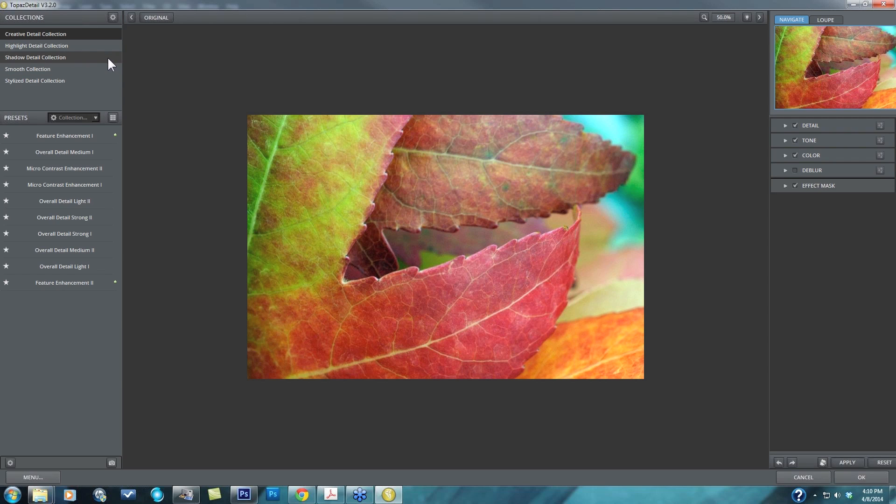
Step: Try Micro Contrast Enhancement I, then Overall Detail Strong II from the Creative Detail Collection, and inspect the leaf at 100%
{"action": "left_click", "coordinate": [43, 40]}
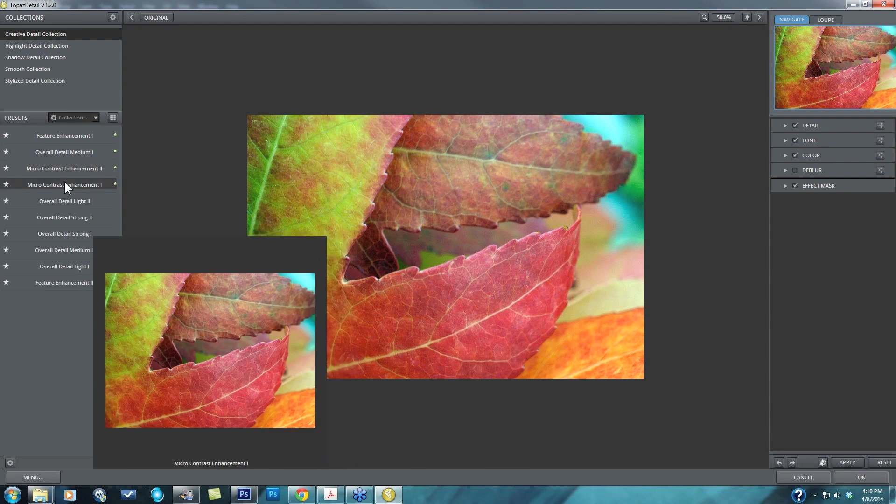
{"action": "left_click", "coordinate": [65, 183]}
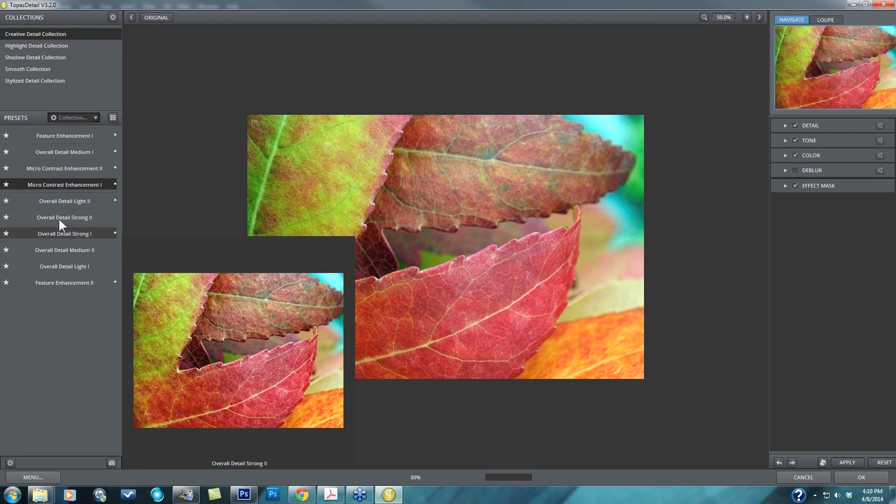
{"action": "left_click", "coordinate": [67, 217]}
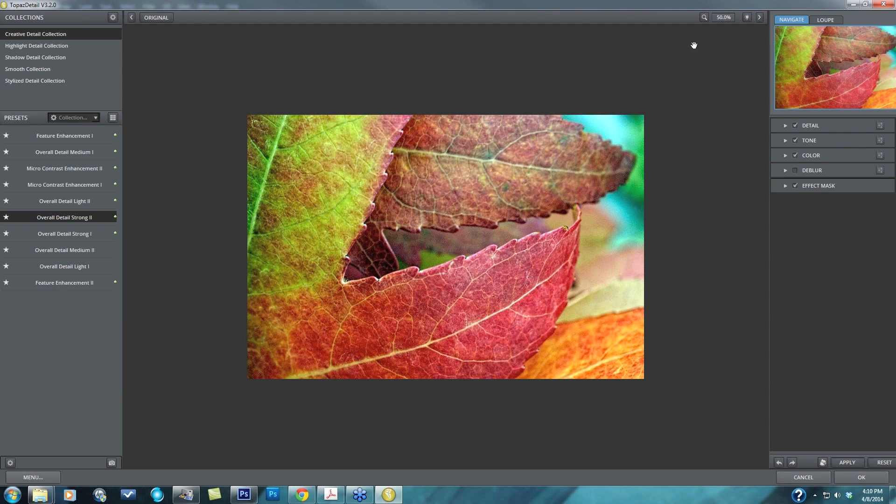
{"action": "left_click", "coordinate": [724, 17]}
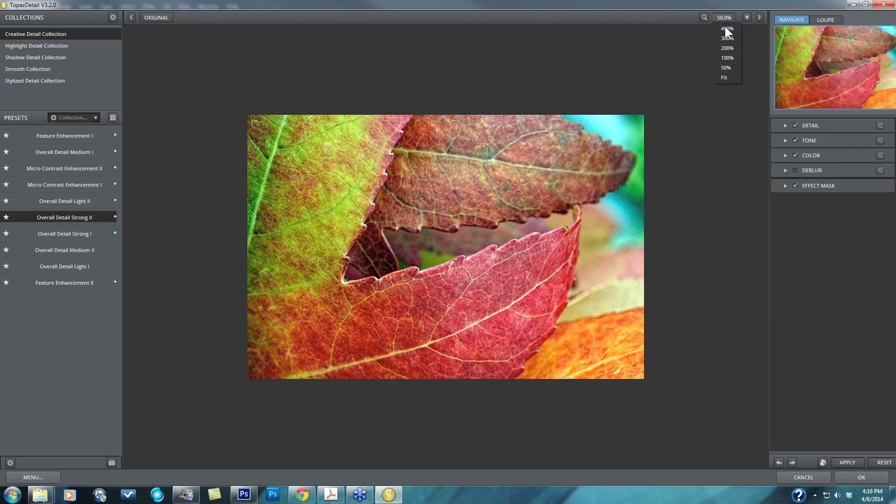
{"action": "left_click", "coordinate": [726, 58]}
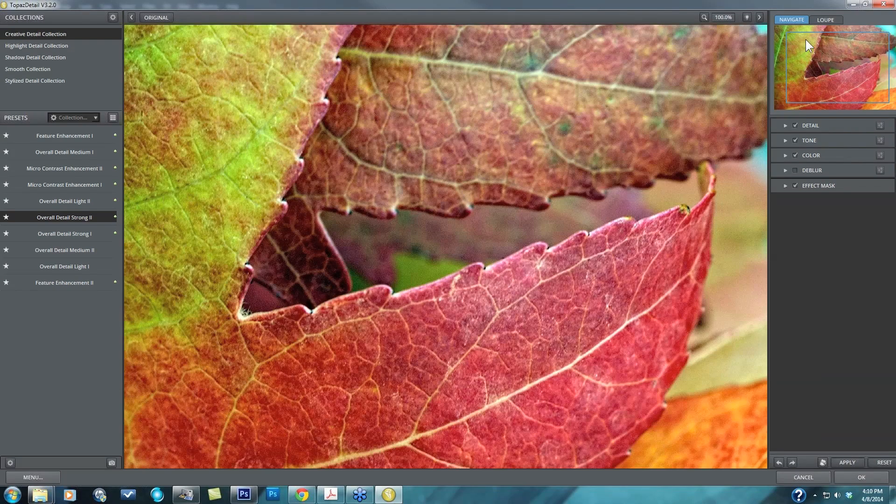
{"action": "left_click_drag", "start_coordinate": [799, 38], "coordinate": [791, 34]}
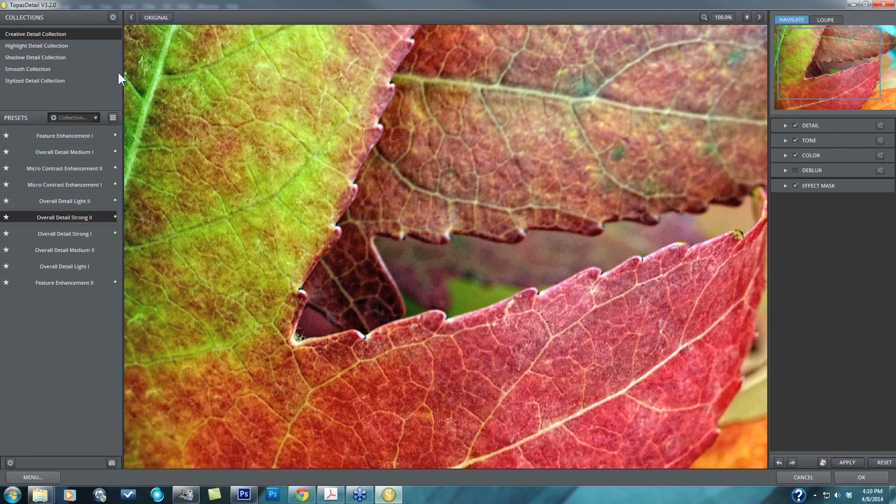
Step: Try the Highlight Detail Strong I preset from the Highlight Detail Collection and compare it with the original image
{"action": "left_click", "coordinate": [43, 43]}
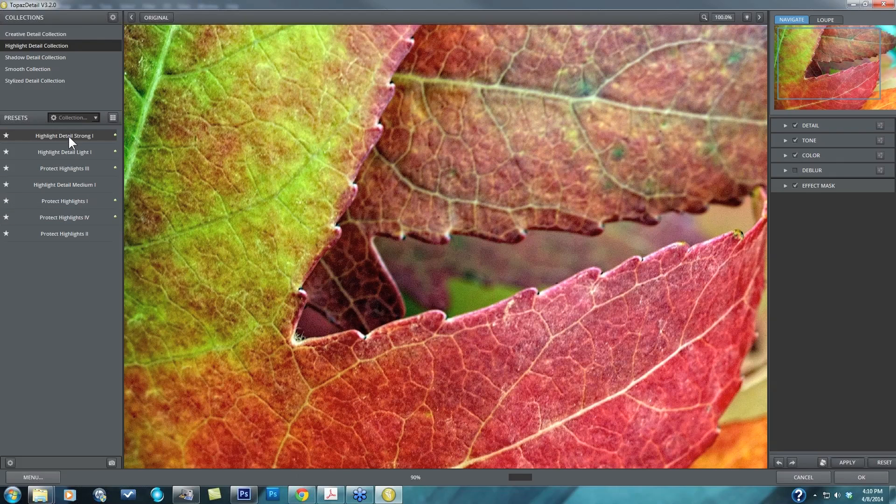
{"action": "left_click", "coordinate": [68, 135]}
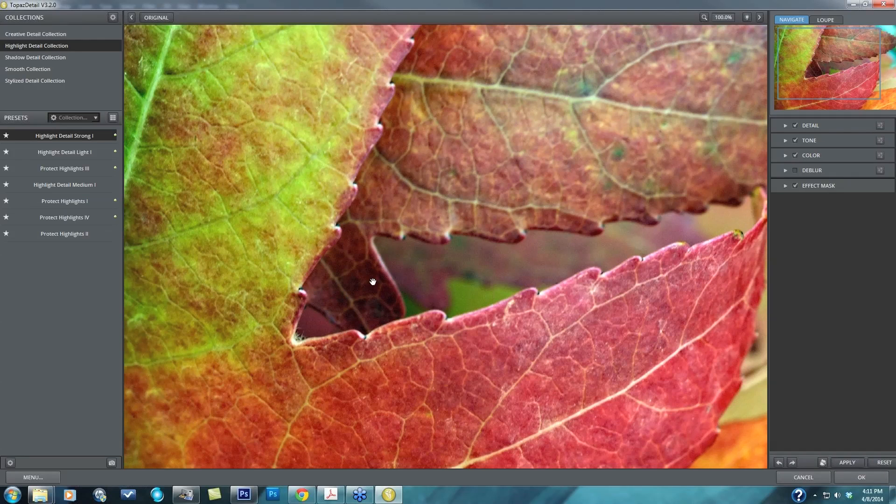
{"action": "left_click", "coordinate": [470, 193]}
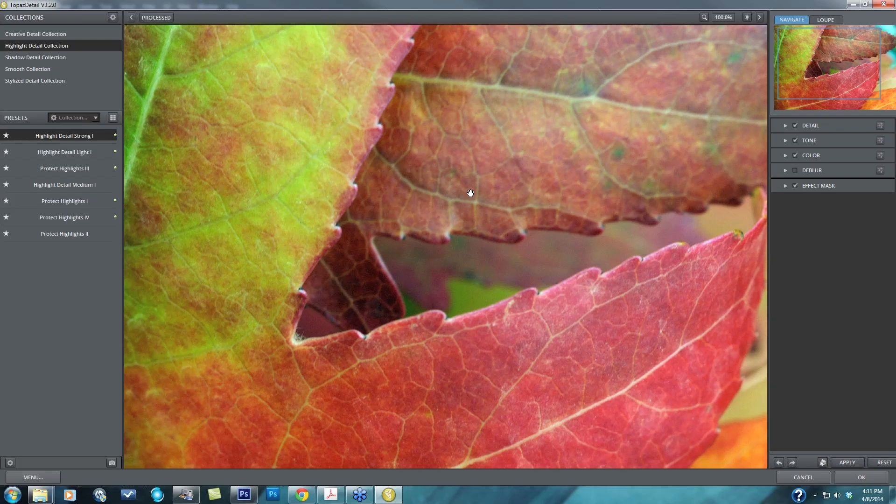
{"action": "left_click", "coordinate": [466, 185]}
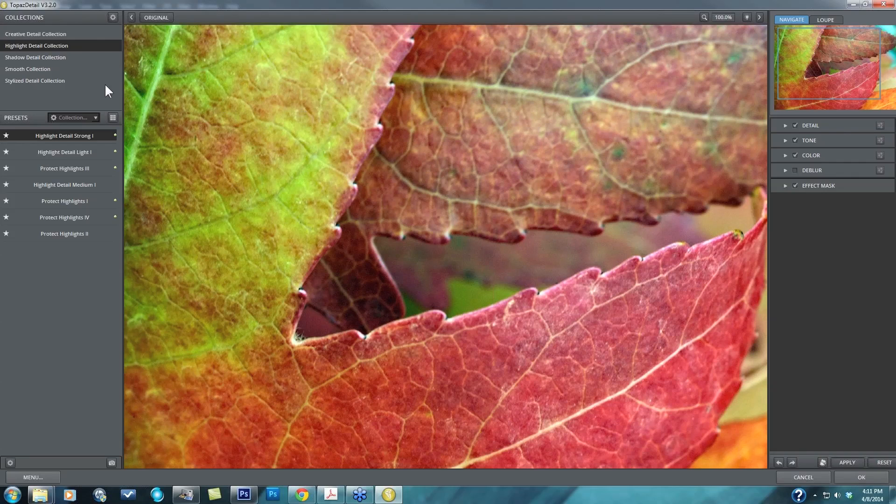
Step: Try the Shadow Detail Strong I preset from the Shadow Detail Collection and compare it repeatedly with the original image
{"action": "left_click", "coordinate": [53, 60]}
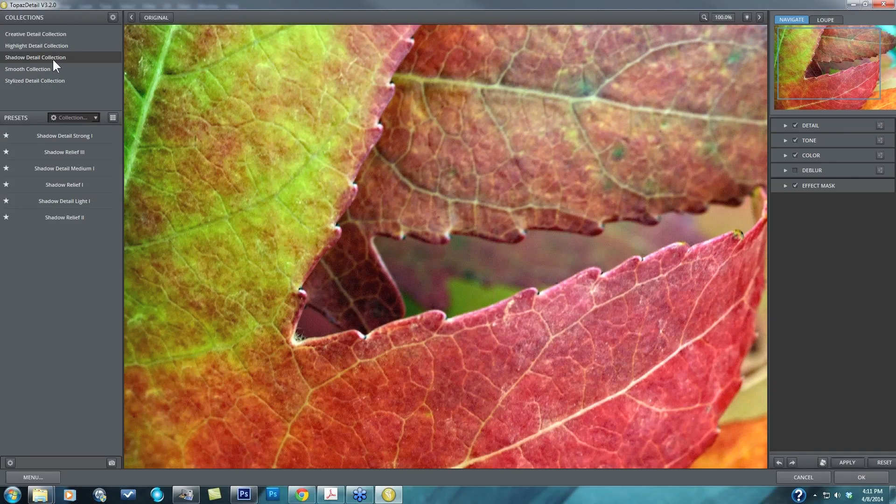
{"action": "left_click", "coordinate": [66, 136]}
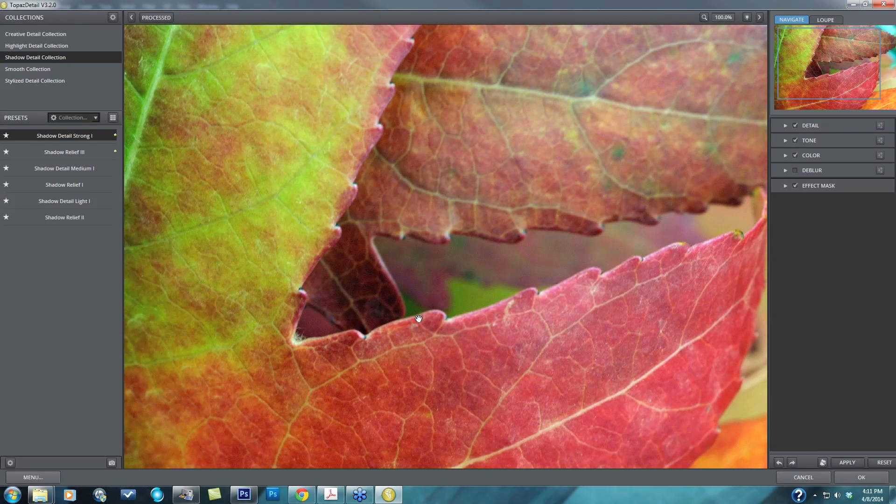
{"action": "key", "text": "space"}
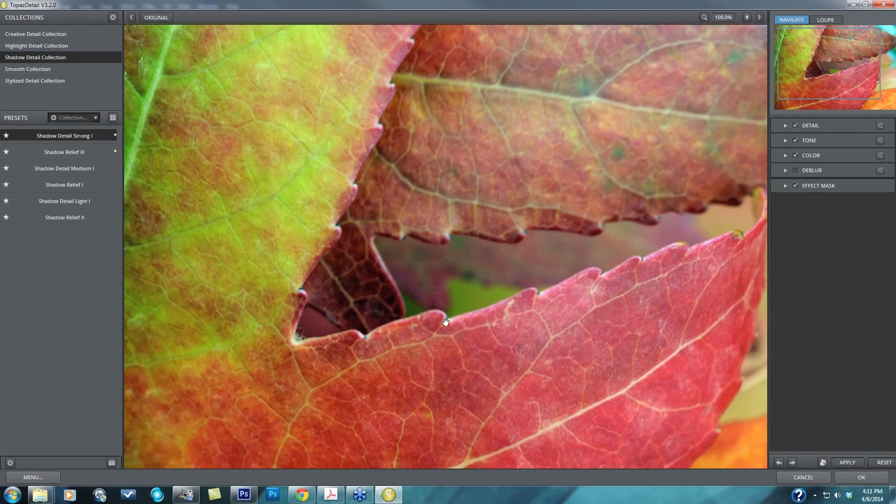
{"action": "key", "text": "space"}
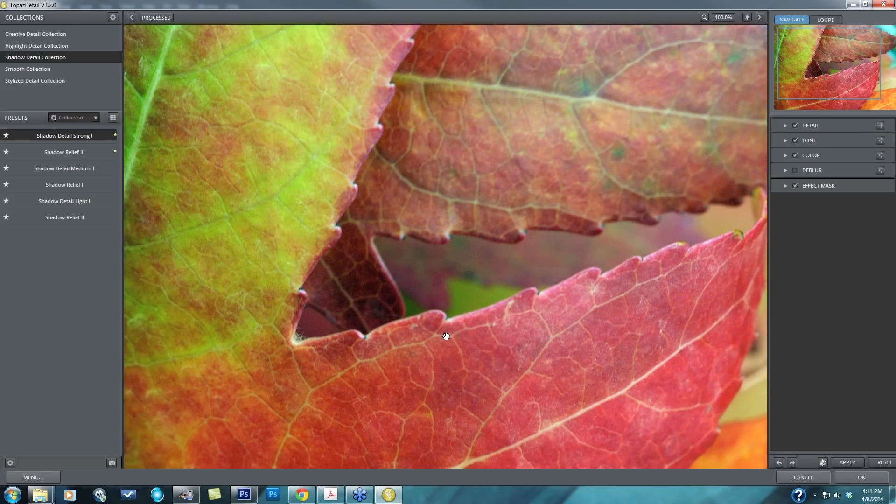
{"action": "key", "text": "space"}
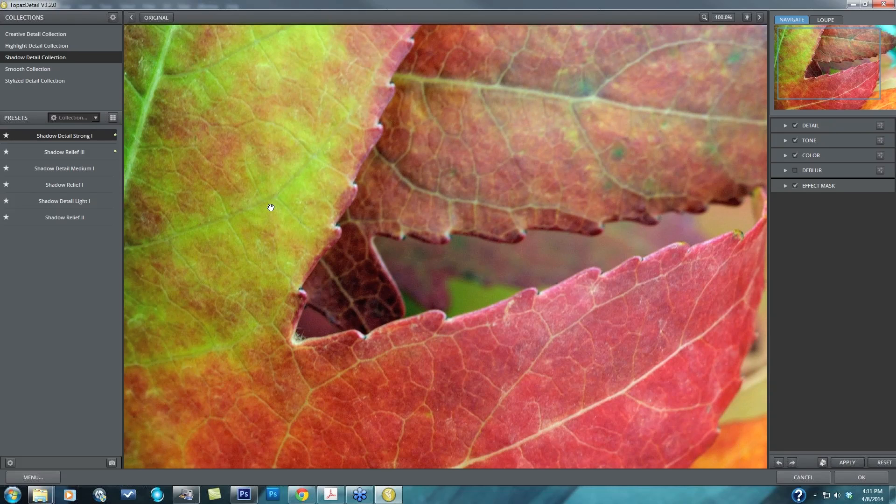
Step: Try the Skin Smoothing I preset from the Smooth Collection and check its effect on the leaf
{"action": "left_click", "coordinate": [45, 68]}
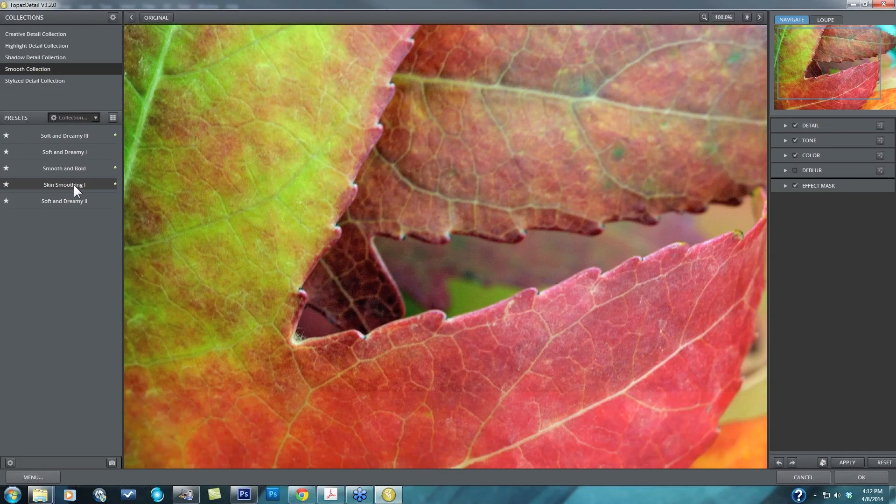
{"action": "left_click", "coordinate": [74, 183]}
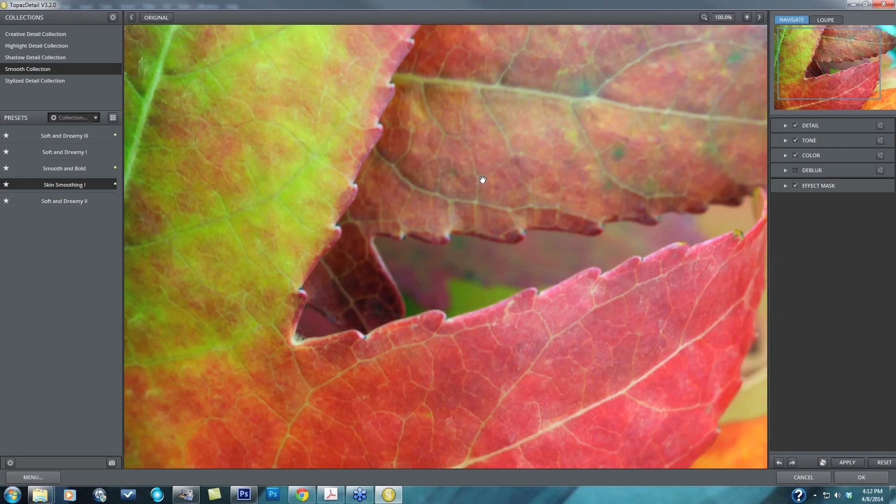
{"action": "left_click", "coordinate": [228, 241]}
Step: Try Architectural Detail I, then apply Desaturated Blush I from the Stylized Detail Collection and compare it with the original image
{"action": "left_click", "coordinate": [65, 81]}
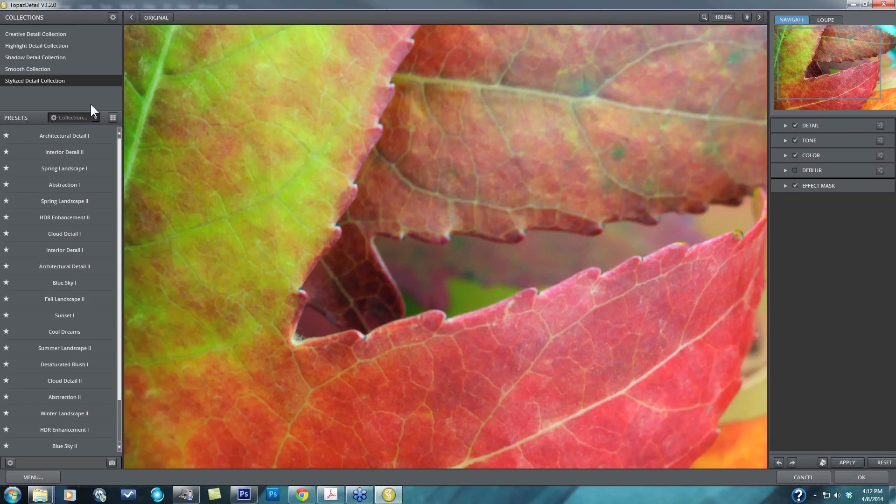
{"action": "left_click", "coordinate": [75, 134]}
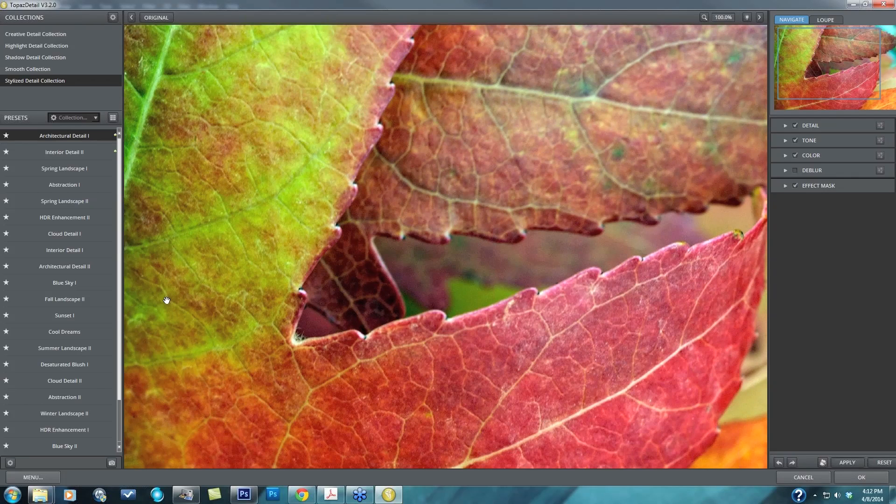
{"action": "mouse_move", "coordinate": [97, 363]}
{"action": "left_click", "coordinate": [60, 365]}
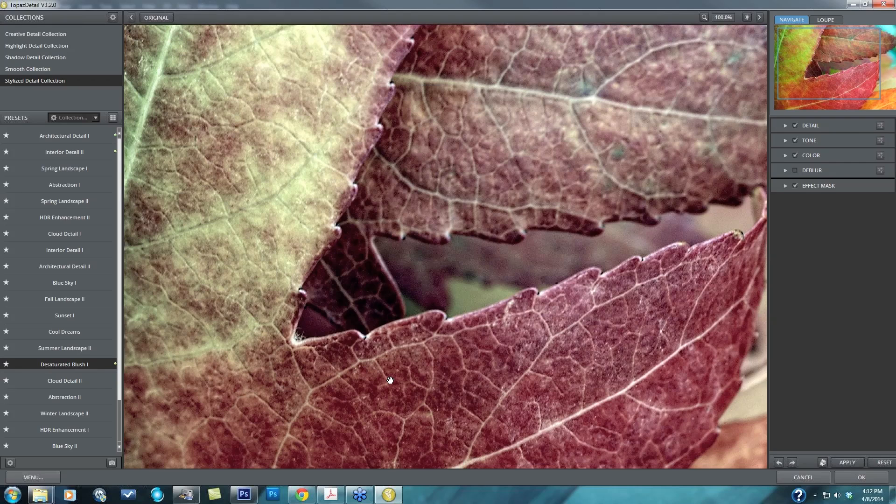
{"action": "left_click", "coordinate": [390, 380]}
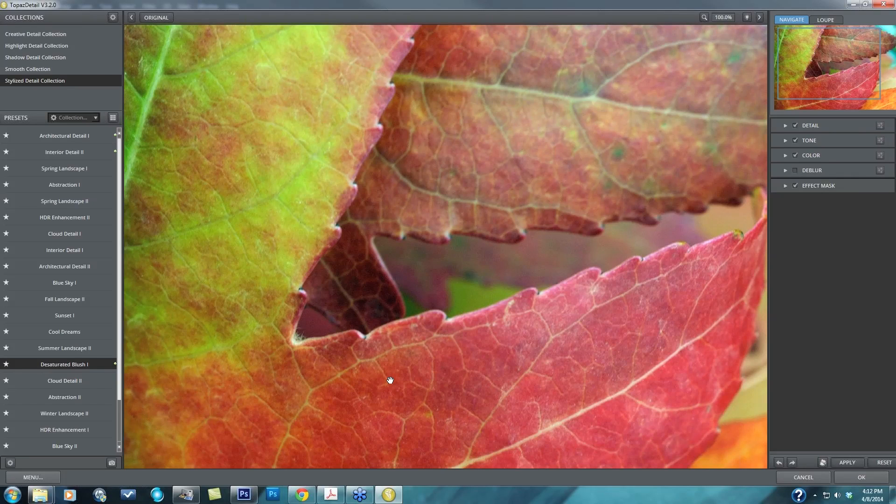
{"action": "left_click", "coordinate": [390, 379]}
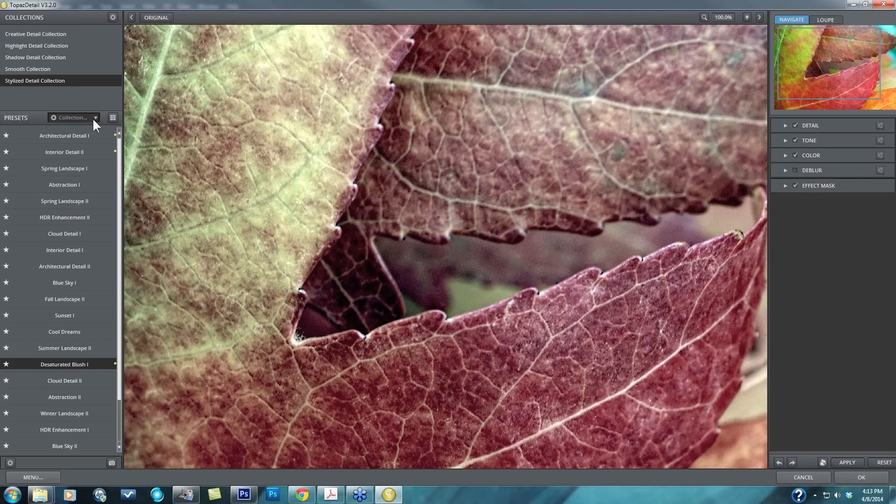
Step: Show the Stylized Detail Collection presets as a thumbnail grid and browse through their previews
{"action": "left_click", "coordinate": [113, 117]}
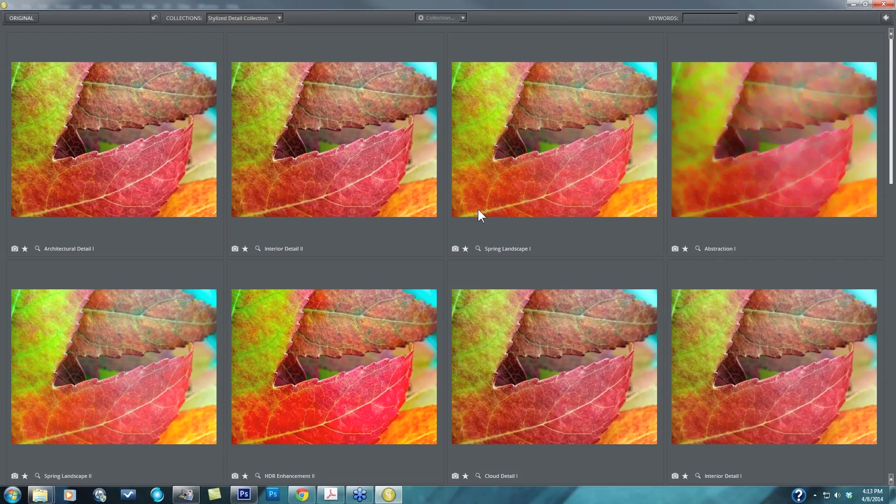
{"action": "scroll", "coordinate": [477, 208], "scroll_direction": "down", "scroll_amount": 4}
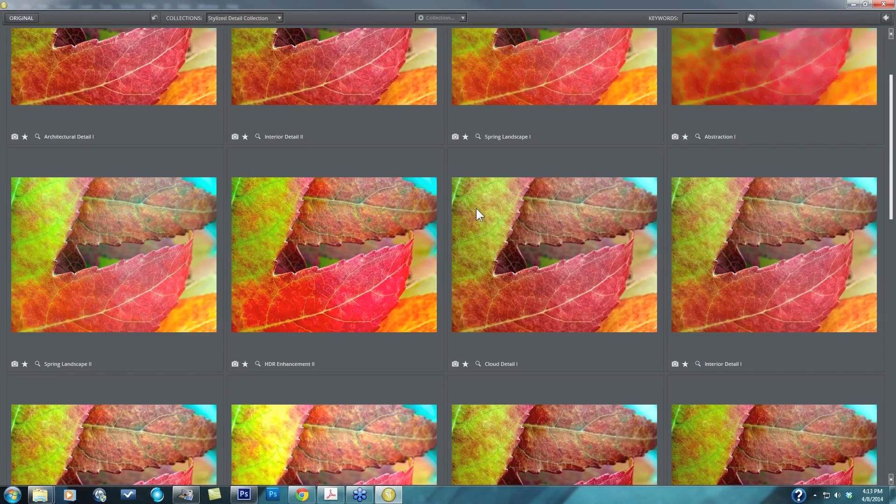
{"action": "scroll", "coordinate": [475, 206], "scroll_direction": "down", "scroll_amount": 4}
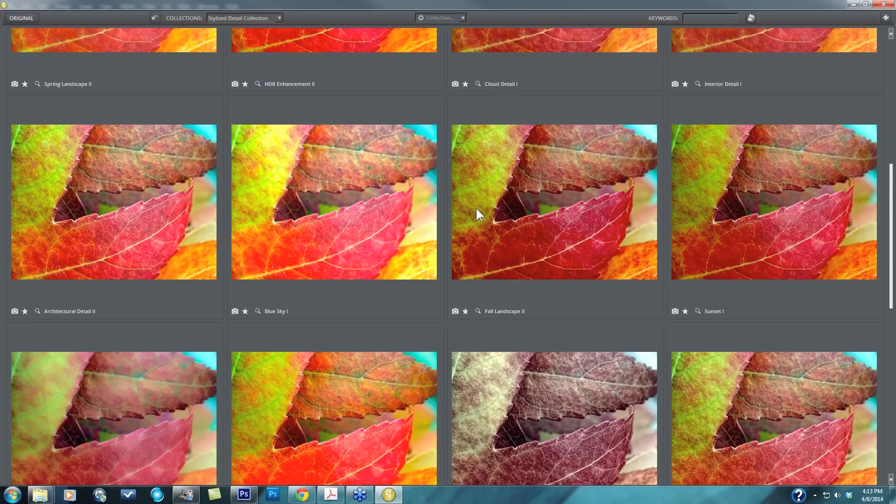
{"action": "scroll", "coordinate": [494, 275], "scroll_direction": "down", "scroll_amount": 7}
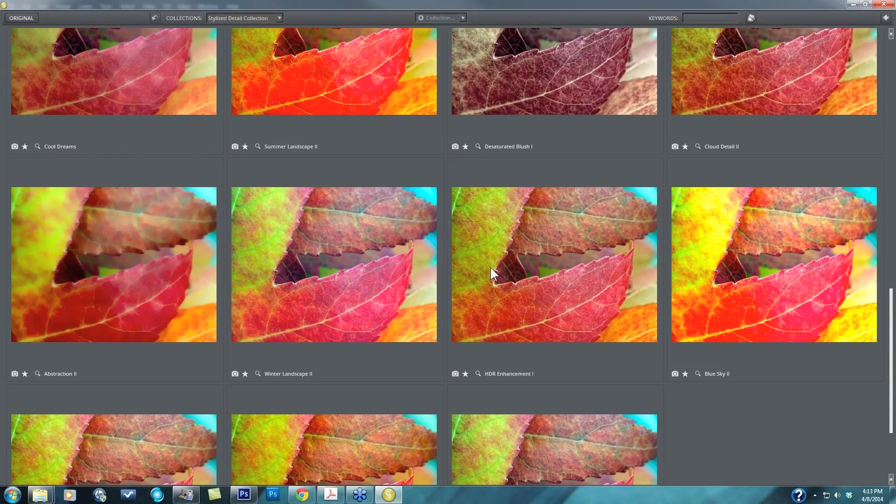
{"action": "scroll", "coordinate": [490, 269], "scroll_direction": "down", "scroll_amount": 2}
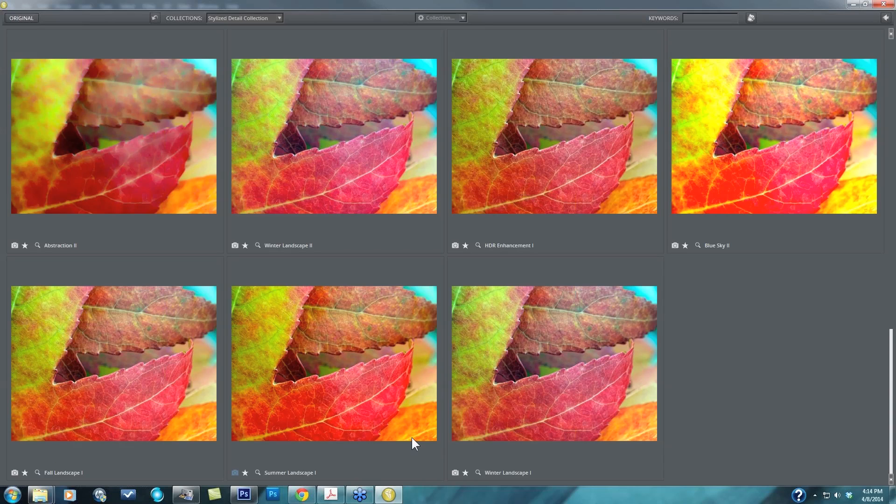
{"action": "scroll", "coordinate": [412, 444], "scroll_direction": "up", "scroll_amount": 3}
{"action": "scroll", "coordinate": [412, 438], "scroll_direction": "up", "scroll_amount": 1}
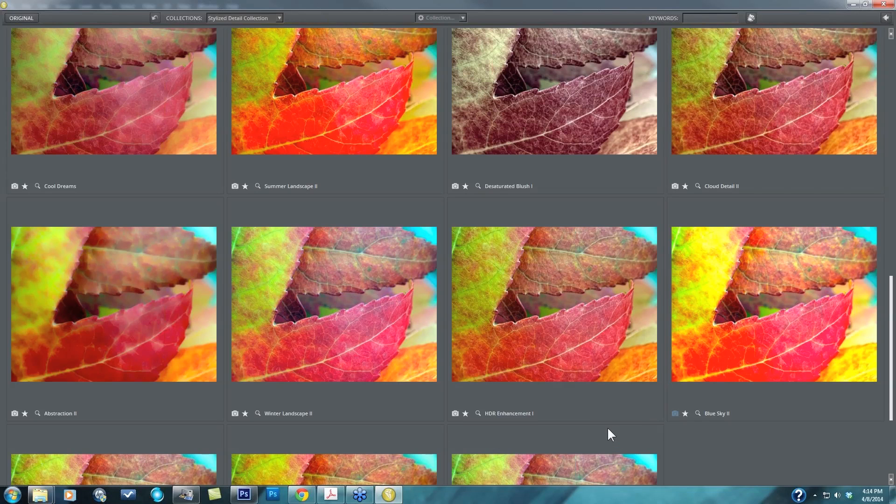
Step: Add the Desaturated Blush I, Fall Landscape II and Cloud Detail I presets from the thumbnail grid to the snapshots
{"action": "scroll", "coordinate": [606, 427], "scroll_direction": "up", "scroll_amount": 5}
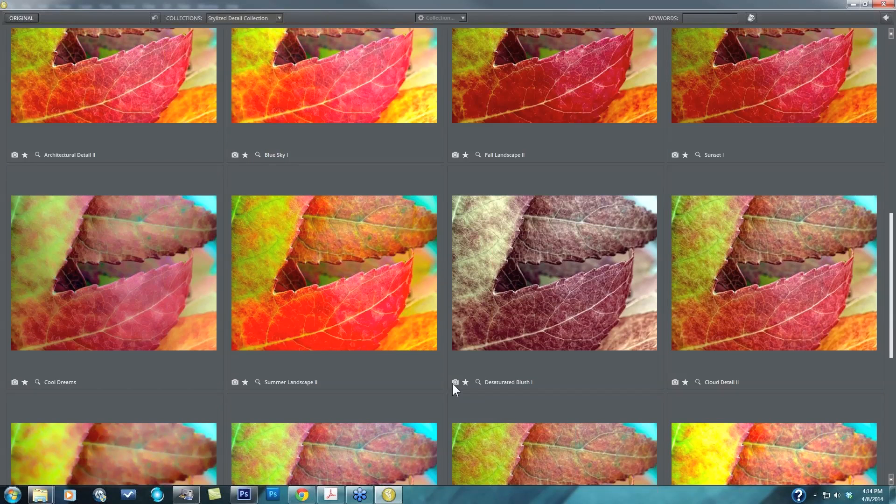
{"action": "left_click", "coordinate": [454, 382]}
{"action": "scroll", "coordinate": [552, 409], "scroll_direction": "up", "scroll_amount": 1}
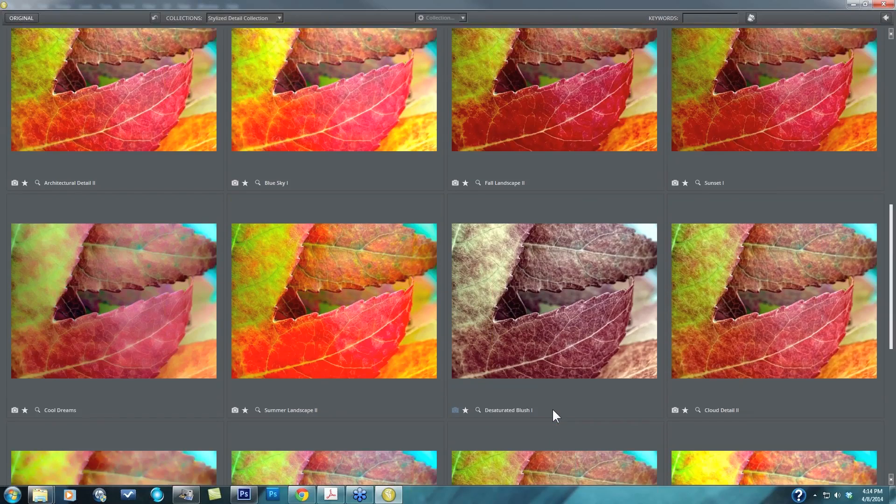
{"action": "scroll", "coordinate": [553, 411], "scroll_direction": "up", "scroll_amount": 5}
{"action": "scroll", "coordinate": [553, 419], "scroll_direction": "up", "scroll_amount": 1}
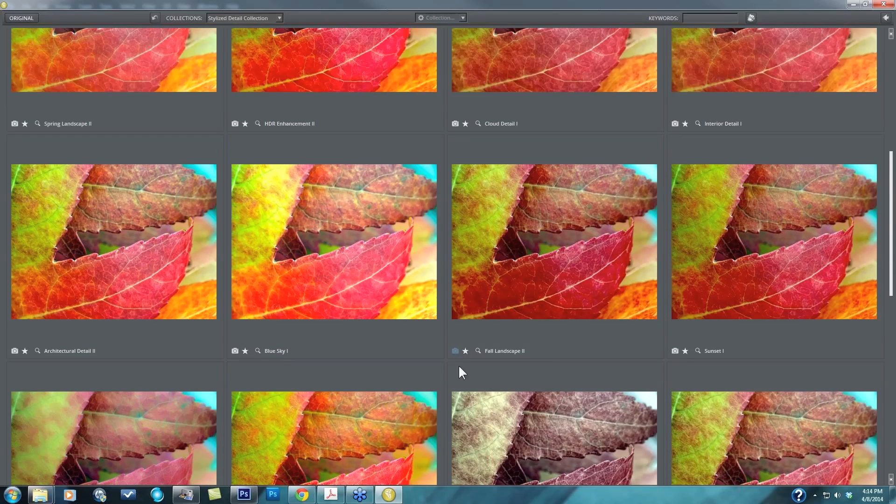
{"action": "scroll", "coordinate": [437, 386], "scroll_direction": "up", "scroll_amount": 7}
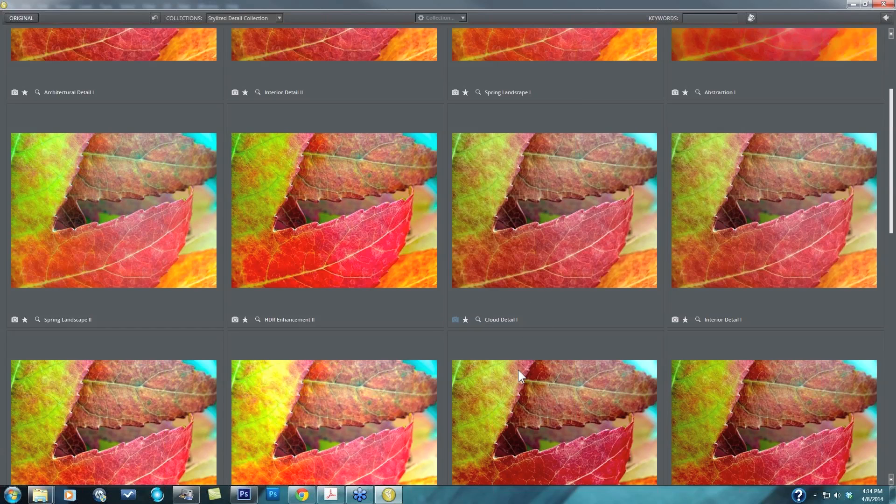
{"action": "scroll", "coordinate": [467, 345], "scroll_direction": "up", "scroll_amount": 4}
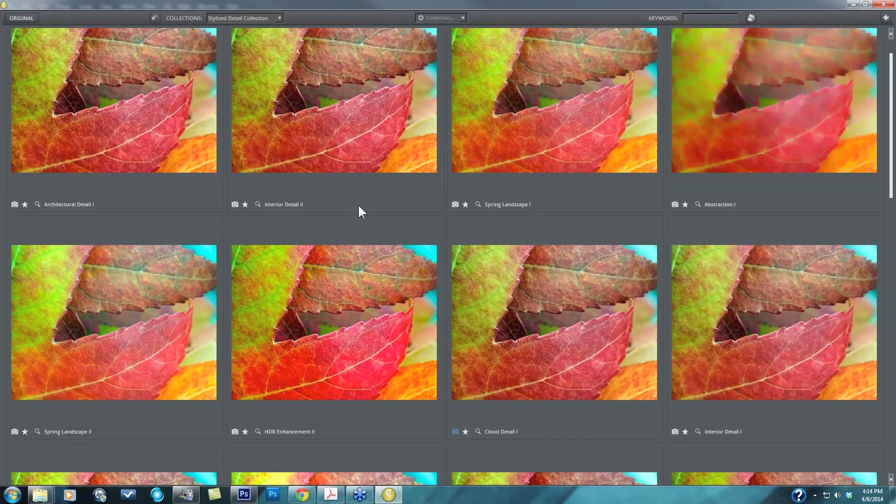
{"action": "scroll", "coordinate": [358, 212], "scroll_direction": "up", "scroll_amount": 2}
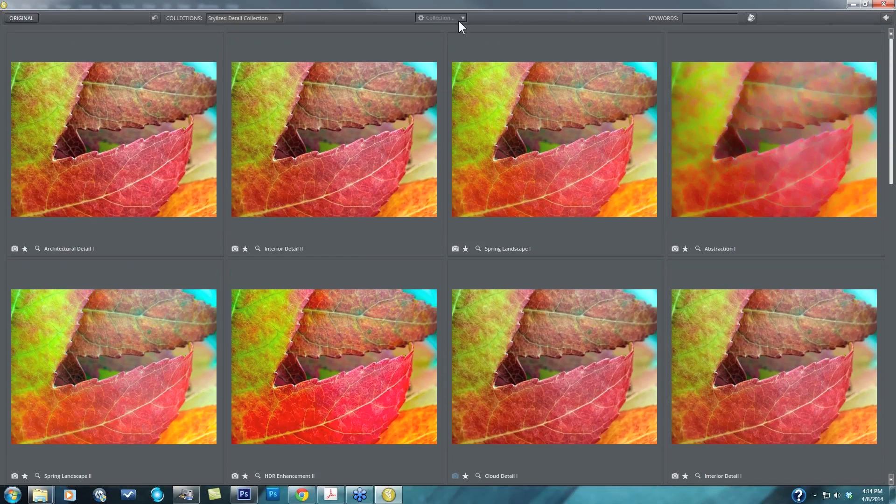
Step: Show only the snapshot presets in the thumbnail grid and check the list of available collections
{"action": "left_click", "coordinate": [462, 17]}
{"action": "left_click", "coordinate": [461, 17]}
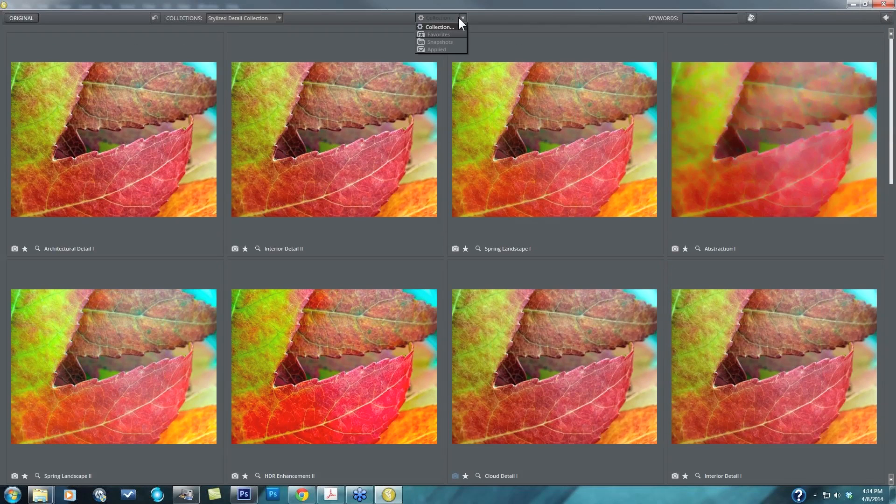
{"action": "left_click", "coordinate": [440, 41]}
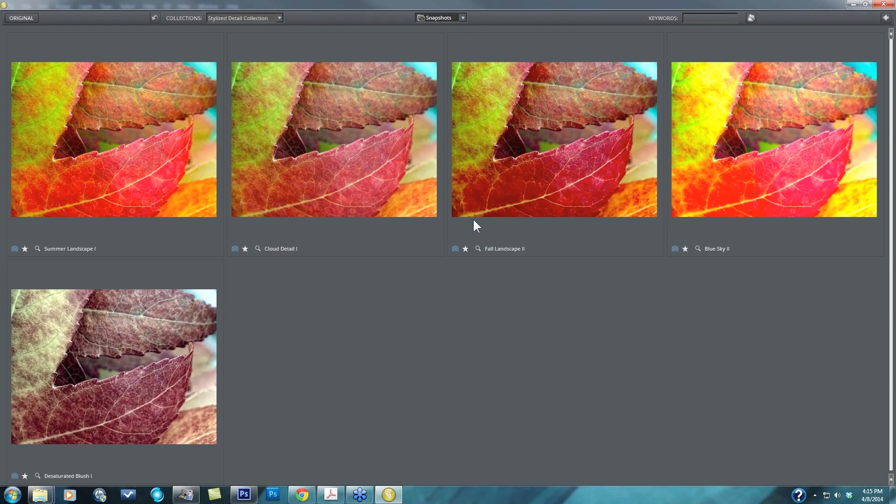
{"action": "left_click", "coordinate": [279, 19]}
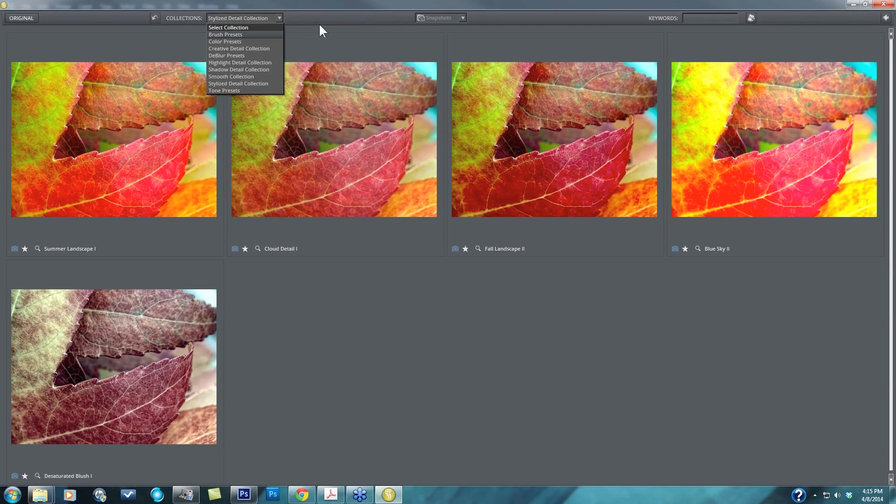
{"action": "left_click", "coordinate": [336, 37]}
Step: Search the presets with the keyword "Clou" and return to the main editing view
{"action": "left_click", "coordinate": [693, 18]}
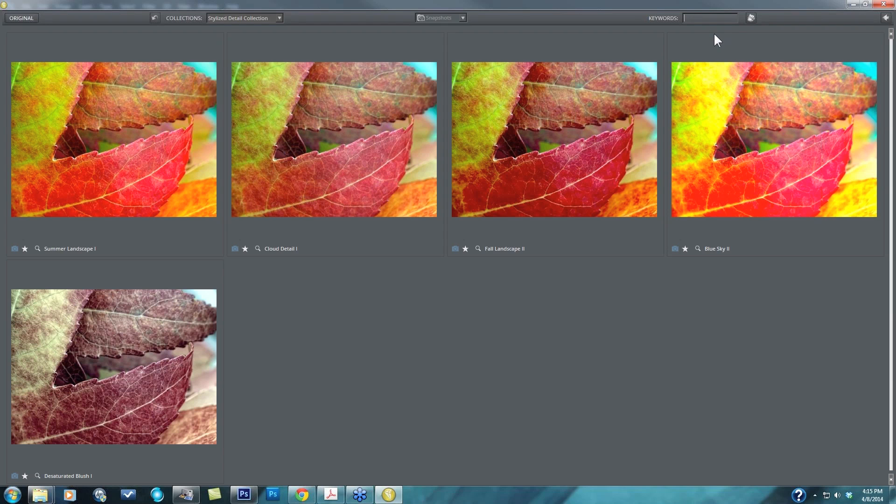
{"action": "type", "text": "Clou"}
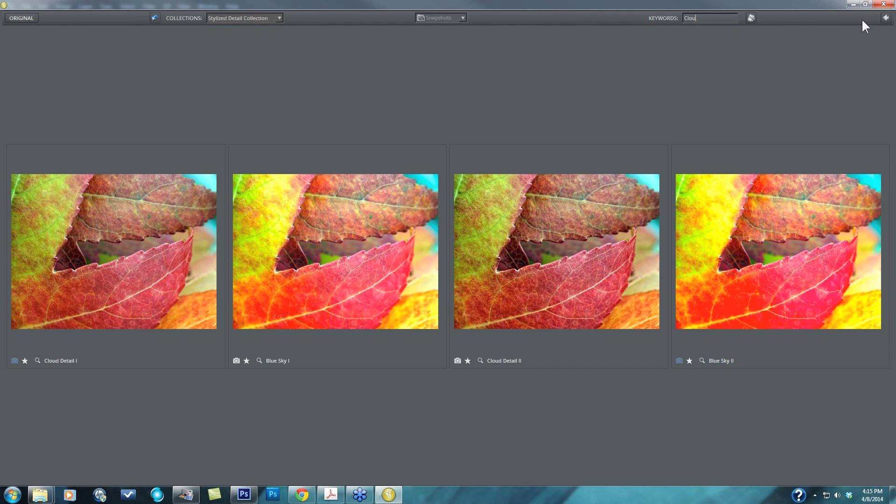
{"action": "left_click", "coordinate": [886, 18]}
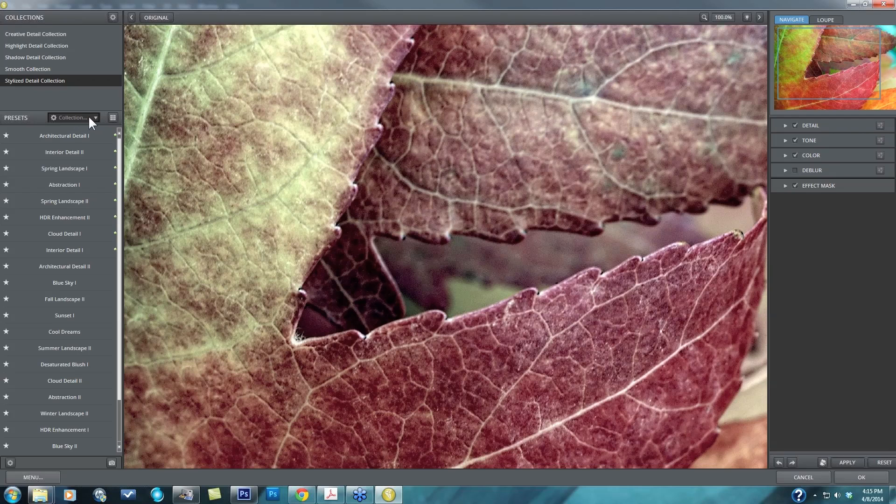
Step: List only the snapshots beside the photo and preview their effects one after another, from Summer Landscape I to Desaturated Blush I
{"action": "left_click", "coordinate": [91, 117]}
{"action": "left_click", "coordinate": [79, 138]}
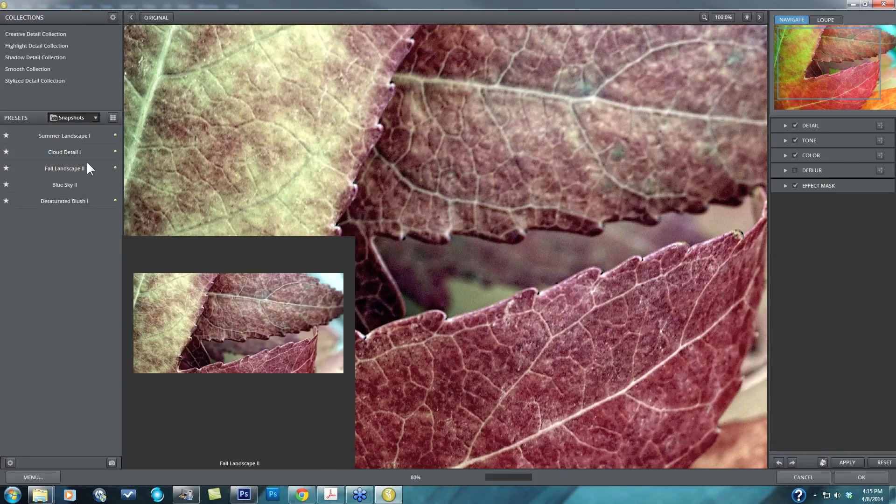
{"action": "left_click", "coordinate": [77, 134]}
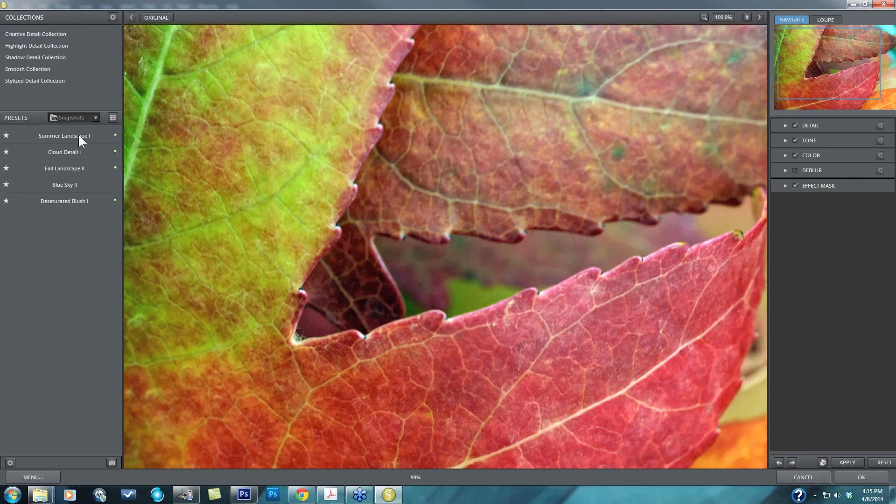
{"action": "key", "text": "Down"}
{"action": "key", "text": "Down"}
{"action": "key", "text": "Down"}
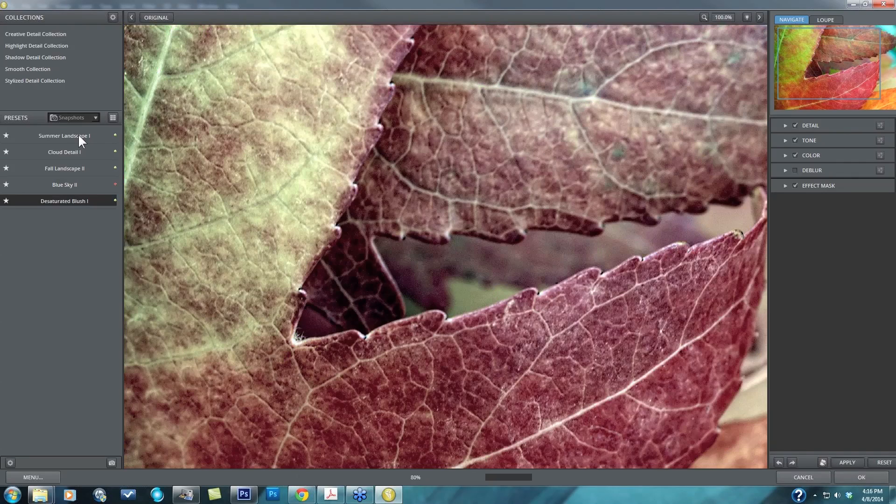
Step: Apply the Summer Landscape I snapshot to the leaf photo and compare it with the original image
{"action": "left_click", "coordinate": [77, 133]}
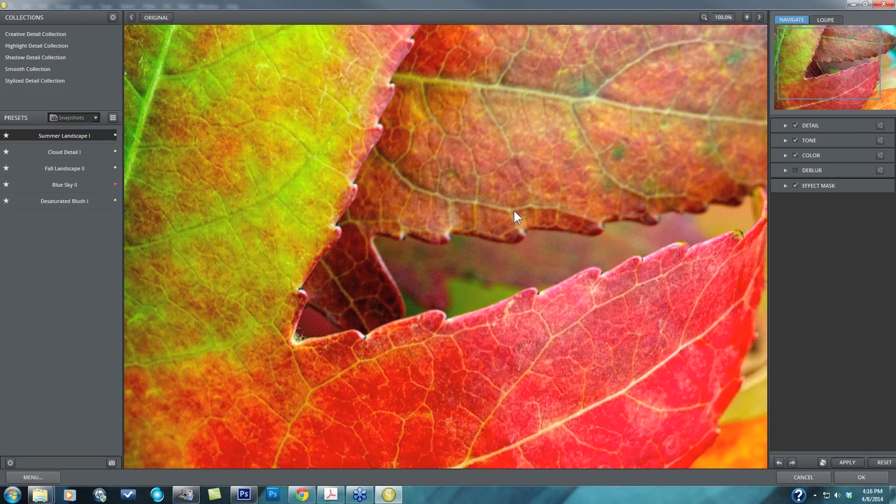
{"action": "left_click_drag", "start_coordinate": [522, 202], "coordinate": [522, 206]}
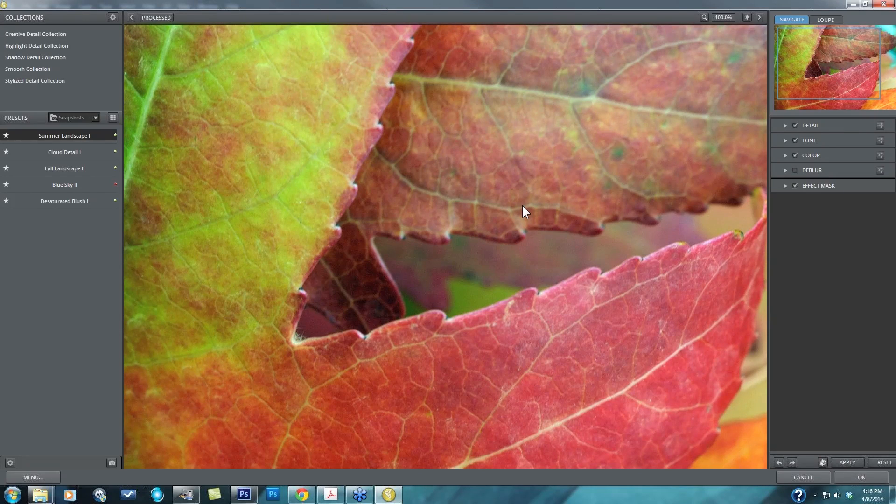
{"action": "left_click_drag", "start_coordinate": [522, 203], "coordinate": [466, 192]}
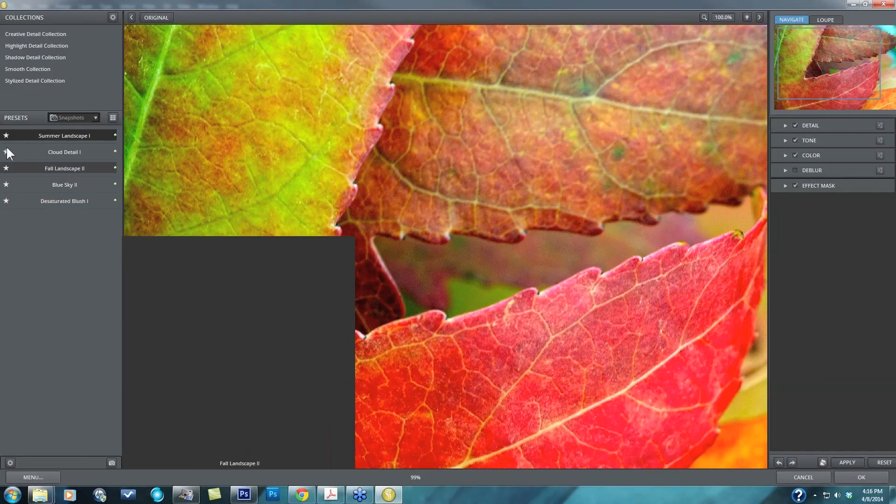
Step: Mark Summer Landscape I as a favorite, list only the Favorites, and check the preset management options
{"action": "left_click", "coordinate": [6, 135]}
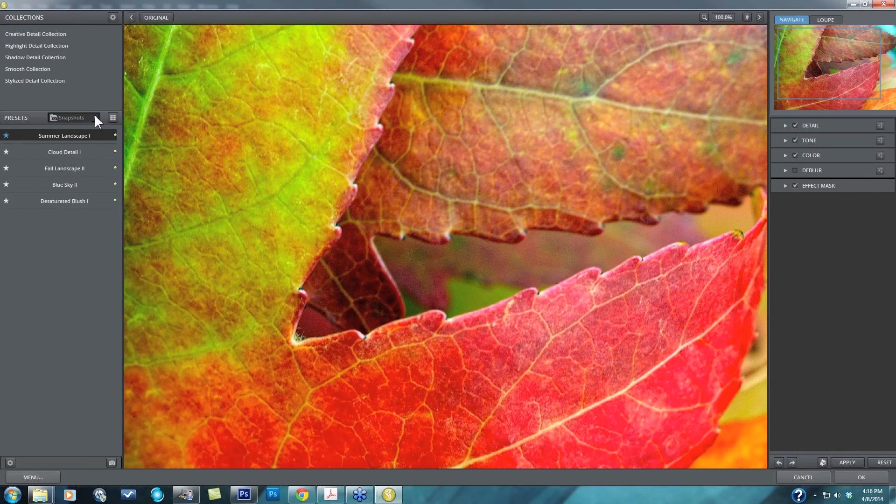
{"action": "left_click", "coordinate": [95, 117]}
{"action": "left_click", "coordinate": [82, 132]}
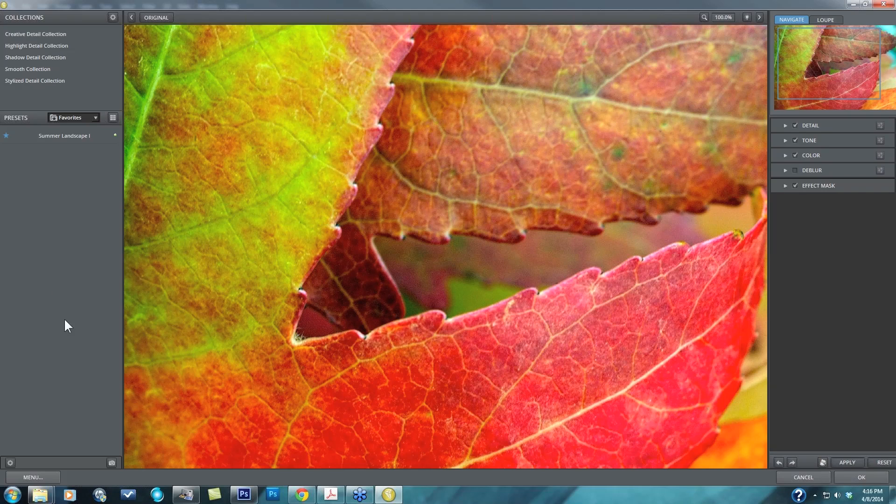
{"action": "left_click", "coordinate": [10, 462]}
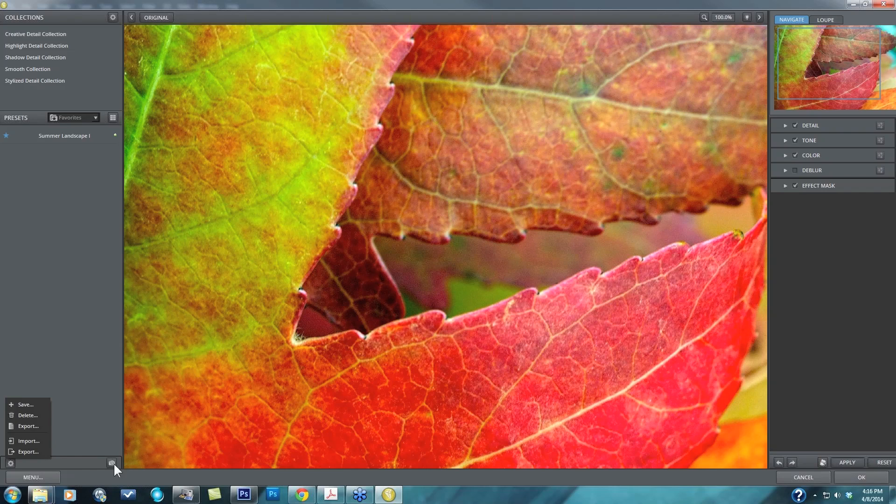
{"action": "left_click", "coordinate": [87, 465]}
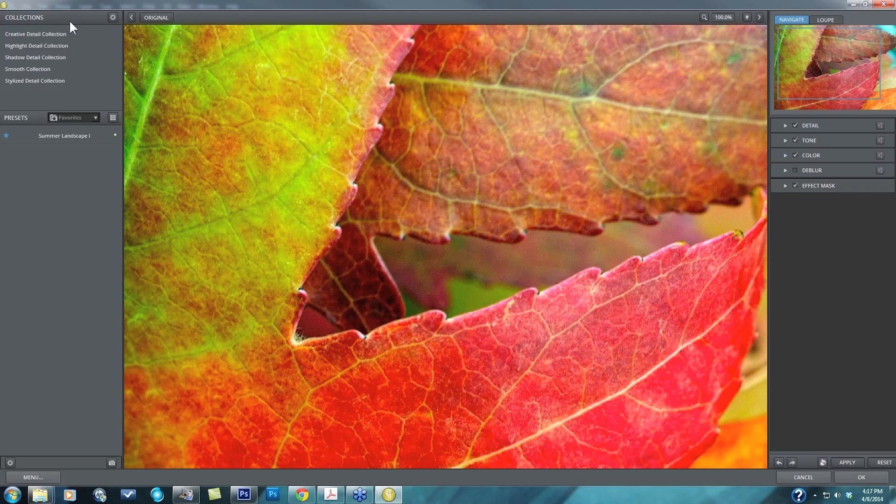
Step: Create a new preset collection named "My collection"
{"action": "left_click", "coordinate": [112, 17]}
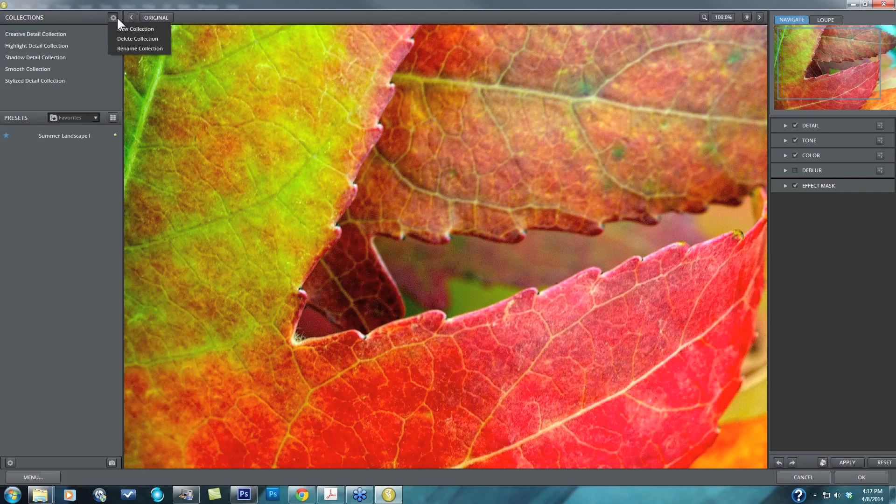
{"action": "left_click", "coordinate": [141, 29]}
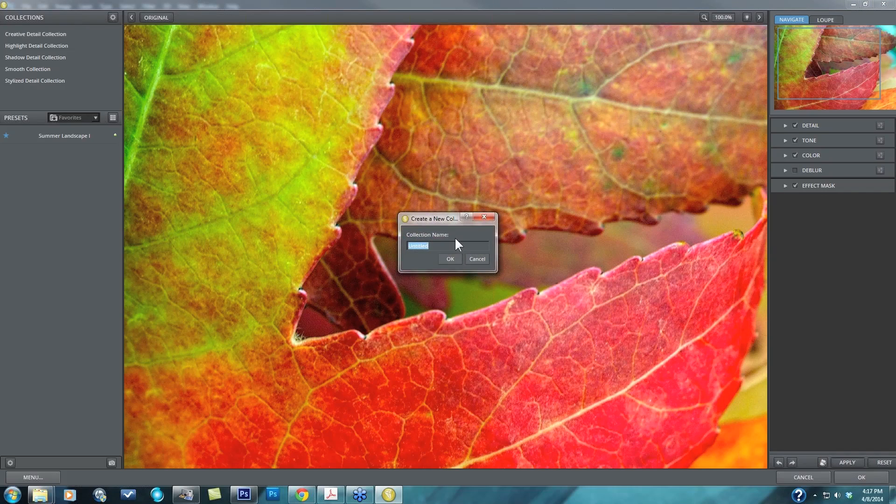
{"action": "type", "text": "My collection"}
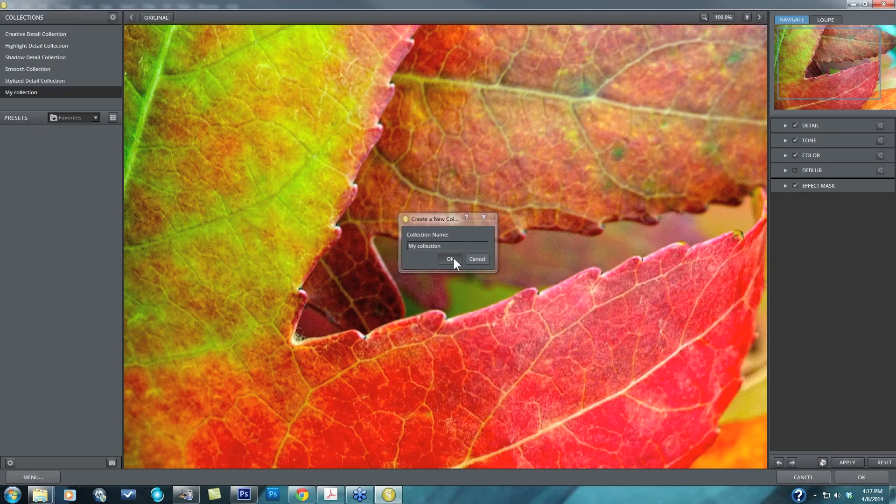
{"action": "left_click", "coordinate": [450, 258]}
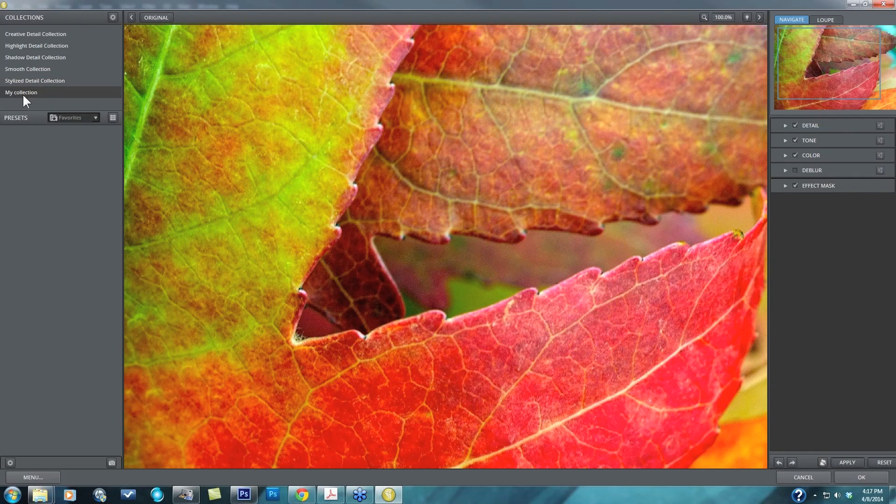
Step: Save the current settings as a preset named "Mine" in My collection and select it
{"action": "left_click", "coordinate": [10, 460]}
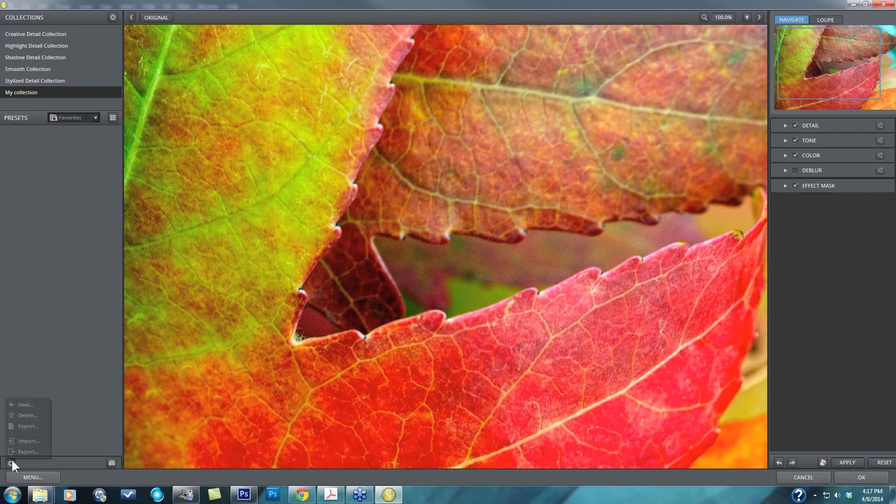
{"action": "left_click", "coordinate": [20, 406]}
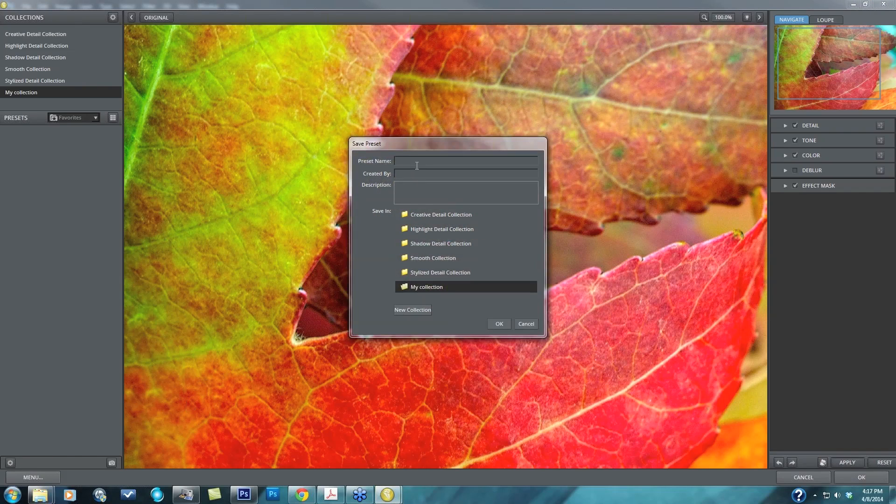
{"action": "type", "text": "Mine"}
{"action": "left_click", "coordinate": [498, 322]}
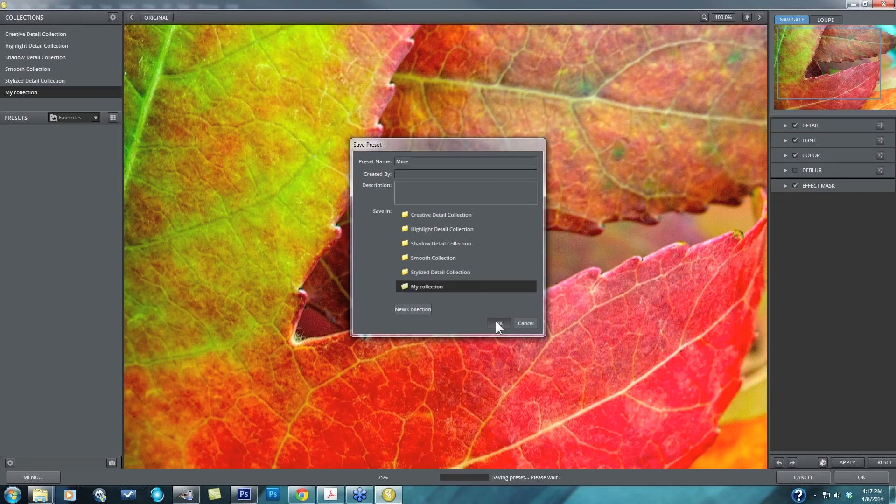
{"action": "left_click", "coordinate": [59, 135]}
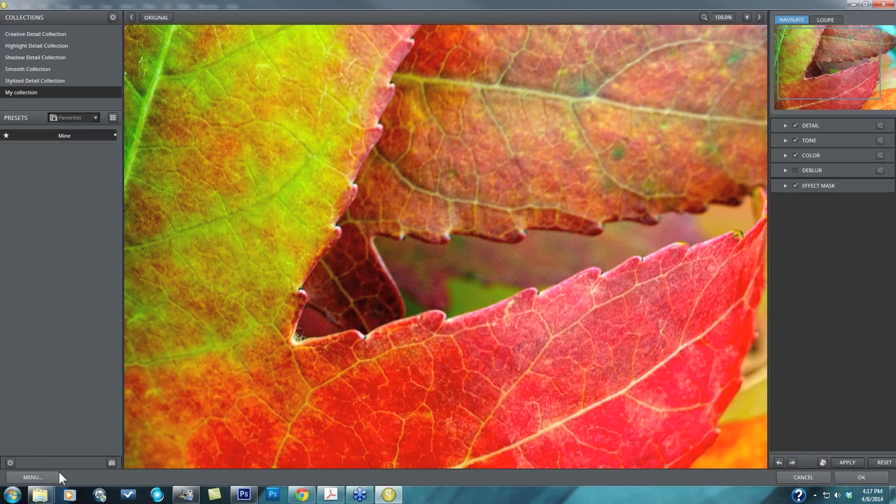
Step: Review the program preferences and close them without saving any change
{"action": "left_click", "coordinate": [41, 478]}
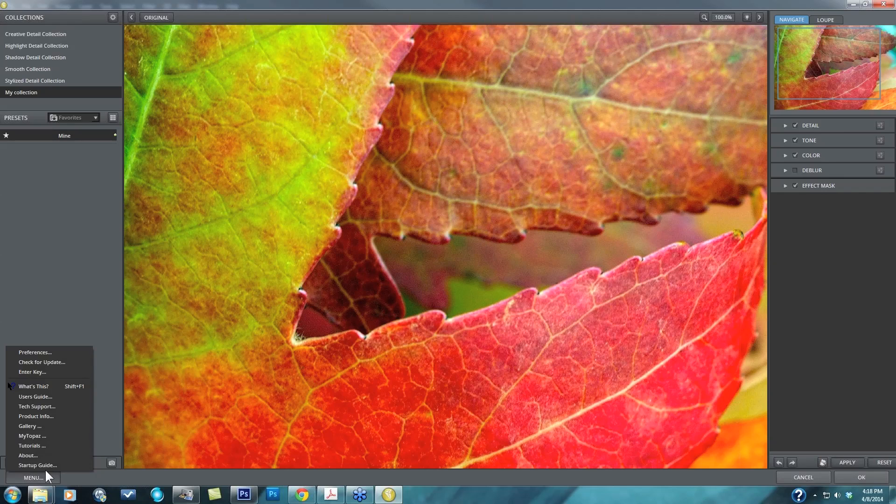
{"action": "left_click", "coordinate": [38, 352]}
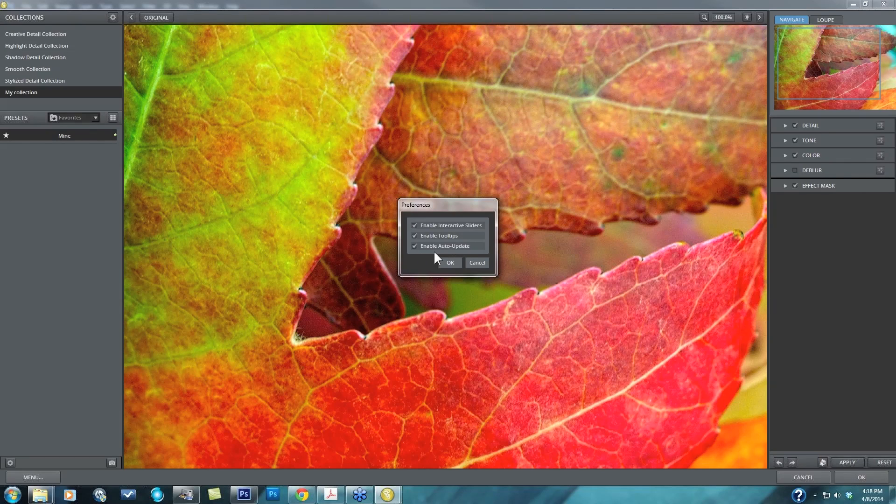
{"action": "left_click", "coordinate": [475, 263]}
Step: Look at the Startup Guide's opening page and skip the rest of the guide
{"action": "left_click", "coordinate": [41, 476]}
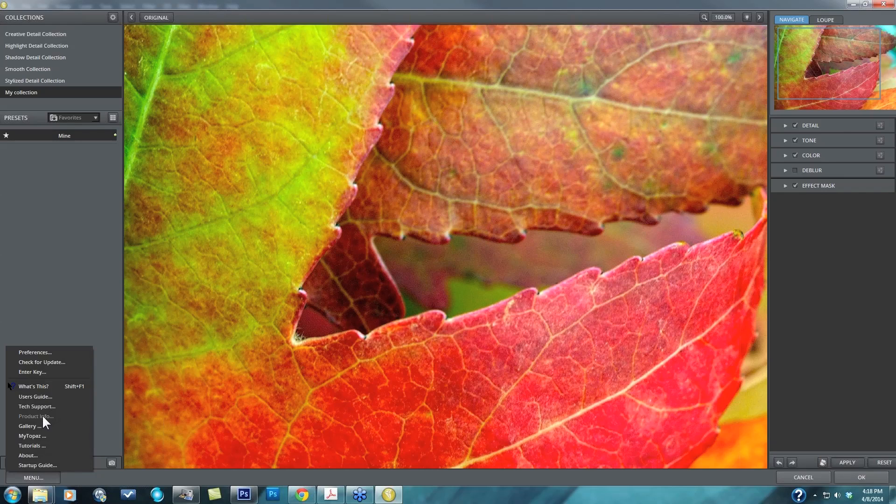
{"action": "left_click", "coordinate": [43, 465]}
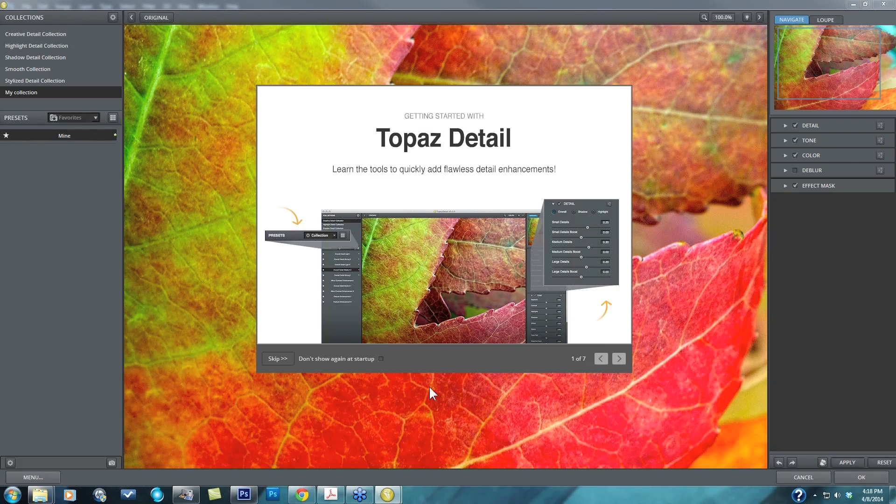
{"action": "left_click", "coordinate": [277, 358]}
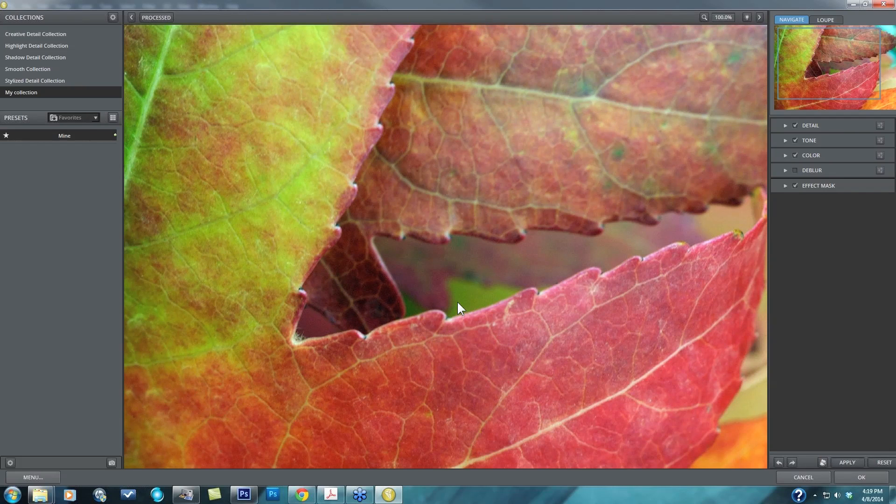
Step: Compare the processed leaf preview with the original image by switching between the two views several times
{"action": "left_click", "coordinate": [457, 303]}
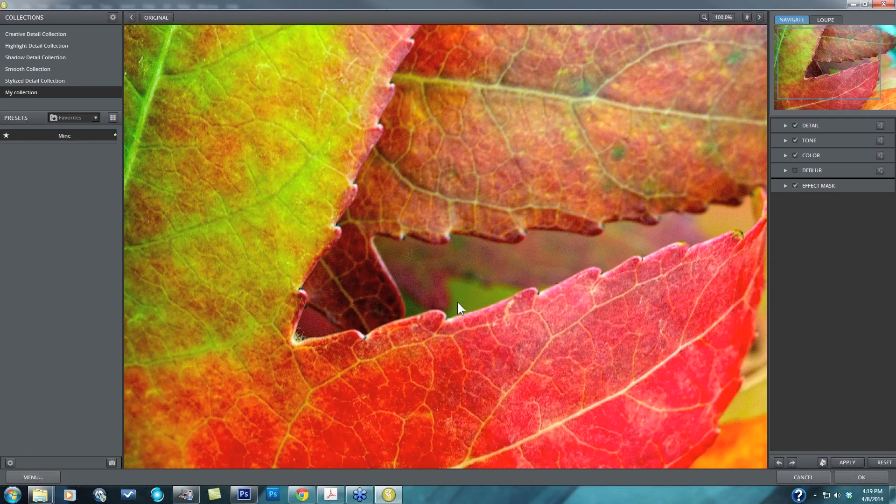
{"action": "left_click", "coordinate": [457, 304]}
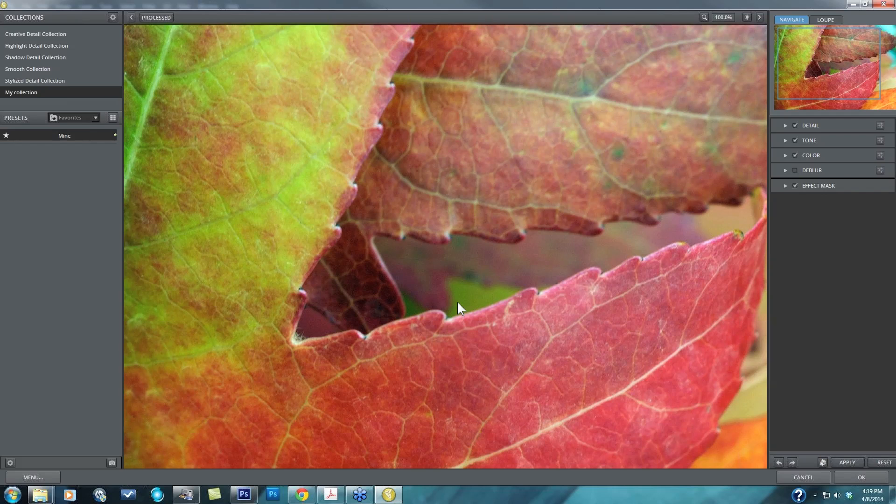
{"action": "left_click", "coordinate": [458, 300]}
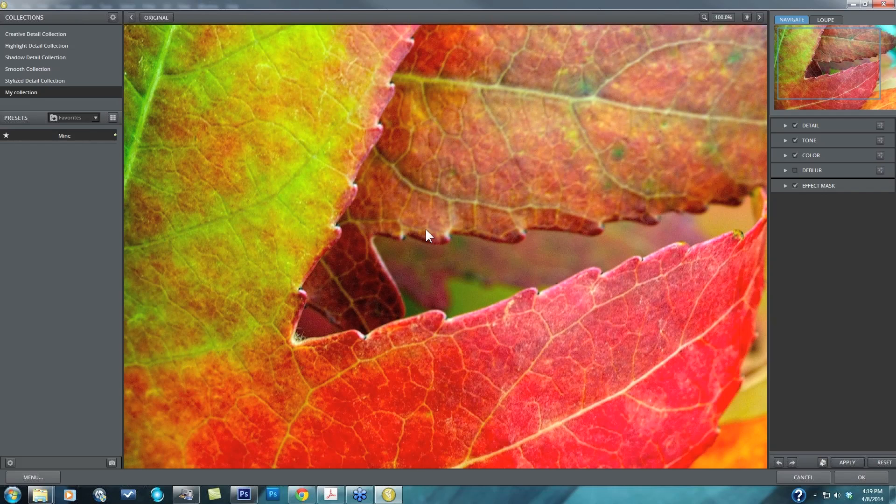
{"action": "left_click", "coordinate": [159, 17]}
{"action": "left_click", "coordinate": [161, 18]}
{"action": "left_click", "coordinate": [157, 18]}
{"action": "left_click", "coordinate": [158, 18]}
{"action": "left_click", "coordinate": [158, 18]}
{"action": "left_click", "coordinate": [158, 18]}
Step: Hide both side panels and cycle the preview background through its available colours to mid grey, with the leaf at 50% zoom
{"action": "left_click", "coordinate": [132, 18]}
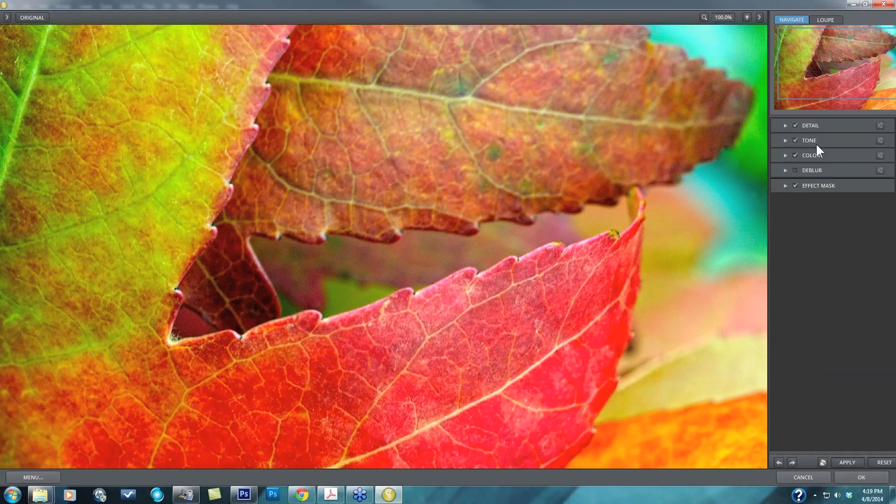
{"action": "left_click", "coordinate": [758, 17]}
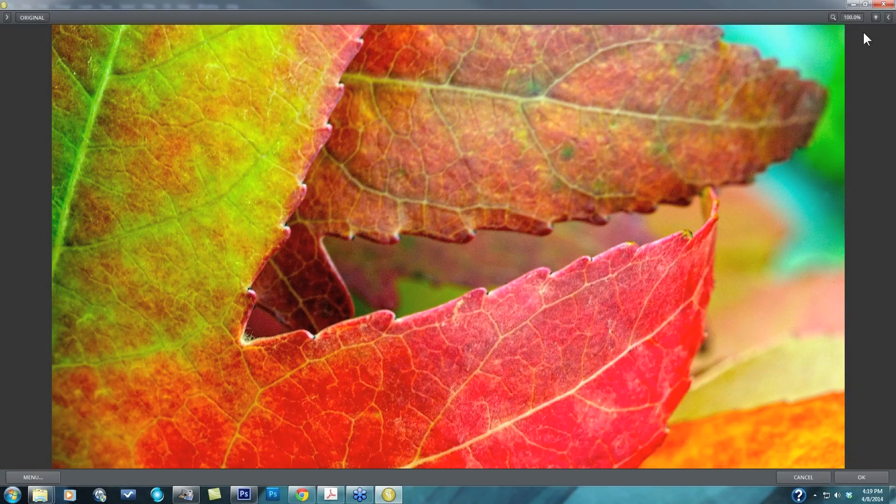
{"action": "left_click", "coordinate": [875, 16]}
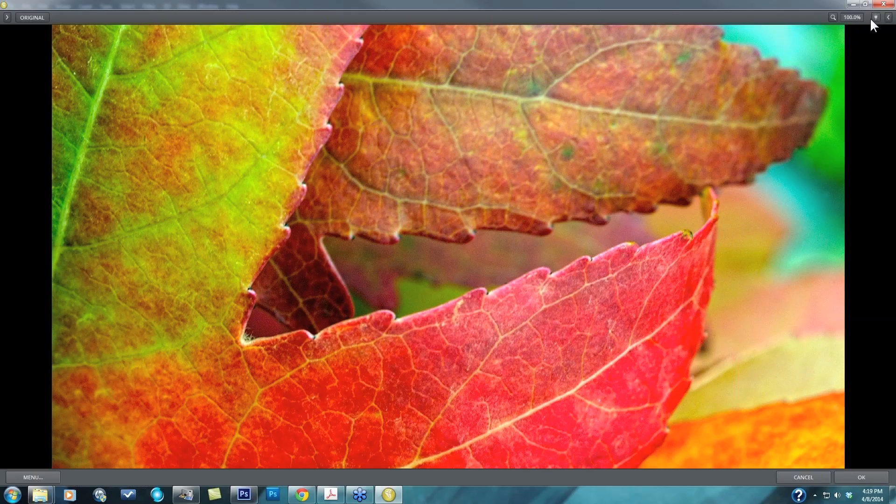
{"action": "left_click", "coordinate": [851, 16]}
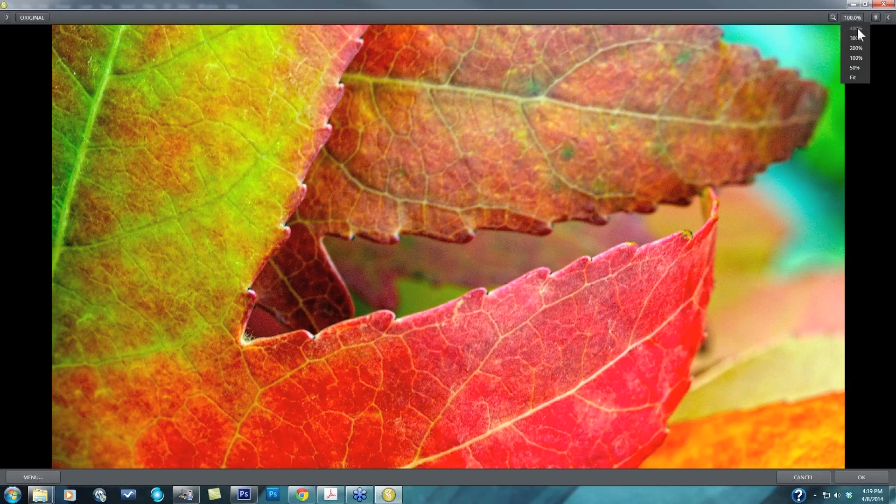
{"action": "left_click", "coordinate": [857, 67]}
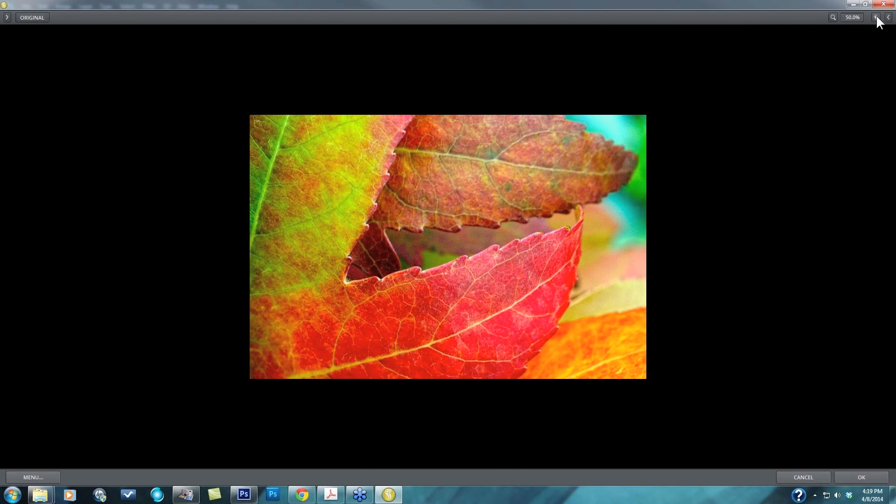
{"action": "left_click", "coordinate": [876, 17]}
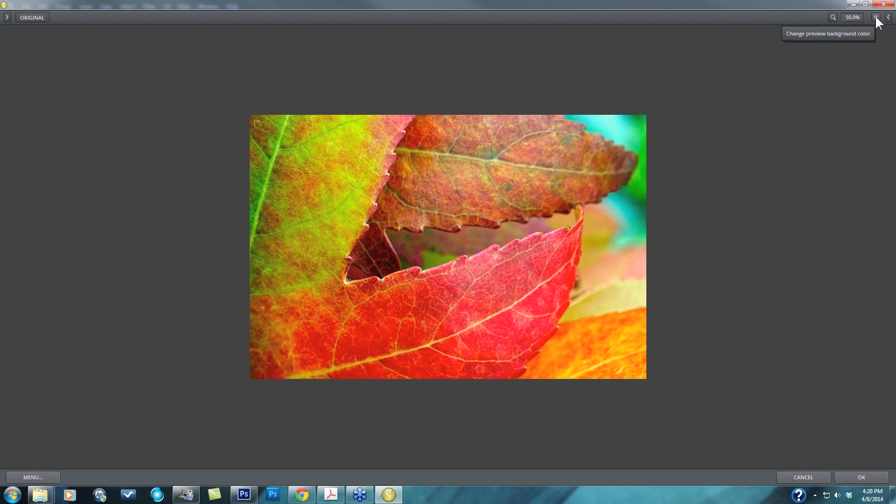
{"action": "left_click", "coordinate": [876, 17]}
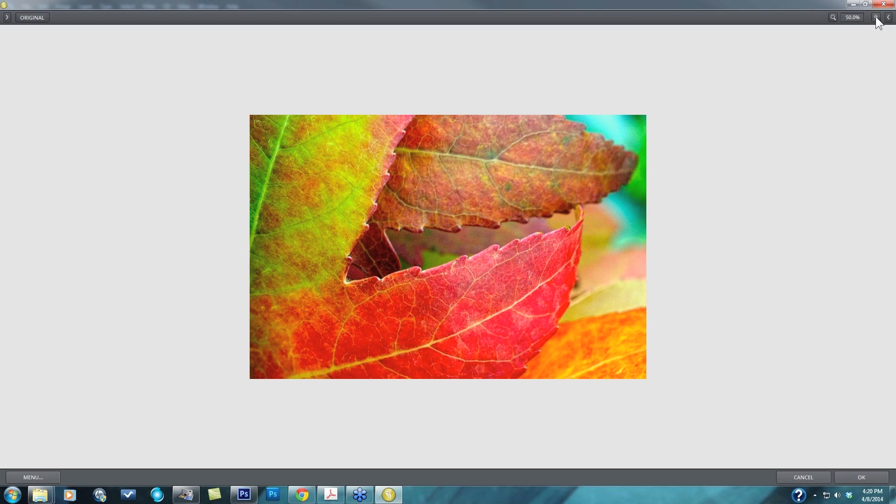
{"action": "left_click", "coordinate": [876, 17]}
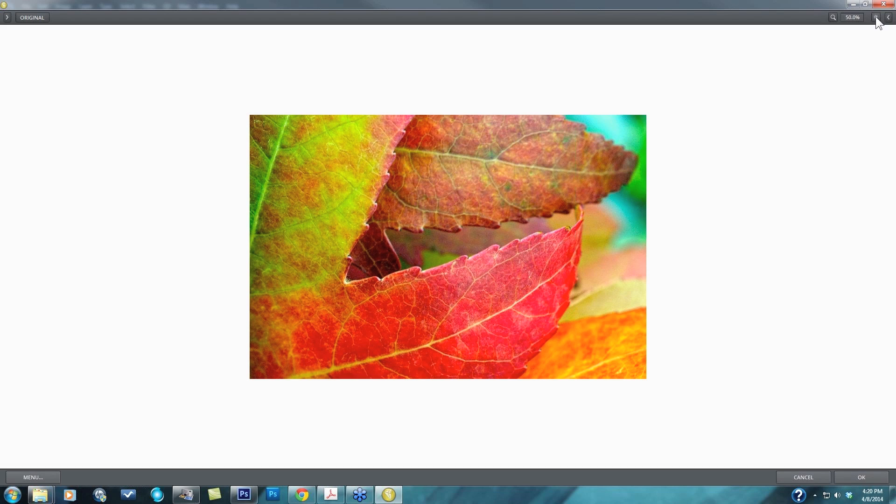
{"action": "left_click", "coordinate": [876, 18]}
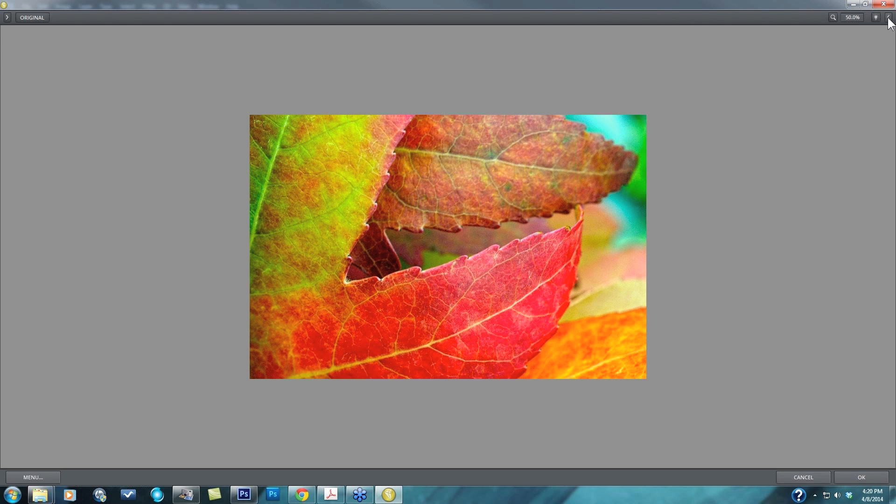
Step: Restore both side panels and set the preview zoom to 100%
{"action": "left_click", "coordinate": [888, 17]}
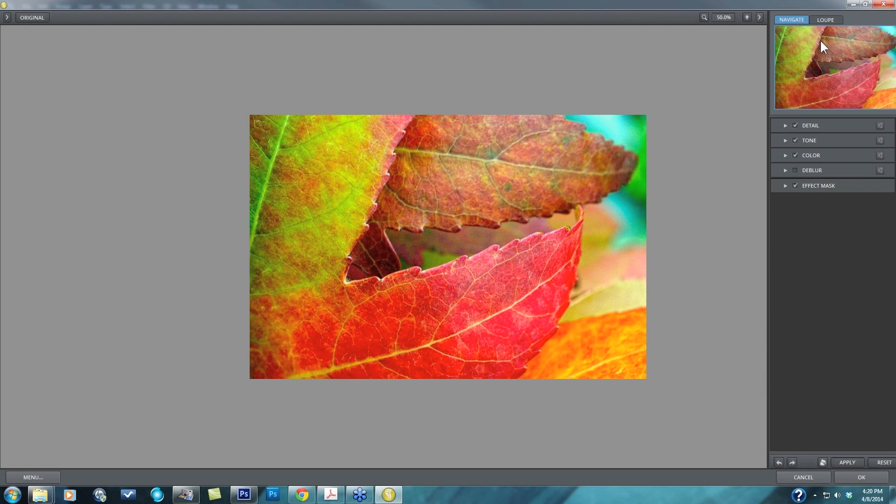
{"action": "left_click", "coordinate": [7, 18]}
{"action": "left_click", "coordinate": [724, 17]}
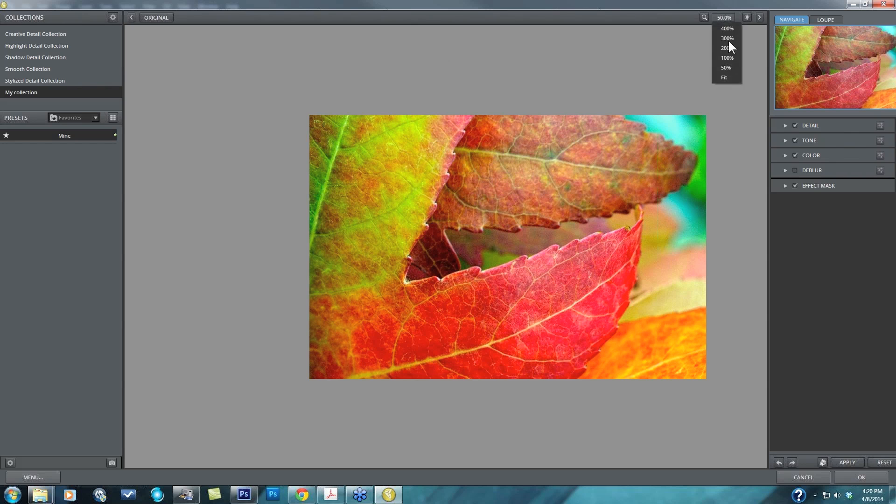
{"action": "left_click", "coordinate": [730, 55]}
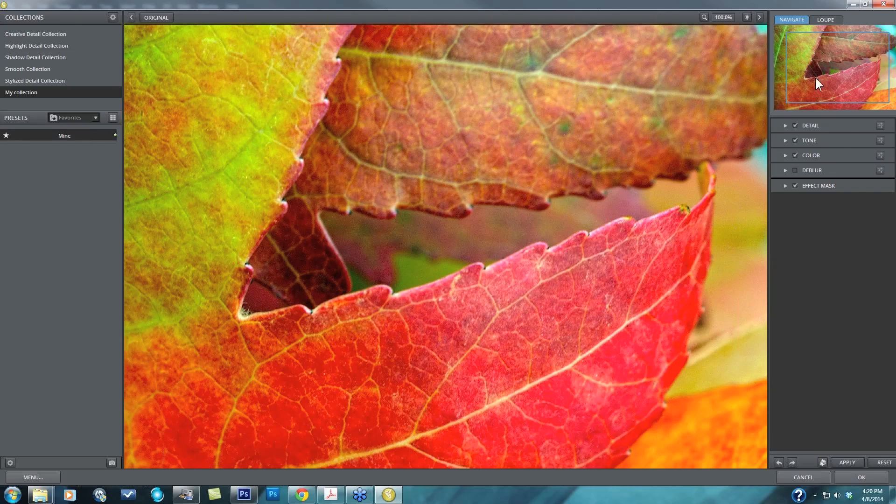
Step: Use the navigator to move the 100% preview across different areas of the leaf
{"action": "left_click_drag", "start_coordinate": [815, 77], "coordinate": [810, 68]}
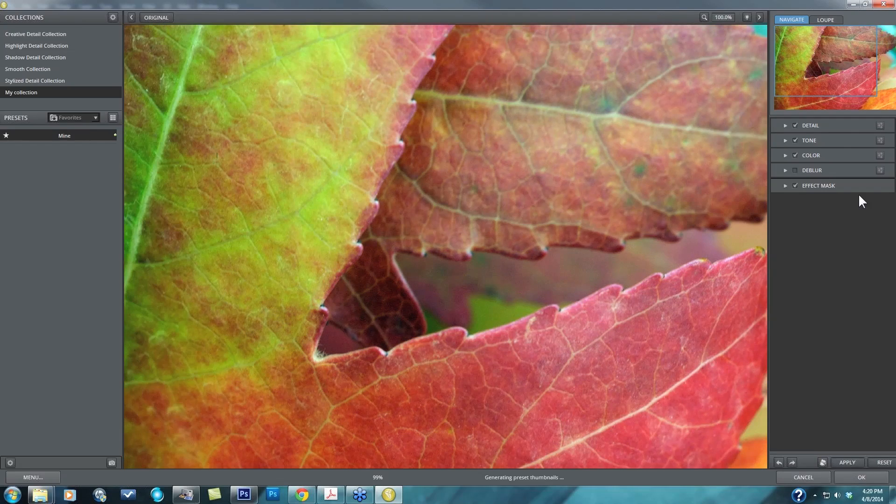
{"action": "left_click", "coordinate": [823, 88]}
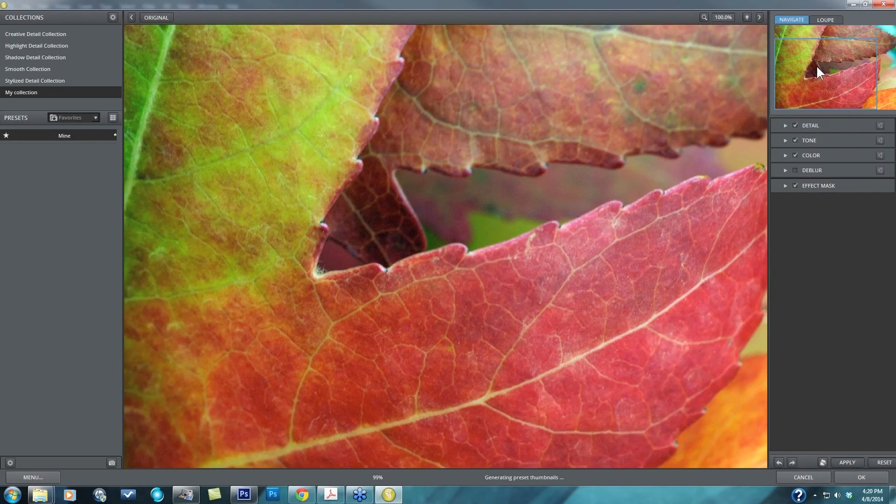
{"action": "mouse_move", "coordinate": [816, 66]}
{"action": "left_mouse_down"}
{"action": "mouse_move", "coordinate": [874, 68]}
{"action": "mouse_move", "coordinate": [871, 57]}
{"action": "mouse_move", "coordinate": [828, 72]}
{"action": "left_mouse_up"}
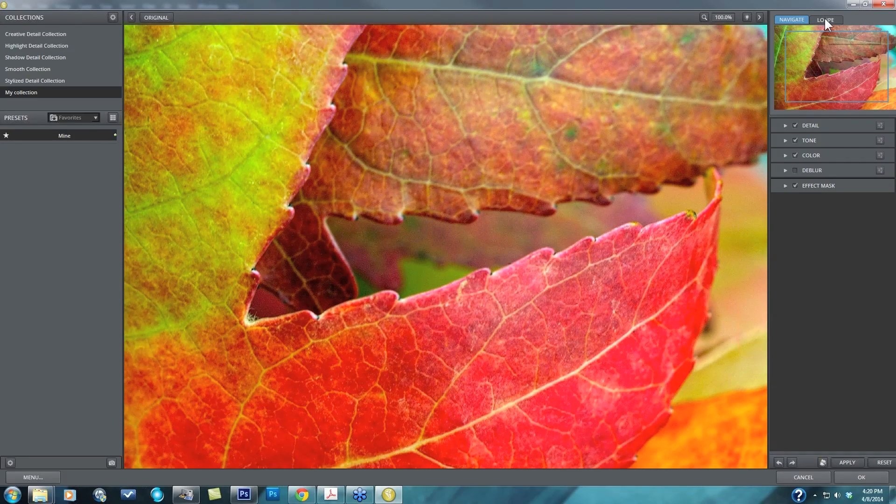
Step: Switch to the Loupe view and inspect parts of the leaf with the main preview at 50% zoom
{"action": "left_click", "coordinate": [824, 19]}
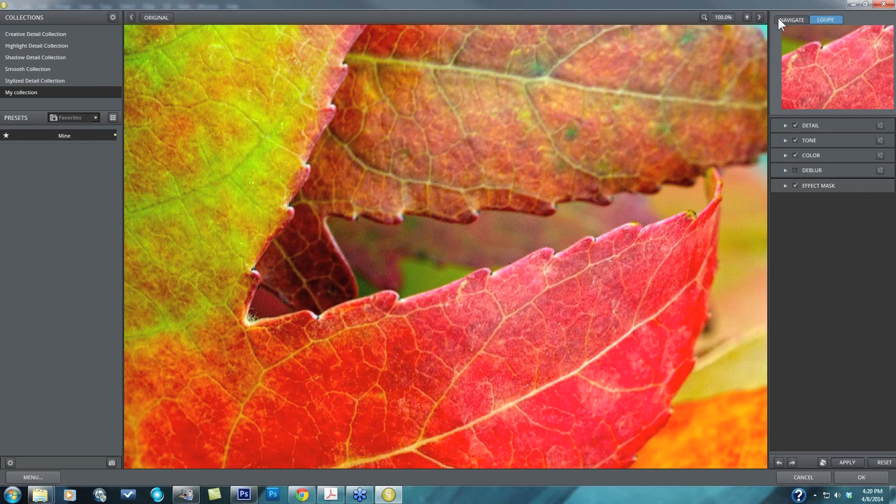
{"action": "left_click", "coordinate": [716, 17]}
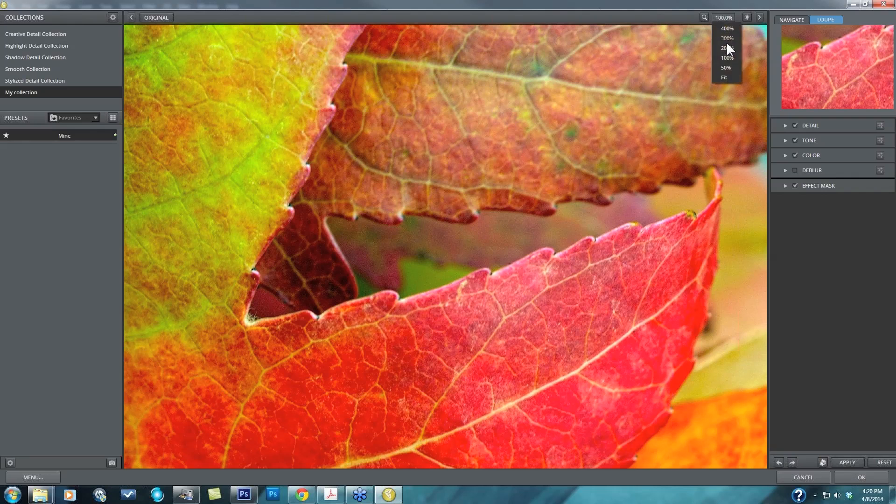
{"action": "left_click", "coordinate": [725, 67]}
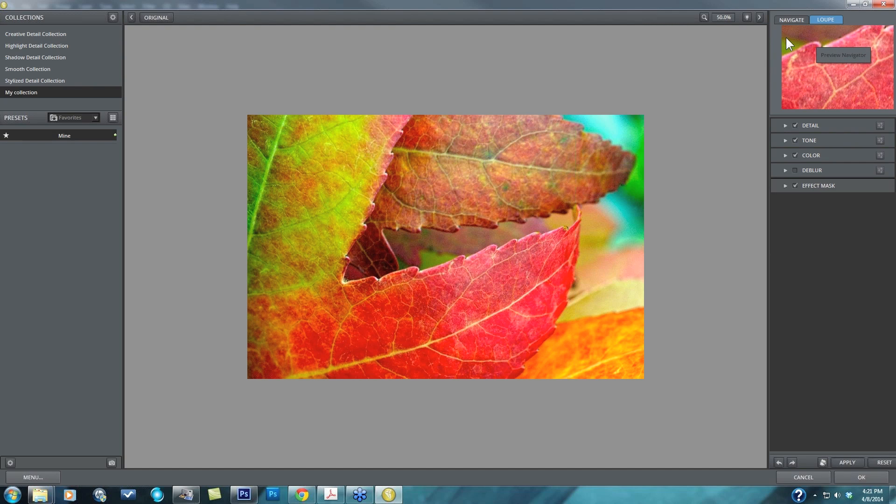
{"action": "left_click", "coordinate": [276, 148]}
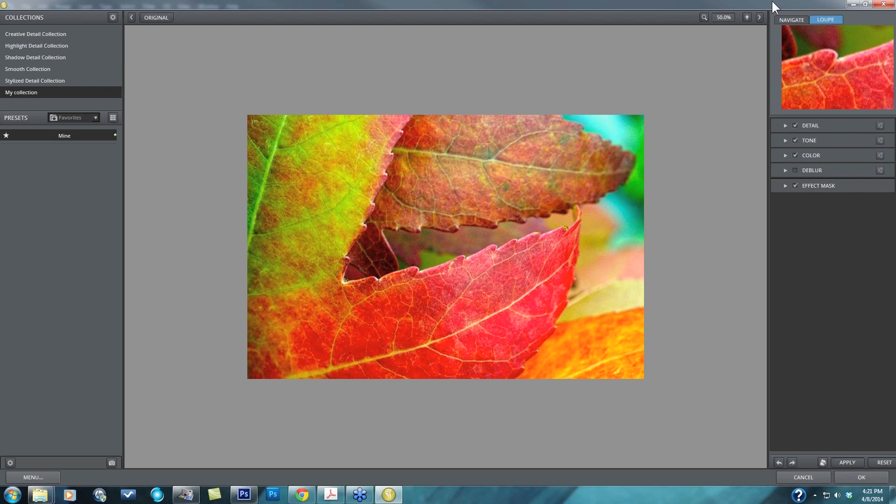
Step: Return to the Navigate view and examine the upper-left area of the leaf photo at 100% zoom
{"action": "left_click", "coordinate": [796, 18]}
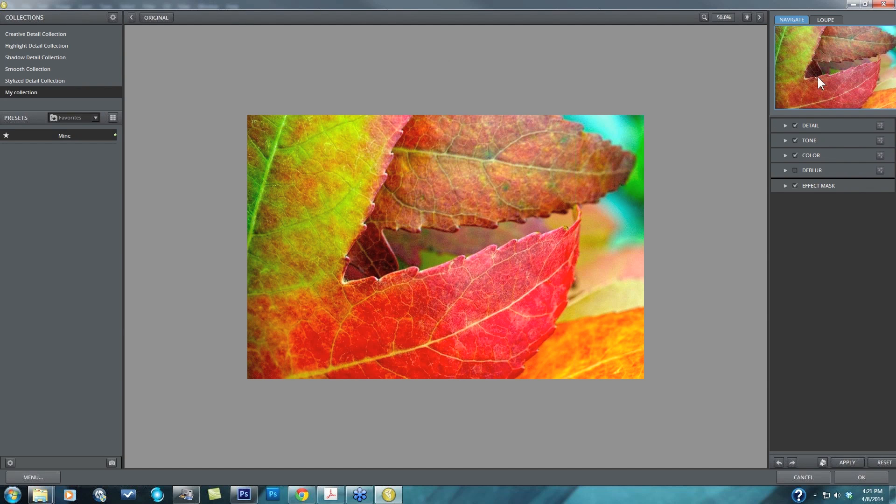
{"action": "left_click", "coordinate": [723, 17]}
{"action": "left_click", "coordinate": [728, 55]}
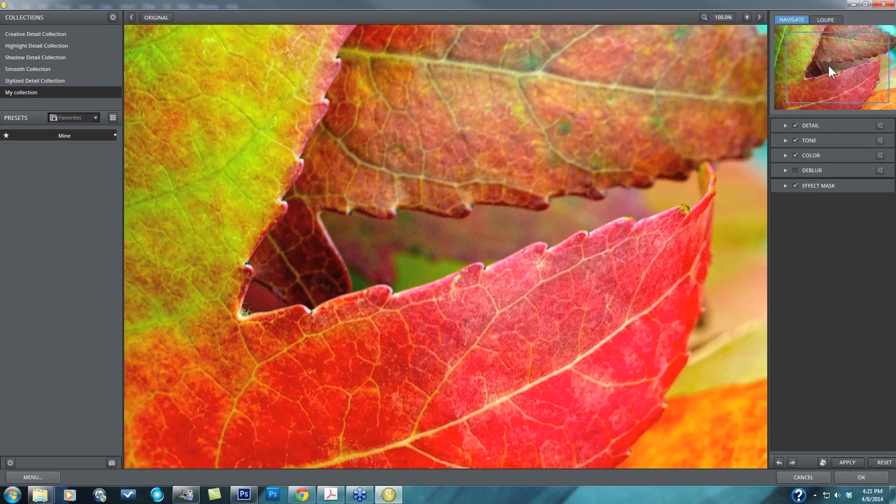
{"action": "left_click_drag", "start_coordinate": [827, 63], "coordinate": [815, 57]}
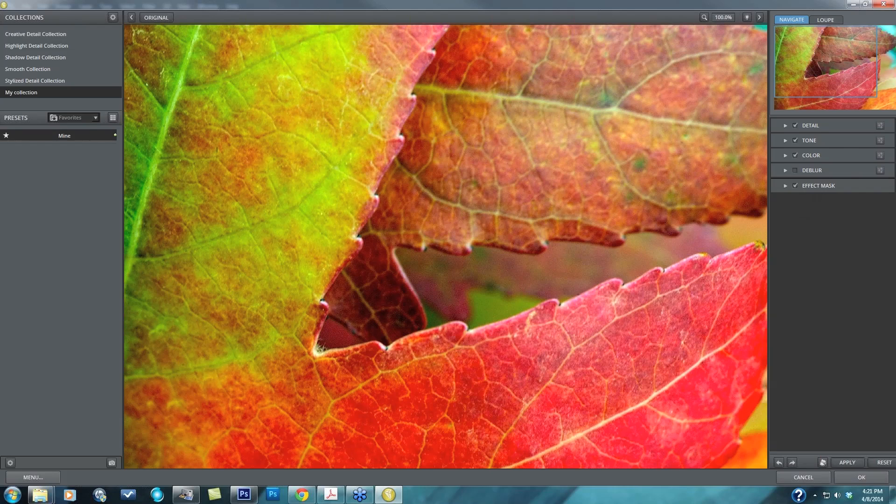
Step: Cancel the current session, relaunch Topaz Detail 3 from Photoshop past its startup guide, and collapse the Tone settings
{"action": "left_click", "coordinate": [800, 479]}
{"action": "left_click", "coordinate": [149, 6]}
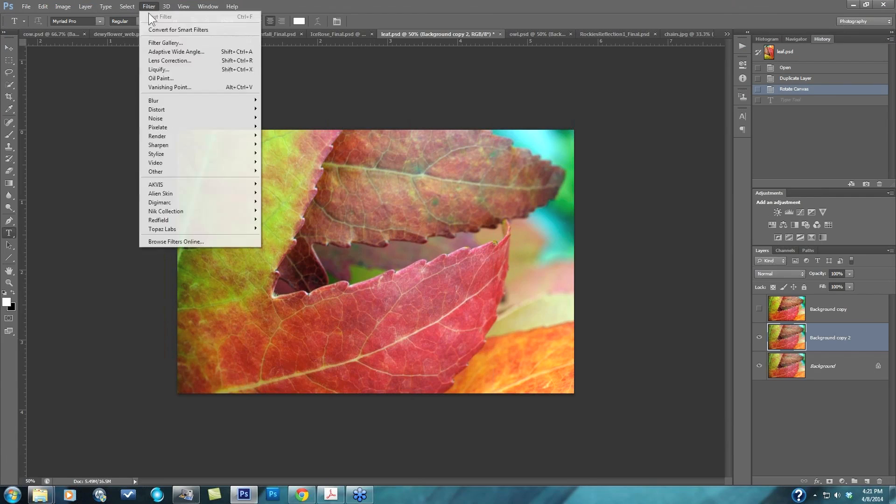
{"action": "mouse_move", "coordinate": [215, 229]}
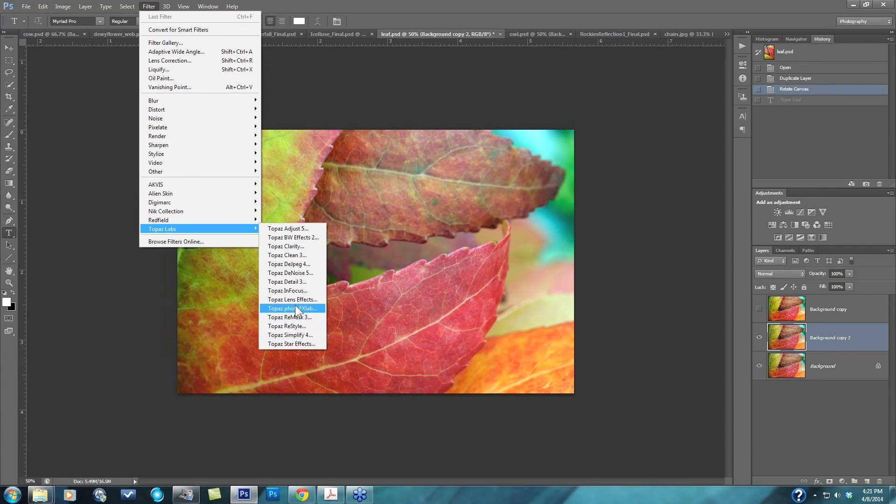
{"action": "left_click", "coordinate": [292, 281]}
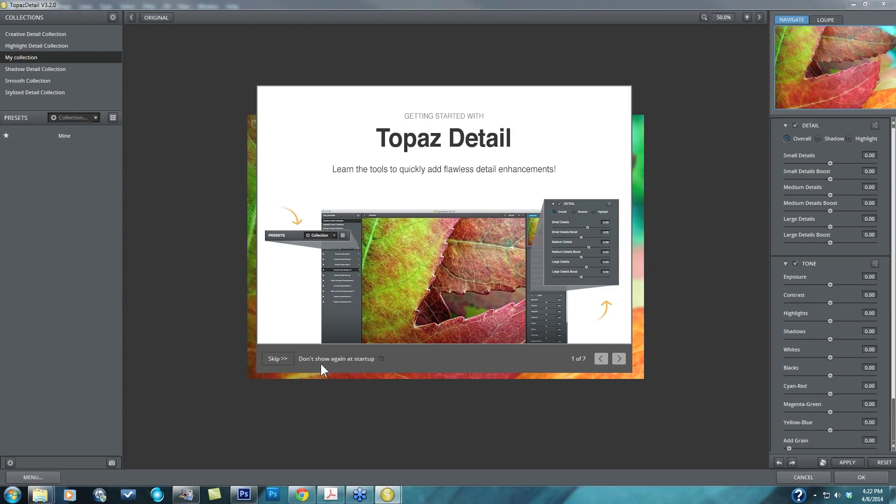
{"action": "left_click", "coordinate": [276, 358]}
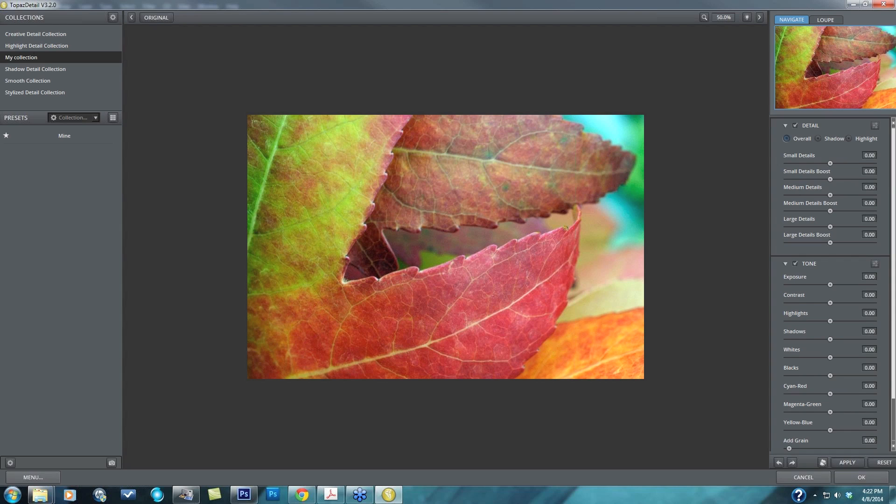
{"action": "left_click", "coordinate": [784, 264]}
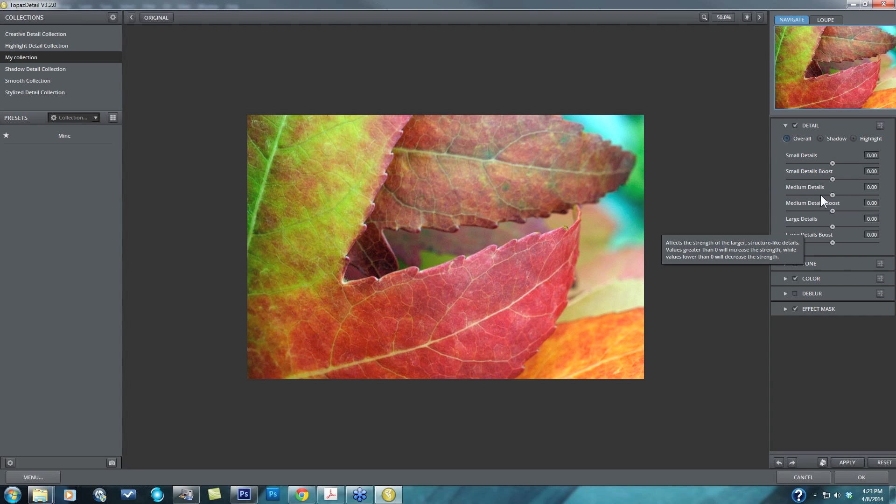
Step: Try higher and lower overall Small Details strengths, down to -0.81, and reset the setting to 0.00
{"action": "left_click", "coordinate": [832, 162]}
{"action": "left_click_drag", "start_coordinate": [846, 162], "coordinate": [798, 160]}
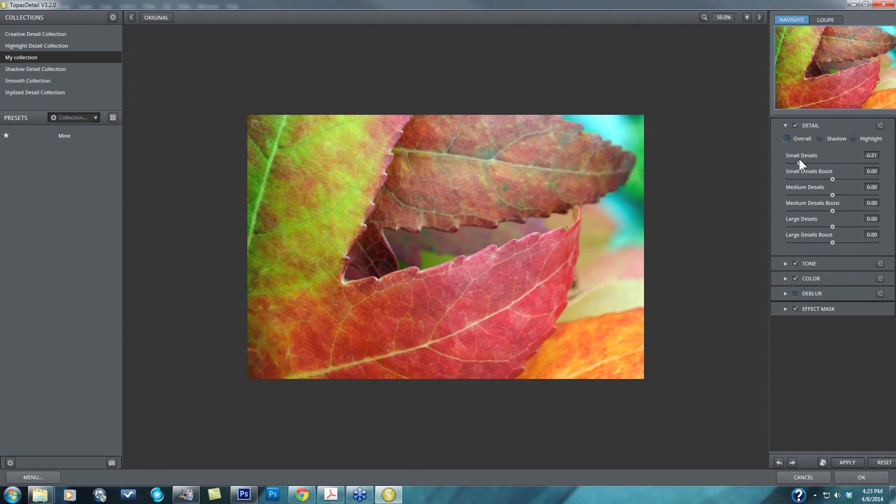
{"action": "left_click_drag", "start_coordinate": [799, 158], "coordinate": [828, 159]}
{"action": "double_click", "coordinate": [800, 154]}
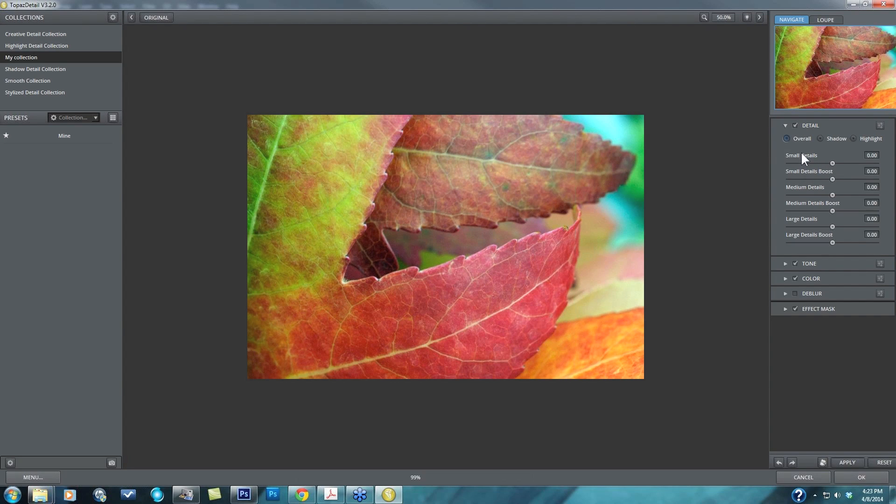
Step: Increase the overall Small Details strength to 0.66 while previewing the leaf at 100% zoom
{"action": "left_click", "coordinate": [722, 18]}
{"action": "left_click", "coordinate": [726, 57]}
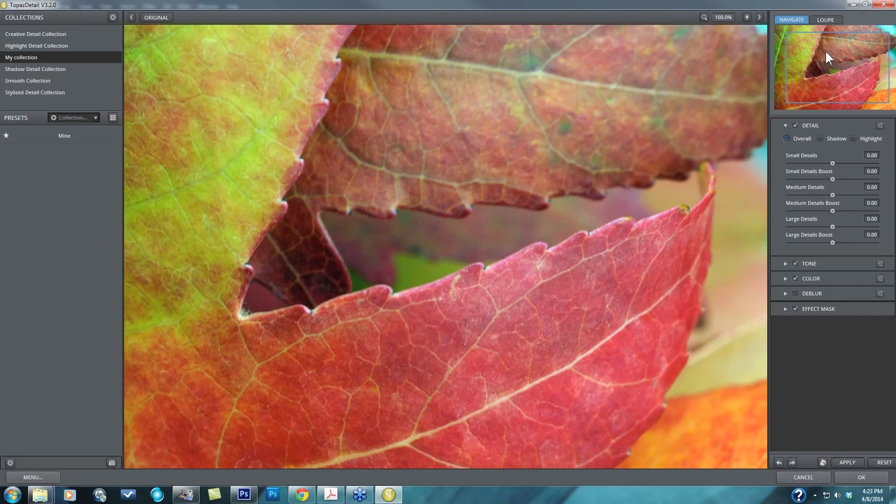
{"action": "left_click_drag", "start_coordinate": [825, 49], "coordinate": [816, 47]}
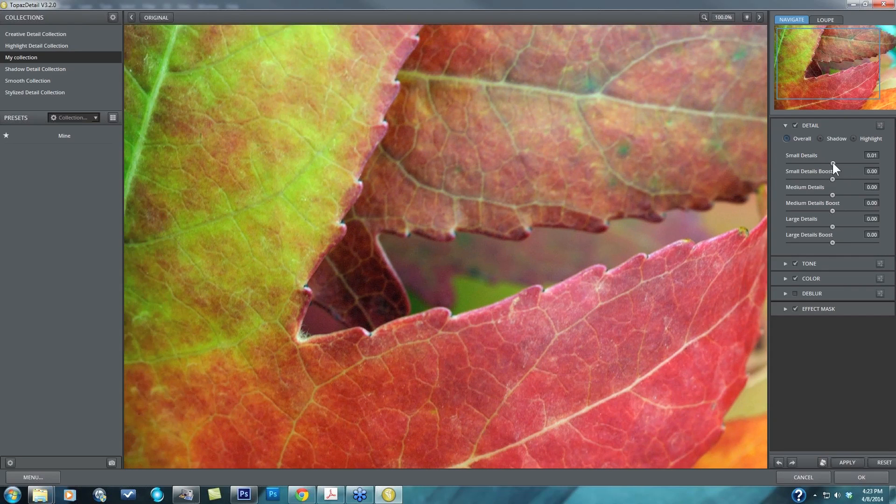
{"action": "left_click_drag", "start_coordinate": [833, 162], "coordinate": [847, 162]}
{"action": "left_click_drag", "start_coordinate": [851, 162], "coordinate": [859, 163]}
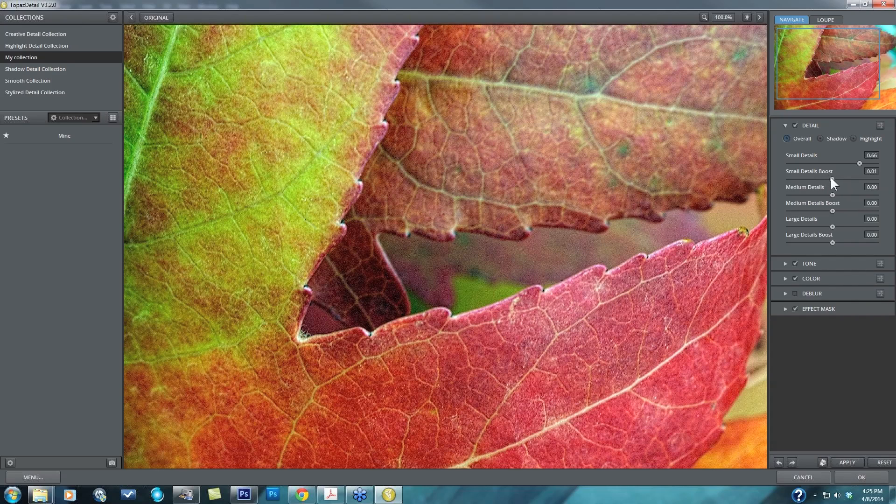
Step: Lower the overall Small Details Boost to -0.67, compare with the original, and reset both Small Details and its Boost to 0.00
{"action": "left_click_drag", "start_coordinate": [831, 177], "coordinate": [805, 180]}
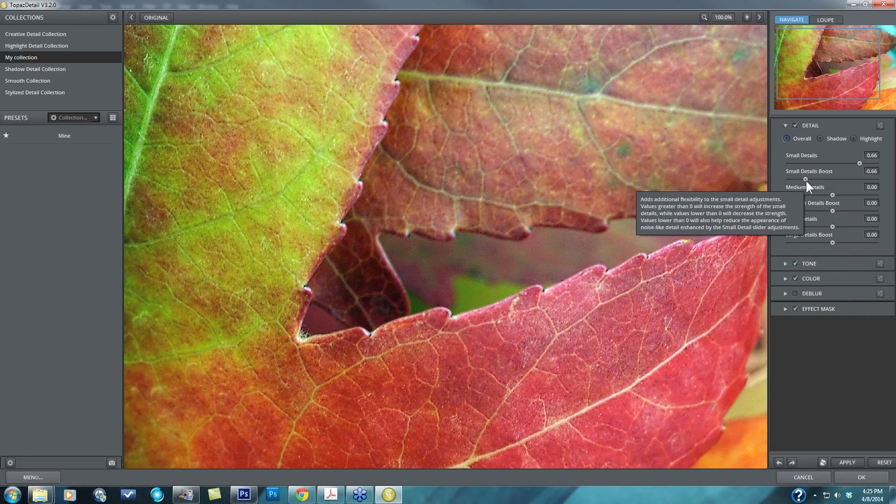
{"action": "left_click_drag", "start_coordinate": [805, 178], "coordinate": [804, 178]}
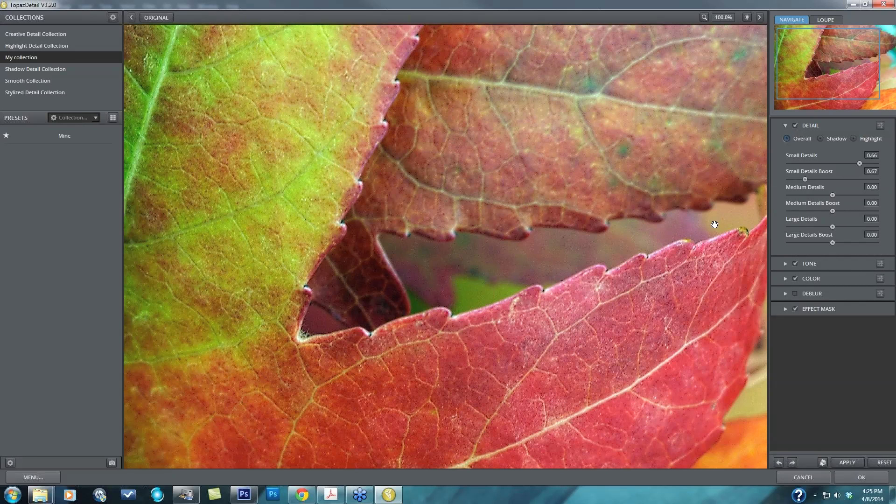
{"action": "left_click", "coordinate": [411, 393]}
{"action": "left_click", "coordinate": [410, 394]}
{"action": "double_click", "coordinate": [802, 155]}
{"action": "double_click", "coordinate": [803, 172]}
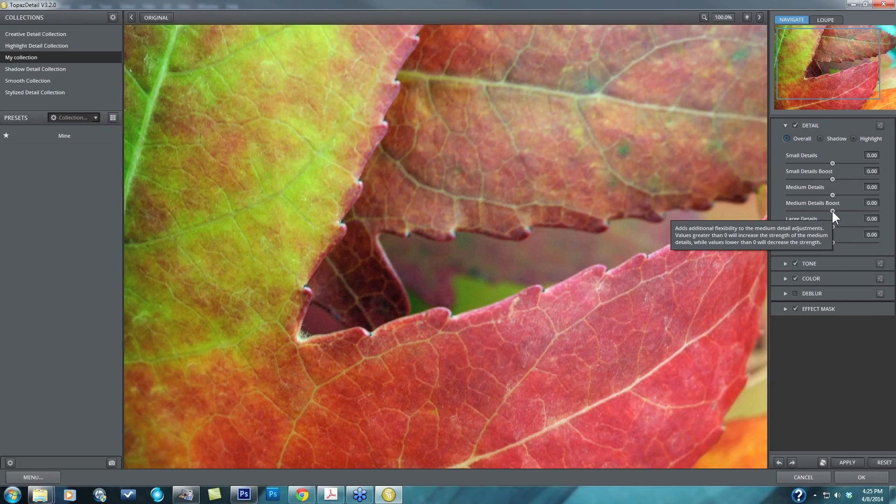
Step: Try stronger overall Medium Details, through 0.57 and higher, and stronger Large Details, resetting each to 0.00
{"action": "left_click_drag", "start_coordinate": [832, 195], "coordinate": [833, 195]}
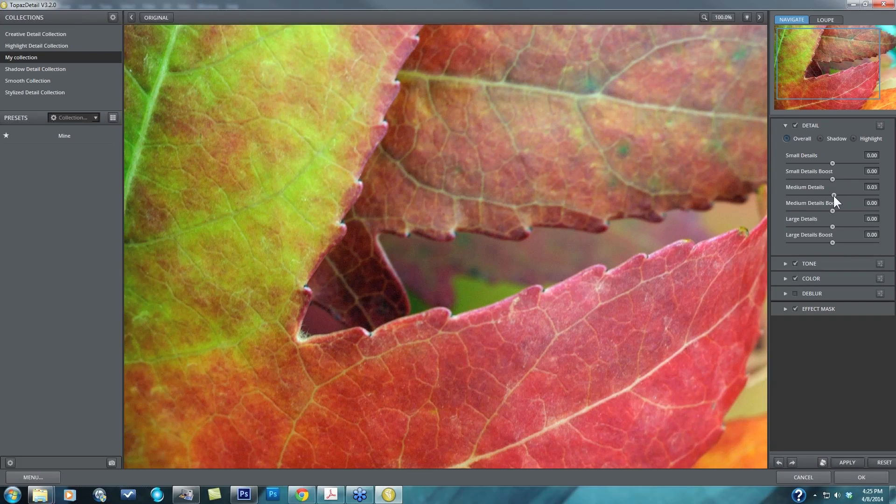
{"action": "left_click_drag", "start_coordinate": [833, 195], "coordinate": [855, 194]}
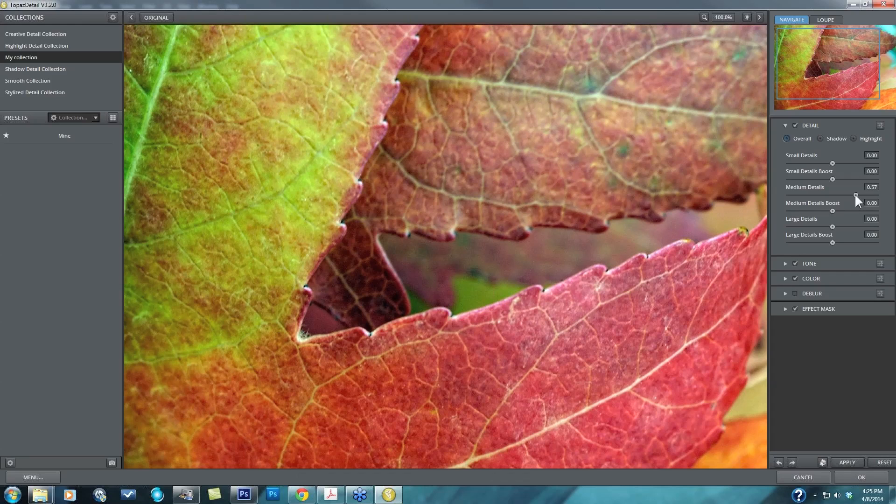
{"action": "mouse_move", "coordinate": [853, 195]}
{"action": "left_mouse_down"}
{"action": "mouse_move", "coordinate": [813, 195]}
{"action": "mouse_move", "coordinate": [865, 195]}
{"action": "left_mouse_up"}
{"action": "double_click", "coordinate": [816, 189]}
{"action": "mouse_move", "coordinate": [834, 226]}
{"action": "left_mouse_down"}
{"action": "mouse_move", "coordinate": [860, 227]}
{"action": "mouse_move", "coordinate": [795, 224]}
{"action": "mouse_move", "coordinate": [854, 222]}
{"action": "mouse_move", "coordinate": [836, 223]}
{"action": "mouse_move", "coordinate": [846, 225]}
{"action": "left_mouse_up"}
{"action": "double_click", "coordinate": [810, 224]}
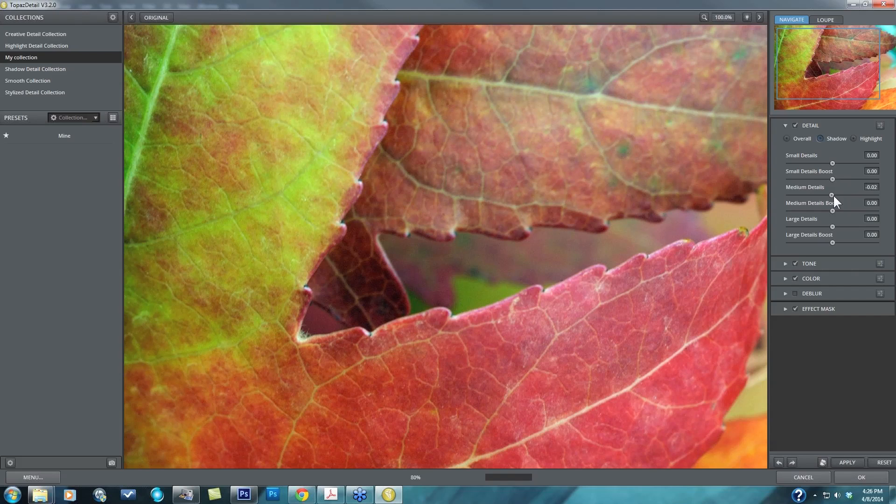
Step: Raise the shadow Medium Details to 0.46 and Large Details to 0.62, and compare the leaf with the original
{"action": "left_click_drag", "start_coordinate": [832, 194], "coordinate": [840, 195]}
{"action": "left_click_drag", "start_coordinate": [832, 227], "coordinate": [857, 230]}
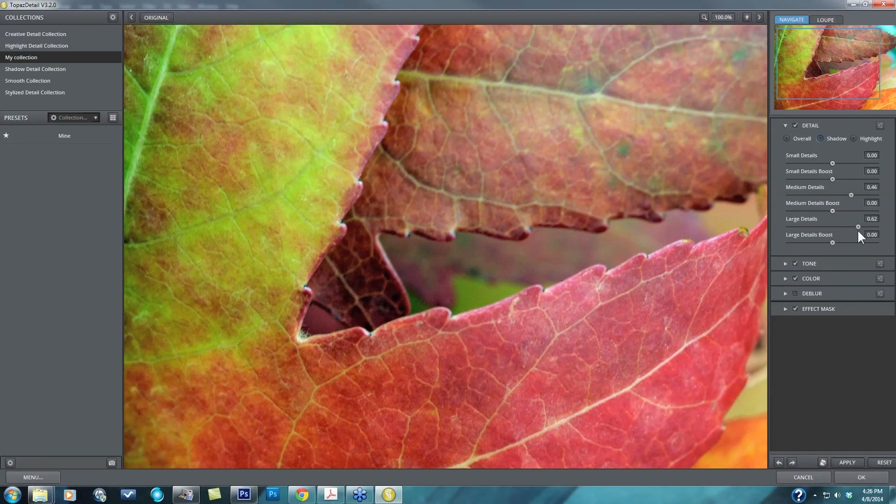
{"action": "left_click", "coordinate": [640, 260]}
Step: Switch to the highlight adjustments, raise Medium Details to 0.26, and compare the result with the original
{"action": "left_click", "coordinate": [852, 140]}
{"action": "mouse_move", "coordinate": [837, 196]}
{"action": "left_mouse_down"}
{"action": "mouse_move", "coordinate": [852, 196]}
{"action": "mouse_move", "coordinate": [843, 196]}
{"action": "left_mouse_up"}
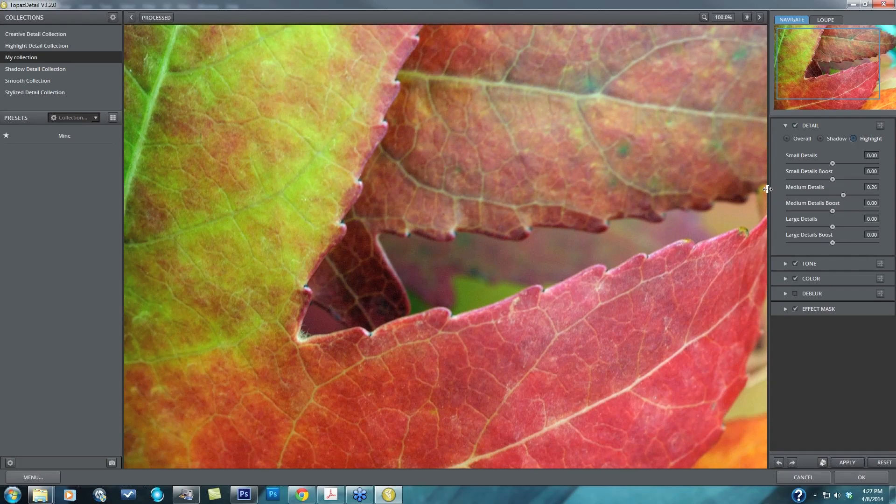
{"action": "key", "text": "space"}
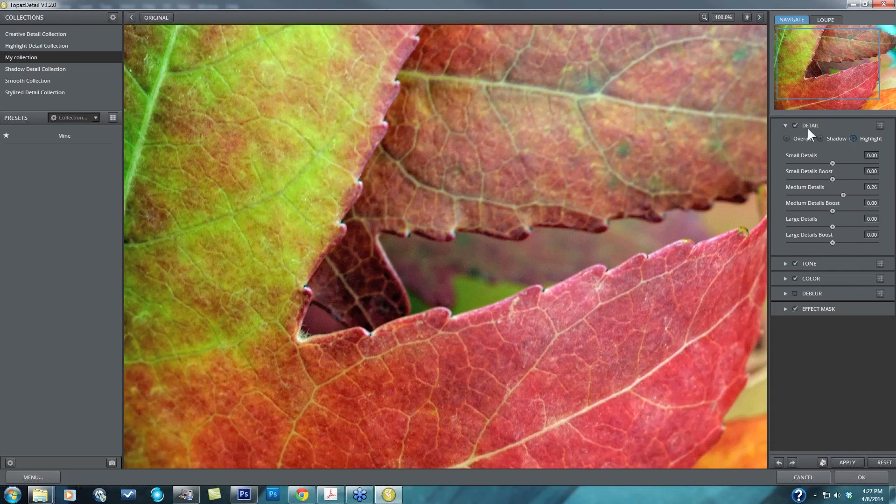
Step: Apply the Overall Detail Strong preset to the Detail settings and inspect its Overall values
{"action": "left_click", "coordinate": [880, 126]}
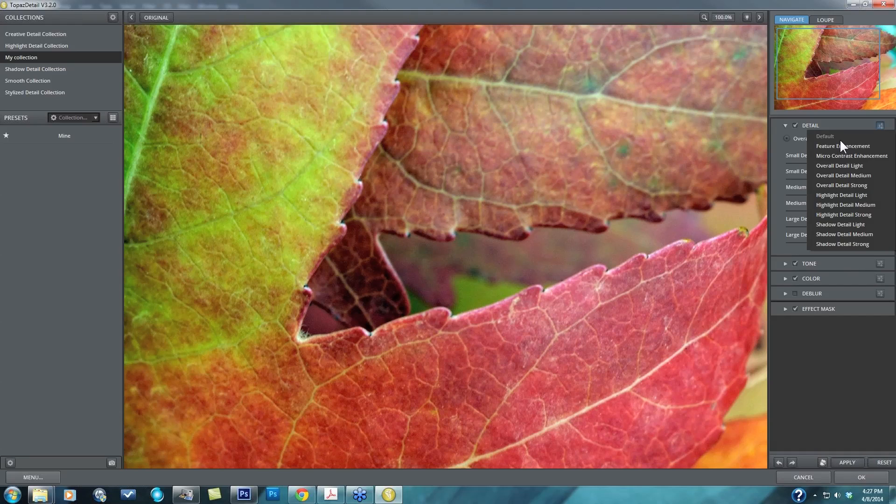
{"action": "left_click", "coordinate": [840, 185]}
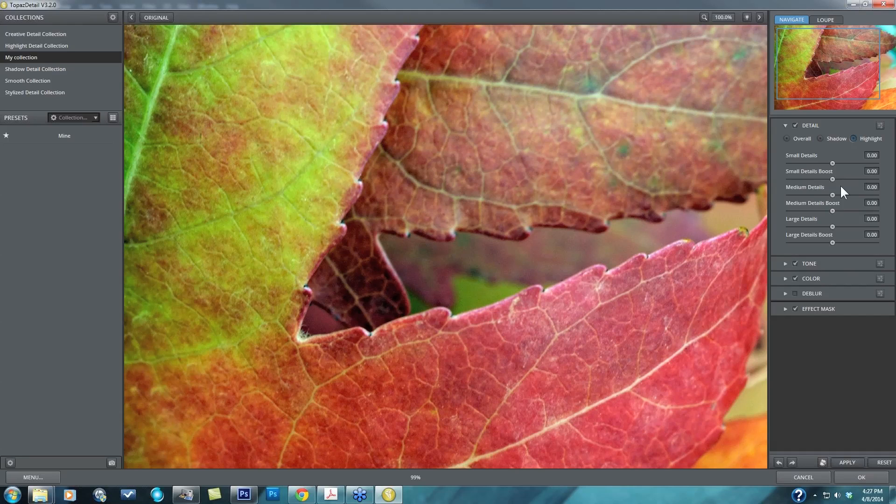
{"action": "left_click", "coordinate": [786, 138]}
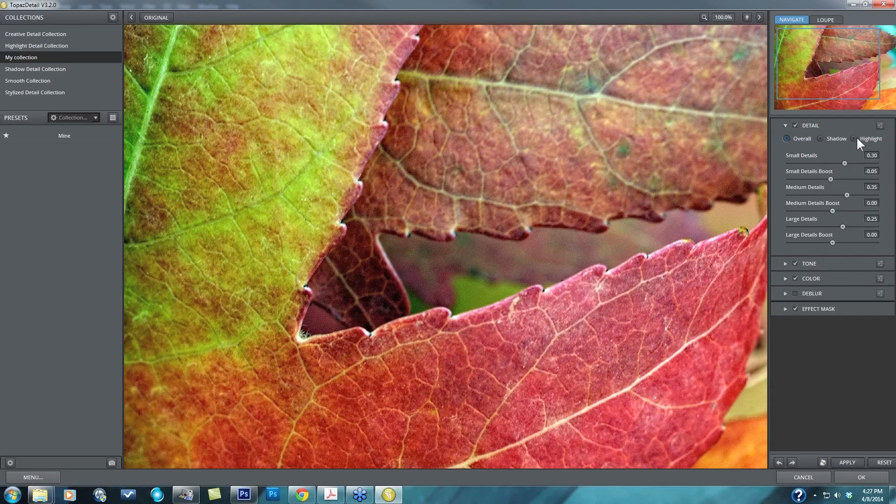
Step: Apply the Shadow Detail Light preset to the Detail settings and check its Shadow and Overall values
{"action": "left_click", "coordinate": [878, 125]}
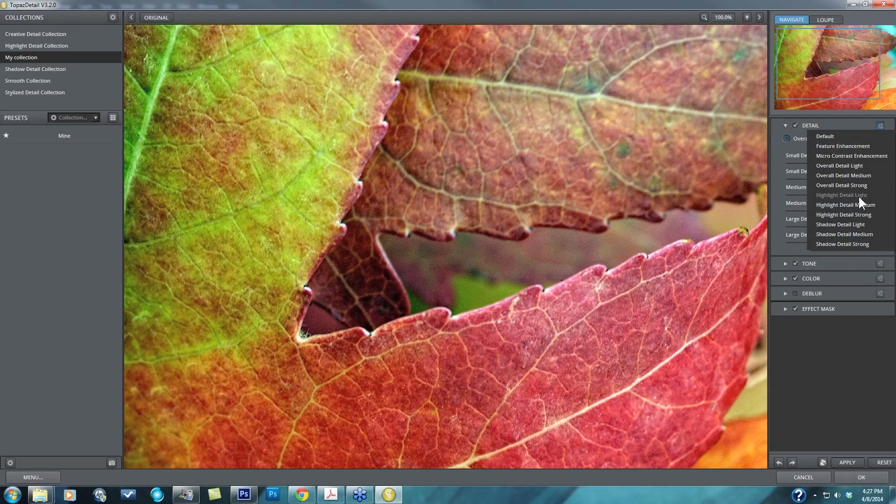
{"action": "left_click", "coordinate": [855, 224]}
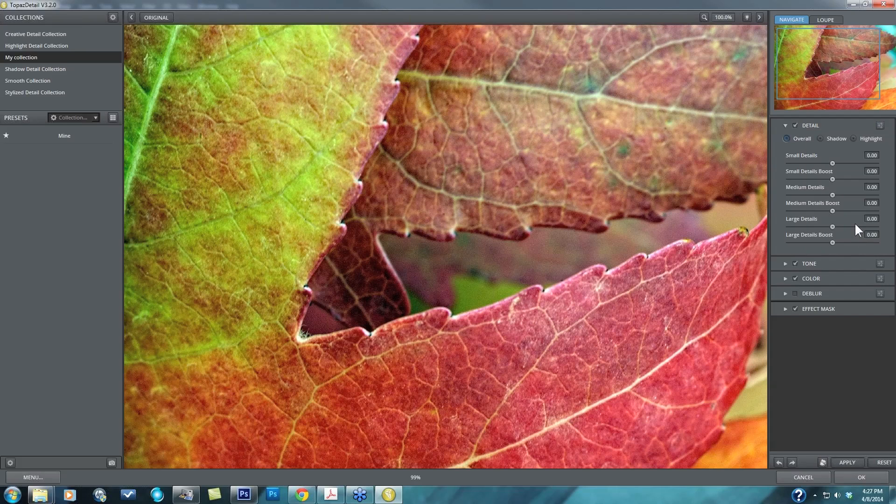
{"action": "left_click", "coordinate": [820, 138]}
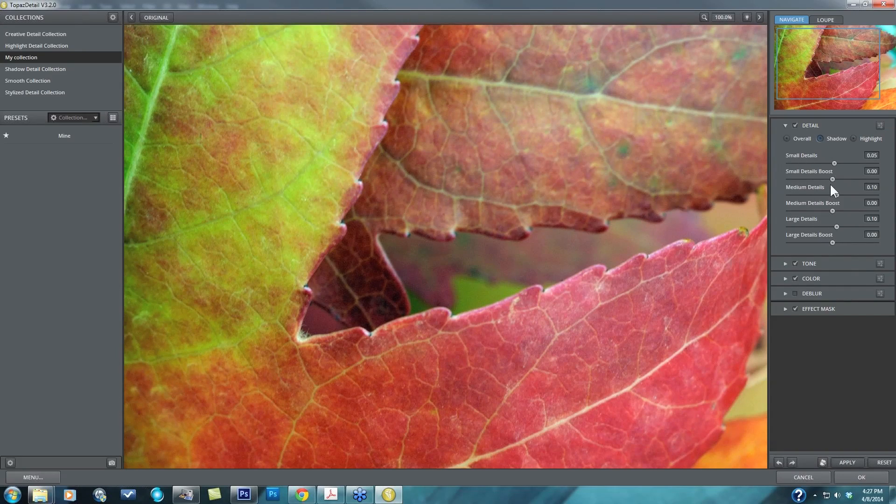
{"action": "left_click", "coordinate": [786, 138]}
Step: Switch from the Detail to the Tone settings and try different strengths, leaving Exposure and Contrast at 0.01
{"action": "left_click", "coordinate": [784, 126]}
{"action": "left_click", "coordinate": [783, 140]}
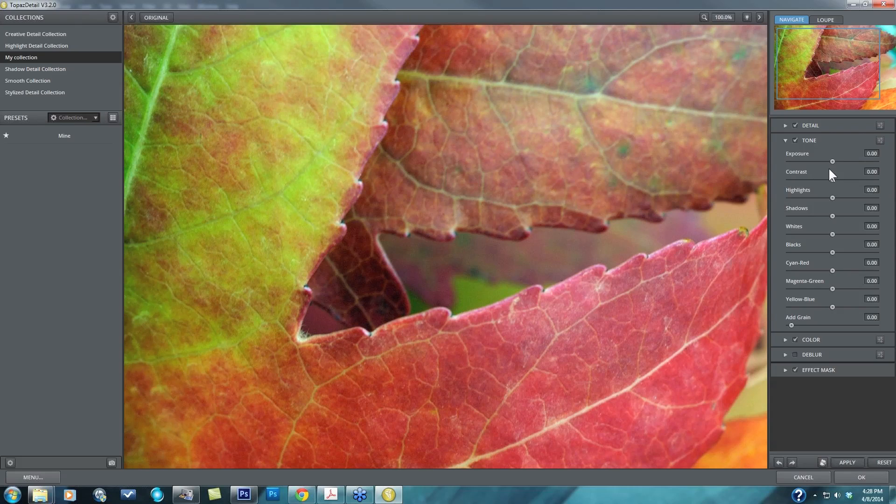
{"action": "left_click_drag", "start_coordinate": [832, 160], "coordinate": [844, 161]}
{"action": "left_click_drag", "start_coordinate": [812, 161], "coordinate": [831, 179]}
Step: Try raised and lowered Highlights values in the Tone settings, from -0.94 up to 0.62
{"action": "left_click", "coordinate": [831, 198]}
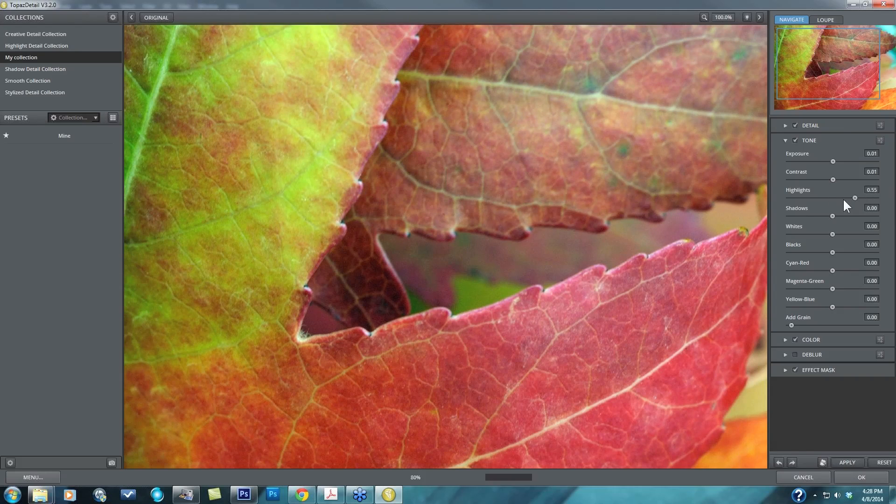
{"action": "left_click", "coordinate": [836, 199]}
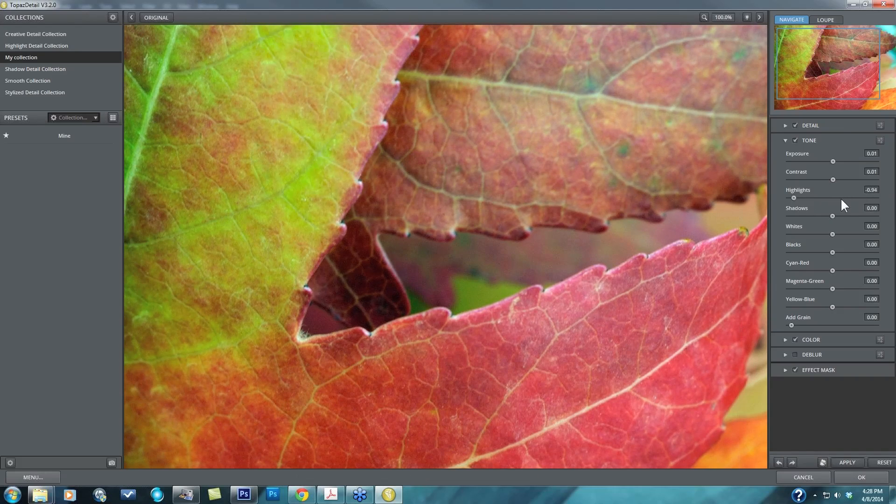
{"action": "left_click", "coordinate": [853, 198]}
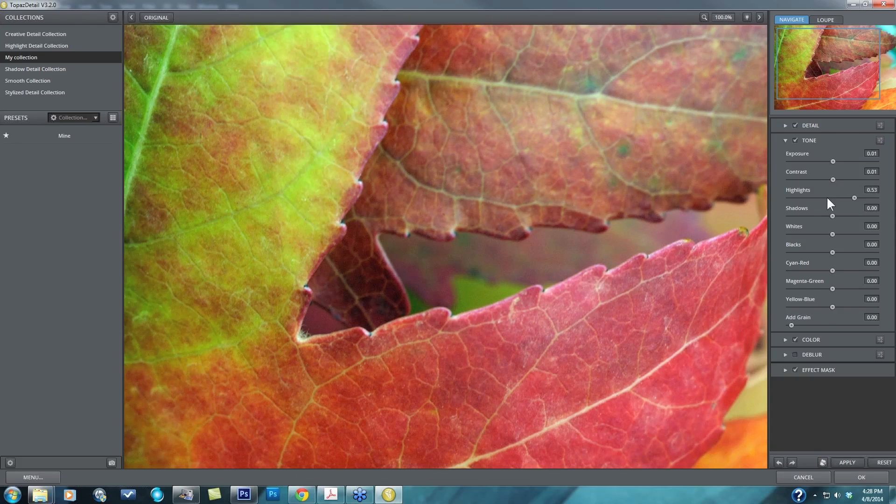
{"action": "left_click", "coordinate": [858, 198]}
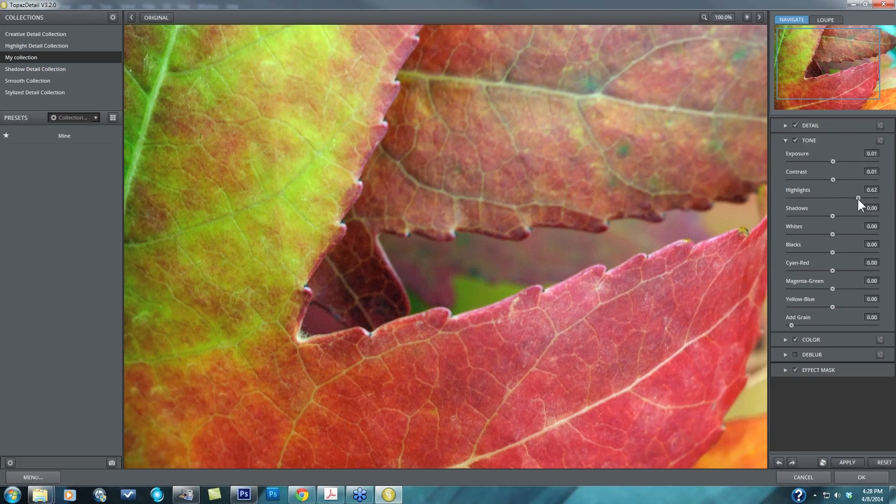
{"action": "left_click", "coordinate": [791, 198]}
Step: Bring Highlights back to 0.03, and try Shadows at 0.73 and -0.89 before resetting Shadows to 0.00
{"action": "left_click_drag", "start_coordinate": [790, 197], "coordinate": [862, 216]}
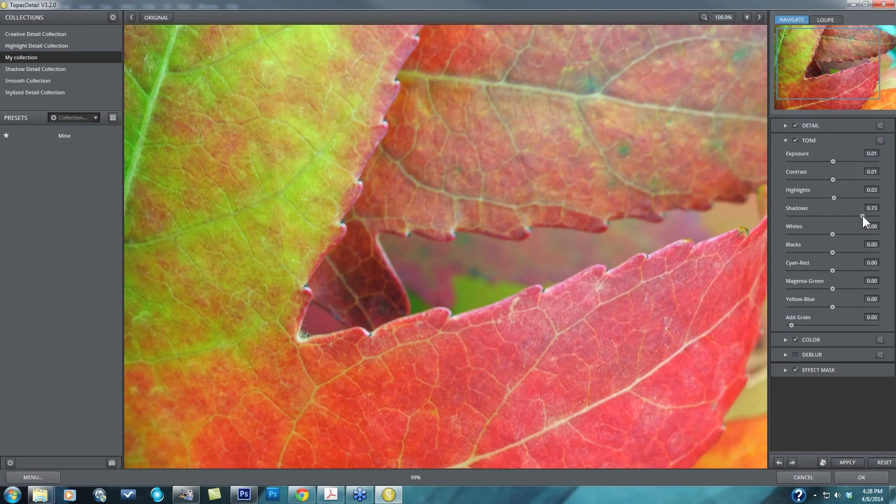
{"action": "left_click_drag", "start_coordinate": [862, 216], "coordinate": [796, 214]}
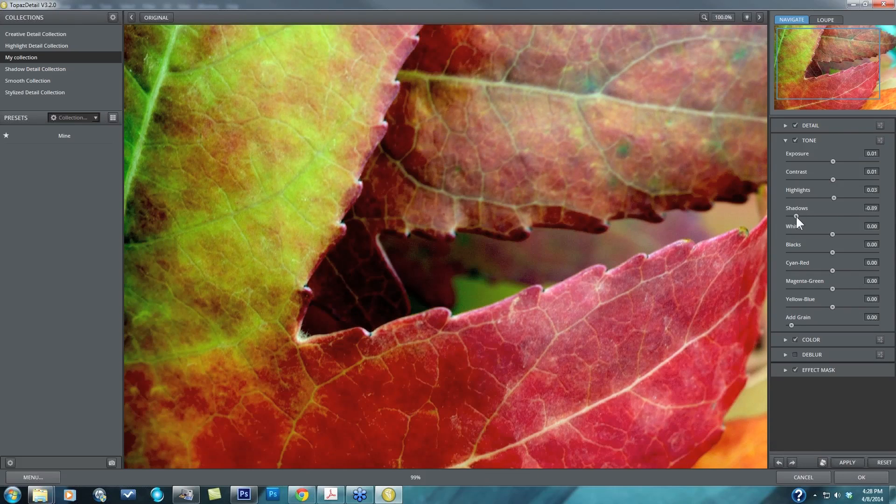
{"action": "double_click", "coordinate": [796, 206]}
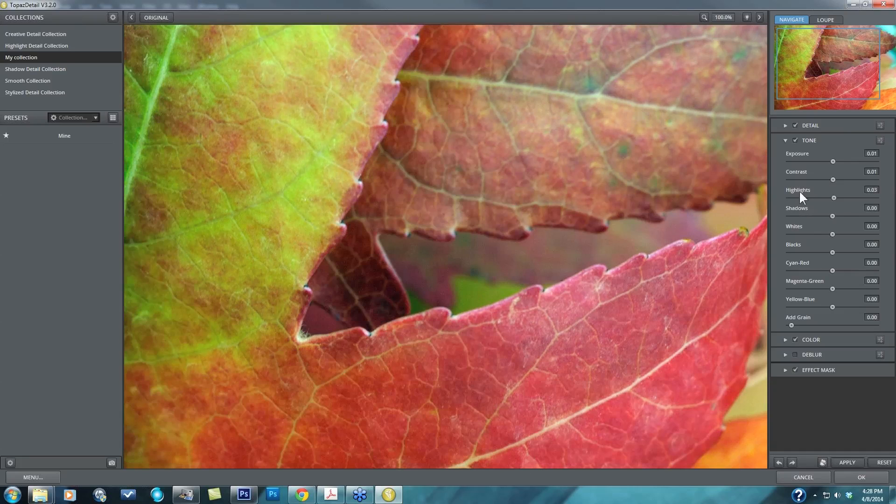
Step: Try adjusting the Whites and lowering the Blacks to -1.00, and reset the Blacks to 0.00
{"action": "mouse_move", "coordinate": [833, 234]}
{"action": "left_mouse_down"}
{"action": "mouse_move", "coordinate": [855, 233]}
{"action": "mouse_move", "coordinate": [783, 233]}
{"action": "mouse_move", "coordinate": [833, 234]}
{"action": "left_mouse_up"}
{"action": "left_click_drag", "start_coordinate": [832, 251], "coordinate": [791, 251]}
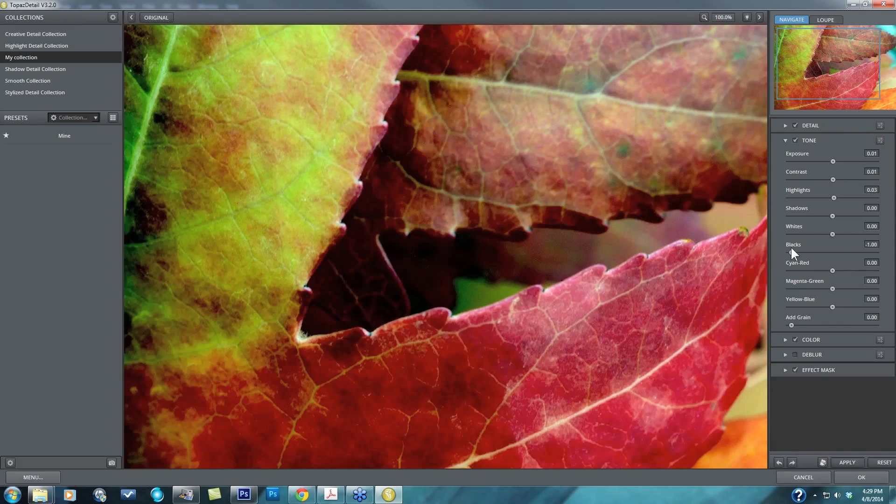
{"action": "double_click", "coordinate": [791, 243]}
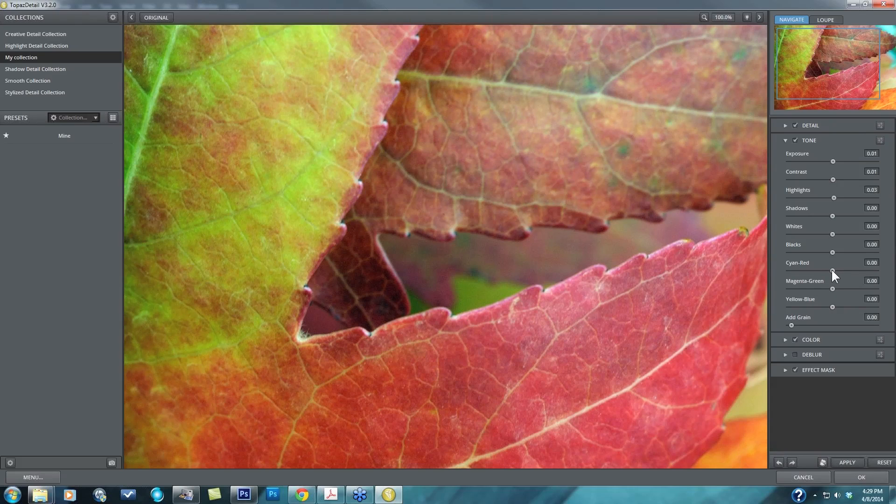
Step: Try the Cyan-Red tone balance at 0.40 and -0.84, and reset it to 0.00
{"action": "mouse_move", "coordinate": [833, 269]}
{"action": "left_mouse_down"}
{"action": "mouse_move", "coordinate": [869, 267]}
{"action": "mouse_move", "coordinate": [797, 277]}
{"action": "mouse_move", "coordinate": [830, 275]}
{"action": "left_mouse_up"}
{"action": "left_click", "coordinate": [830, 270]}
{"action": "left_click", "coordinate": [832, 270]}
{"action": "left_click", "coordinate": [849, 269]}
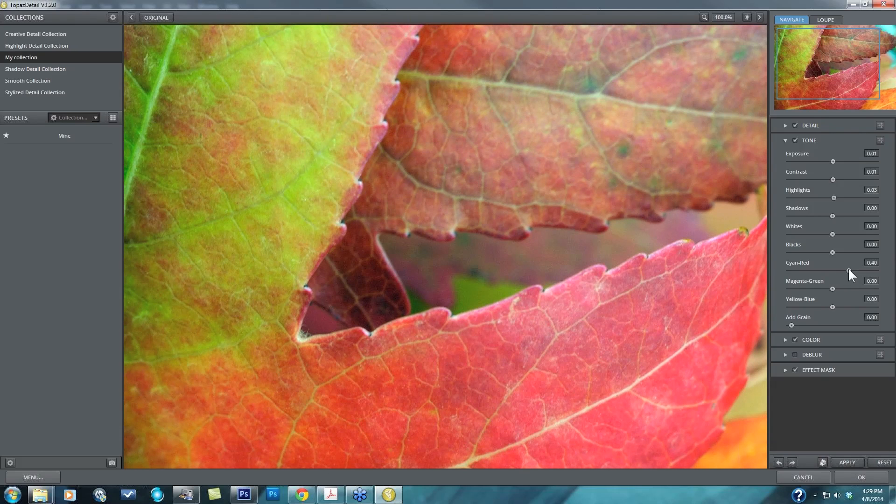
{"action": "left_click", "coordinate": [848, 269]}
{"action": "left_click_drag", "start_coordinate": [850, 270], "coordinate": [794, 271]}
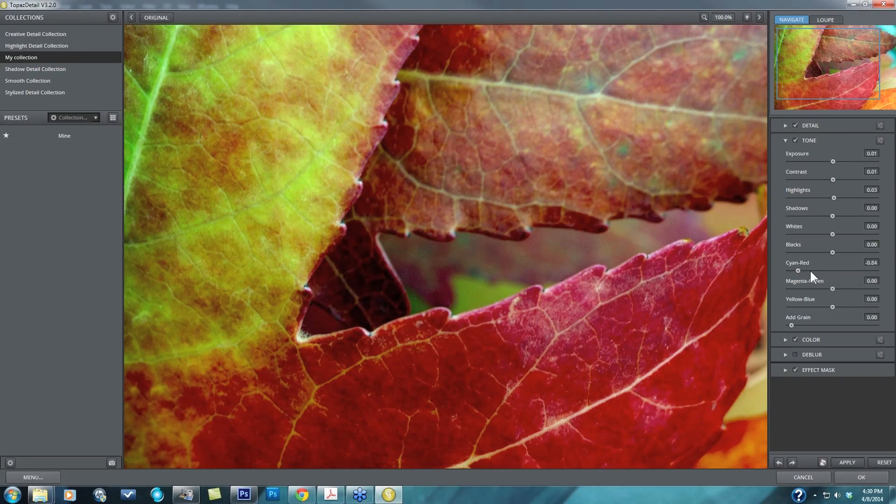
{"action": "double_click", "coordinate": [804, 265]}
Step: Try Magenta-Green at -0.66 and Yellow-Blue at 0.58 and -0.67, resetting each to 0.00
{"action": "left_click_drag", "start_coordinate": [832, 288], "coordinate": [803, 283]}
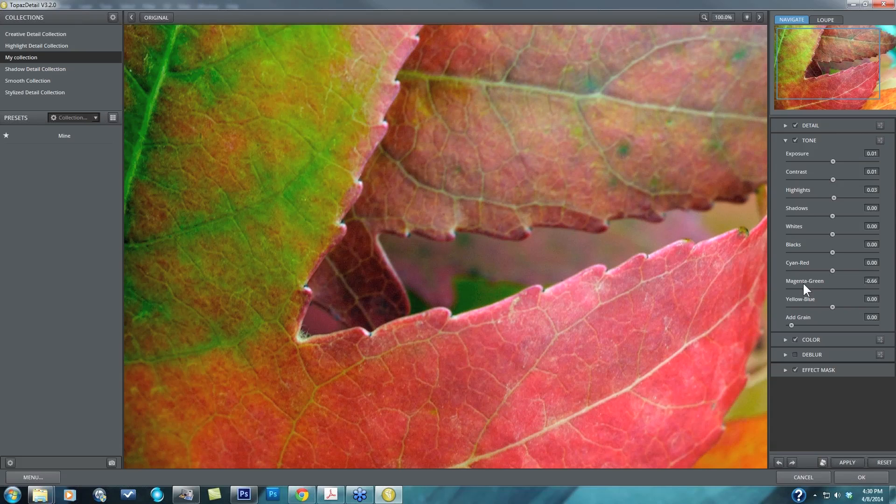
{"action": "double_click", "coordinate": [802, 282]}
{"action": "left_click", "coordinate": [836, 307]}
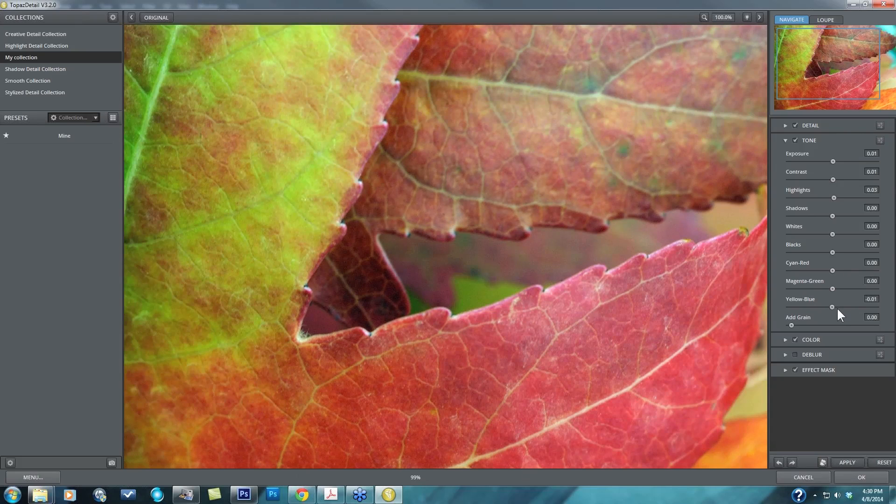
{"action": "left_click_drag", "start_coordinate": [835, 307], "coordinate": [856, 303]}
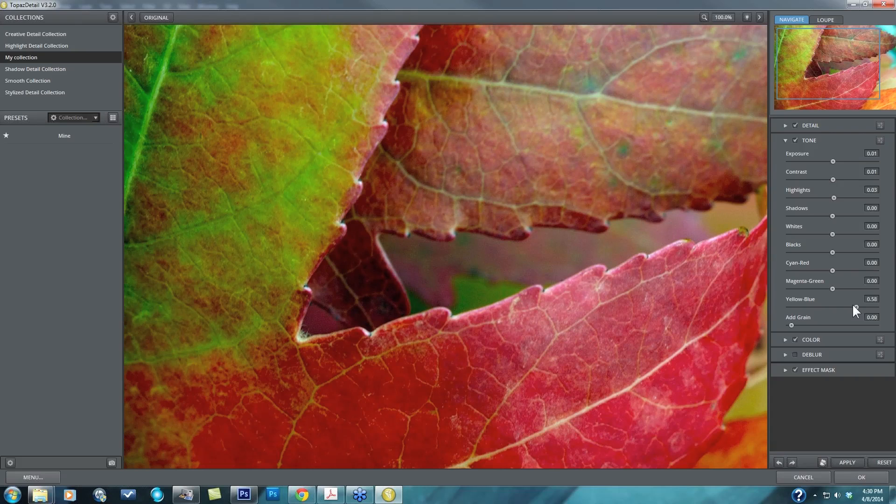
{"action": "left_click_drag", "start_coordinate": [852, 304], "coordinate": [804, 306]}
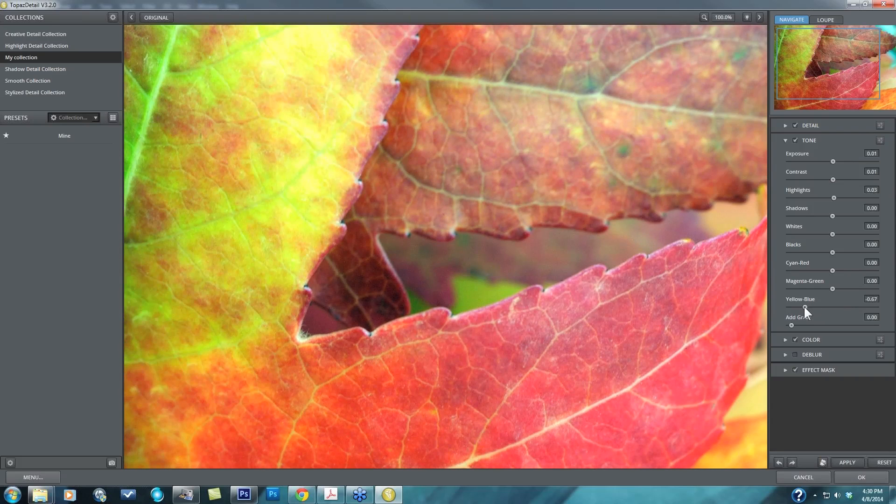
{"action": "double_click", "coordinate": [805, 299]}
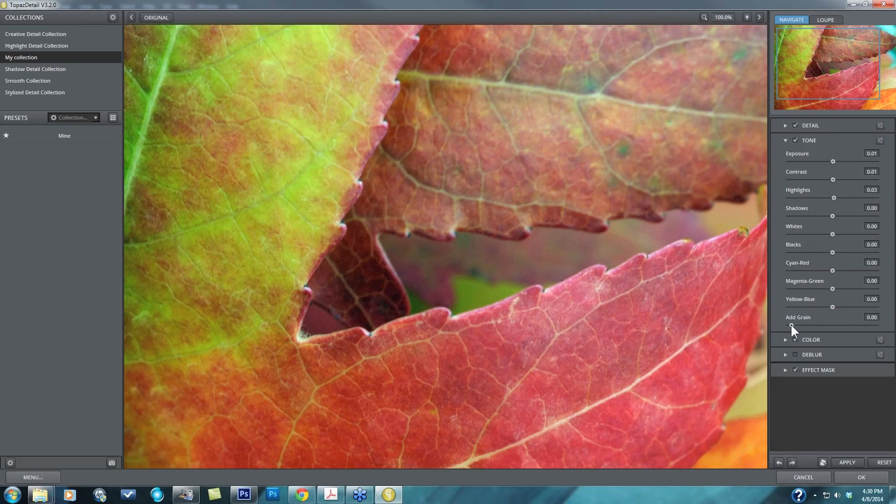
Step: Try a higher Add Grain amount, return it to 0.00, and switch from the Tone to the Color settings
{"action": "left_click_drag", "start_coordinate": [790, 323], "coordinate": [845, 323]}
{"action": "left_click_drag", "start_coordinate": [845, 324], "coordinate": [790, 325]}
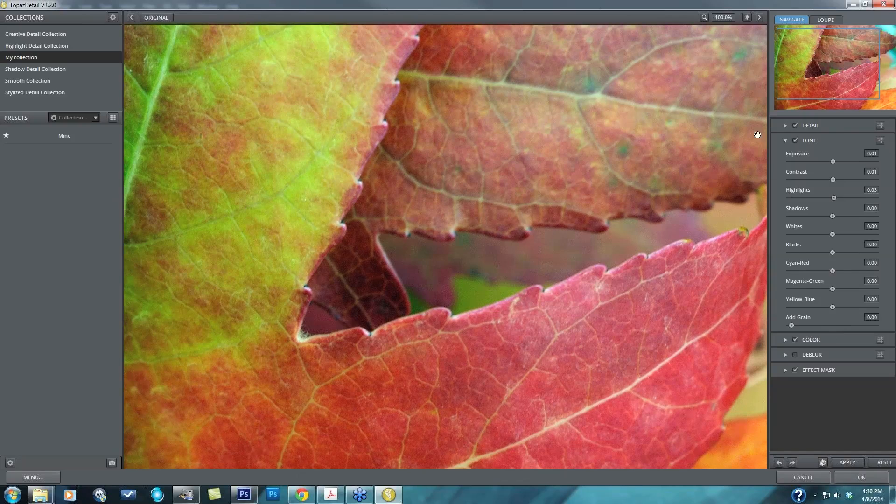
{"action": "left_click", "coordinate": [784, 142]}
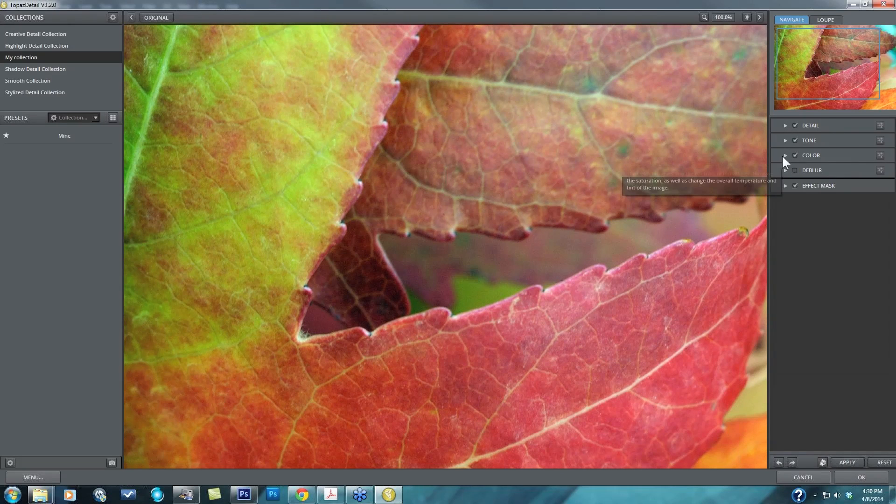
{"action": "left_click", "coordinate": [783, 156]}
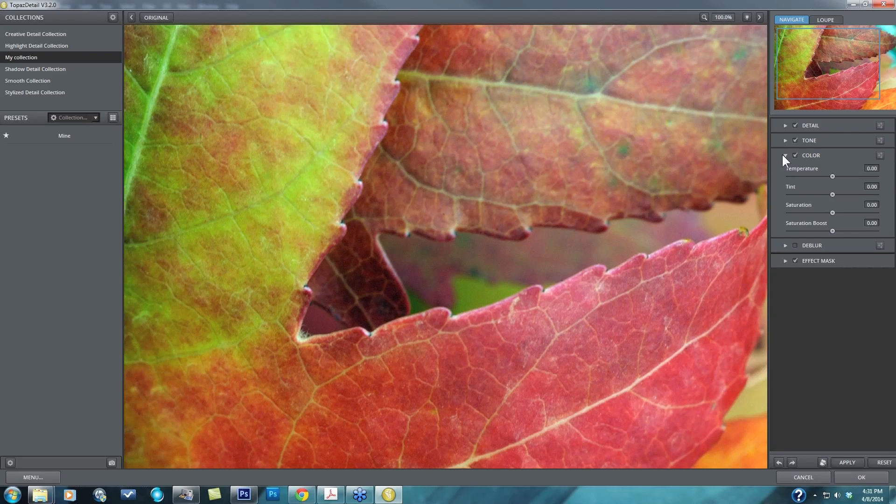
Step: Try shifting the Temperature and Tint, and reset both to 0.00
{"action": "left_click", "coordinate": [830, 174]}
{"action": "left_click_drag", "start_coordinate": [845, 175], "coordinate": [796, 190]}
{"action": "double_click", "coordinate": [814, 171]}
{"action": "double_click", "coordinate": [794, 186]}
Step: Try Saturation at 0.15 and Saturation Boost at 0.44, resetting both to 0.00
{"action": "left_click_drag", "start_coordinate": [832, 212], "coordinate": [838, 214]}
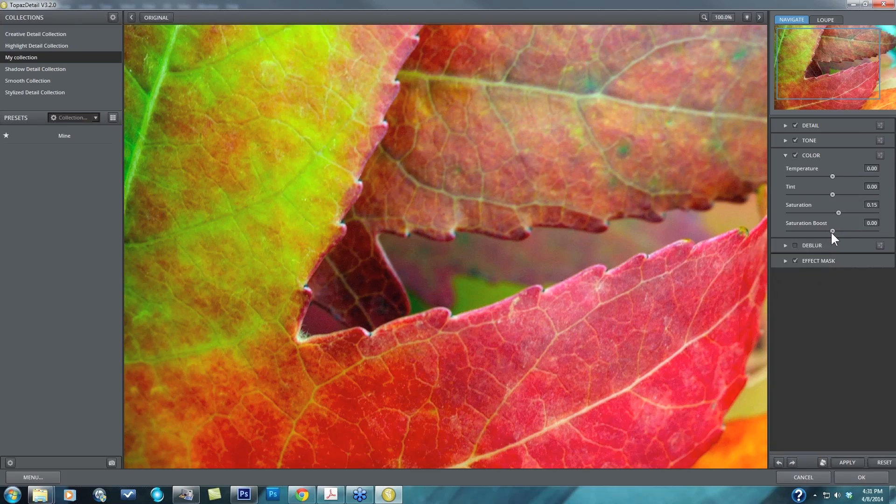
{"action": "mouse_move", "coordinate": [838, 230]}
{"action": "left_mouse_down"}
{"action": "mouse_move", "coordinate": [851, 228]}
{"action": "mouse_move", "coordinate": [829, 228]}
{"action": "left_mouse_up"}
{"action": "left_click_drag", "start_coordinate": [829, 229], "coordinate": [852, 228]}
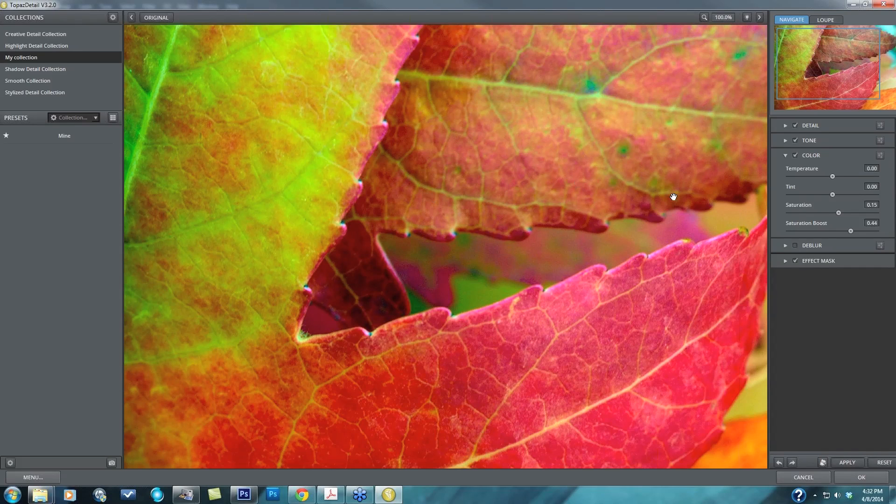
{"action": "double_click", "coordinate": [794, 206]}
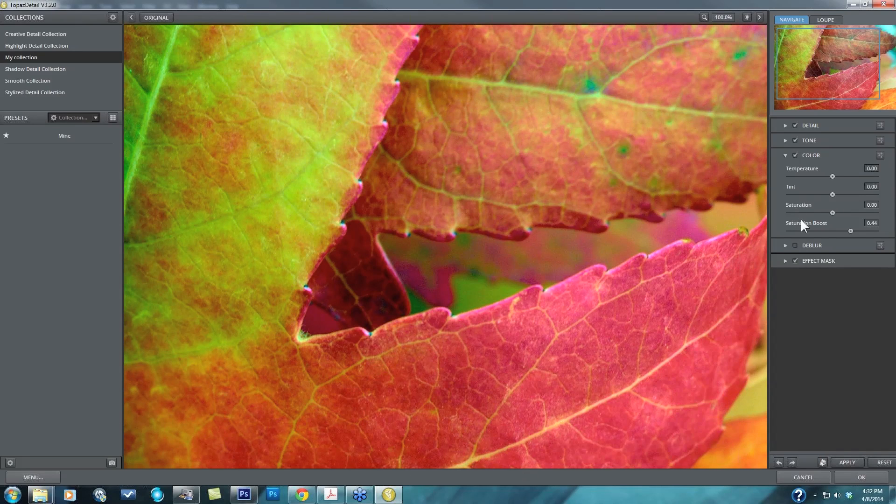
{"action": "double_click", "coordinate": [800, 220]}
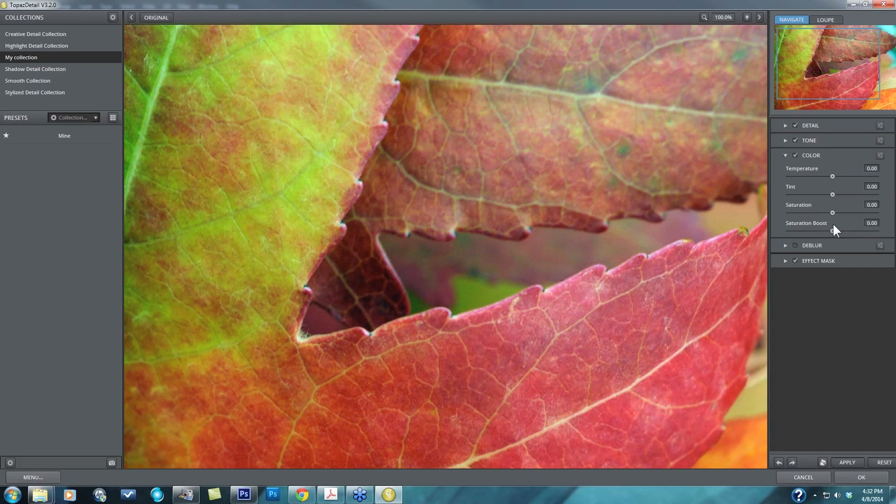
{"action": "left_click_drag", "start_coordinate": [831, 228], "coordinate": [847, 228]}
{"action": "double_click", "coordinate": [802, 220]}
Step: Switch from the Color to the Deblur settings and enable Deblur
{"action": "left_click", "coordinate": [785, 157]}
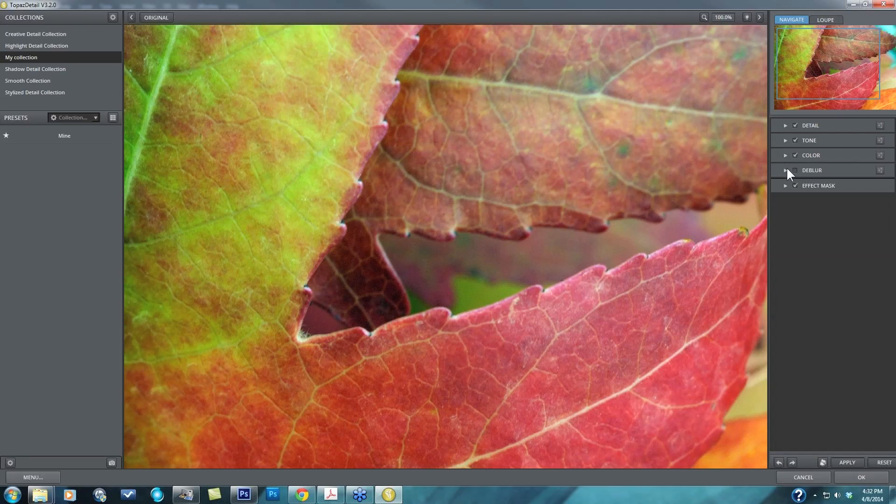
{"action": "left_click", "coordinate": [784, 170]}
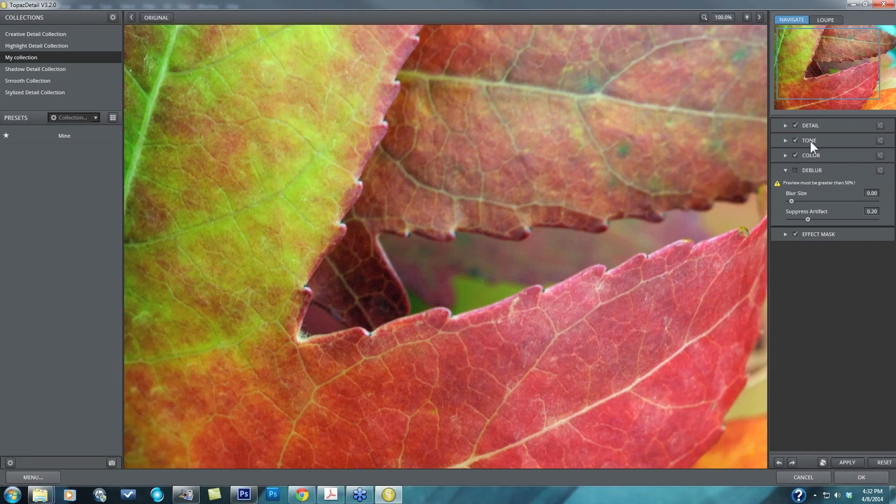
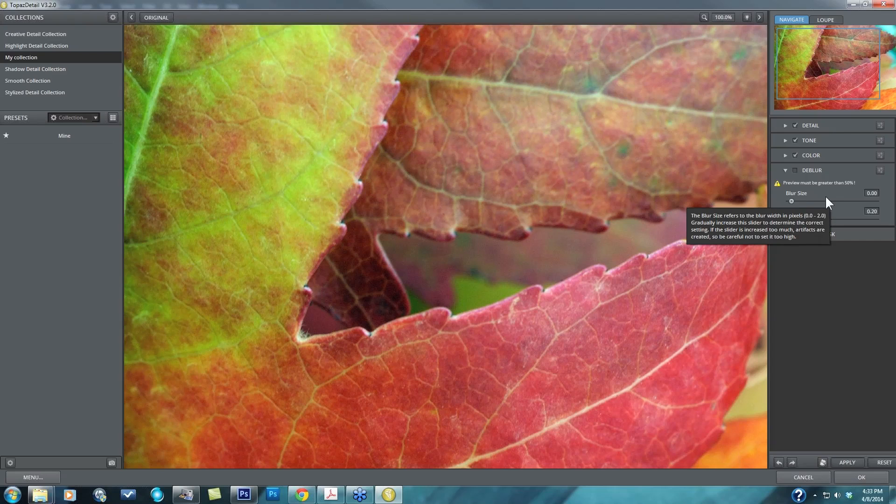
{"action": "left_click", "coordinate": [794, 169]}
Step: Try raising the Deblur Blur Size and Suppress Artifact on the red leaf, comparing the result with the original
{"action": "mouse_move", "coordinate": [827, 60]}
{"action": "left_mouse_down"}
{"action": "mouse_move", "coordinate": [819, 52]}
{"action": "mouse_move", "coordinate": [837, 63]}
{"action": "left_mouse_up"}
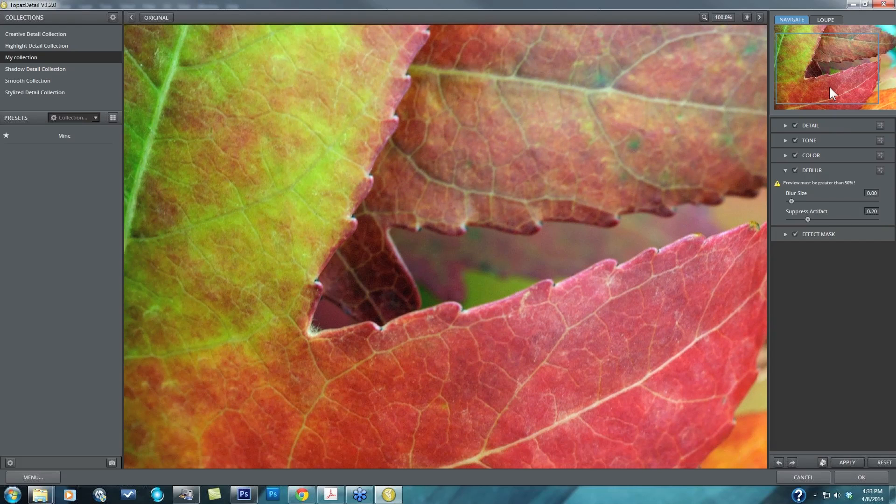
{"action": "left_click", "coordinate": [830, 88]}
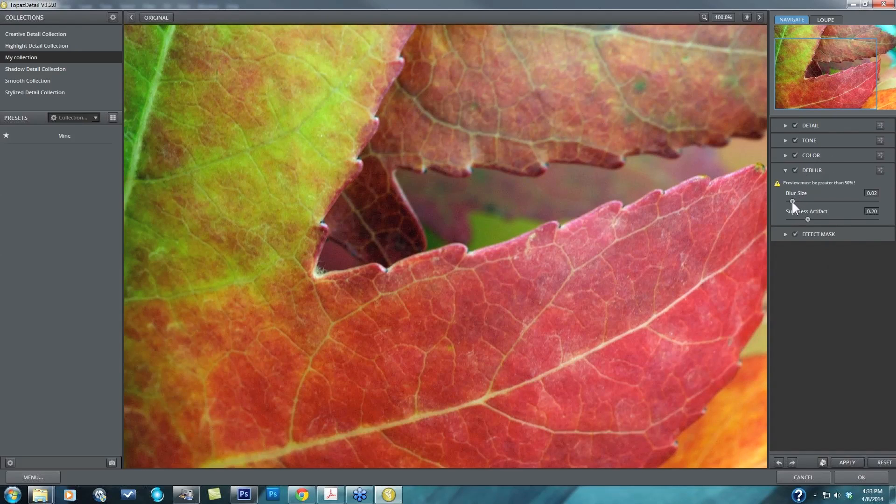
{"action": "left_click_drag", "start_coordinate": [791, 201], "coordinate": [802, 202]}
{"action": "left_click_drag", "start_coordinate": [802, 200], "coordinate": [805, 201]}
{"action": "left_click_drag", "start_coordinate": [806, 201], "coordinate": [807, 202]}
{"action": "left_click_drag", "start_coordinate": [738, 333], "coordinate": [829, 266]}
{"action": "left_click_drag", "start_coordinate": [809, 219], "coordinate": [812, 218]}
{"action": "left_click_drag", "start_coordinate": [812, 219], "coordinate": [816, 200]}
{"action": "left_click", "coordinate": [817, 200]}
{"action": "left_click", "coordinate": [728, 265]}
Step: Turn Deblur off and back on, and collapse its settings
{"action": "left_click", "coordinate": [795, 170]}
{"action": "left_click", "coordinate": [785, 169]}
{"action": "left_click", "coordinate": [785, 170]}
{"action": "left_click", "coordinate": [785, 170]}
{"action": "left_click", "coordinate": [795, 170]}
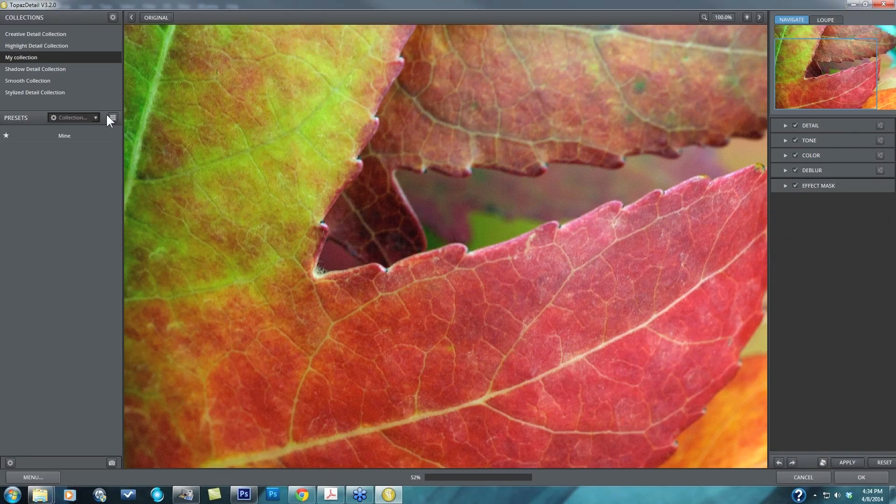
Step: Try presets from the Stylized Detail Collection, including Spring Landscape II
{"action": "left_click", "coordinate": [31, 92]}
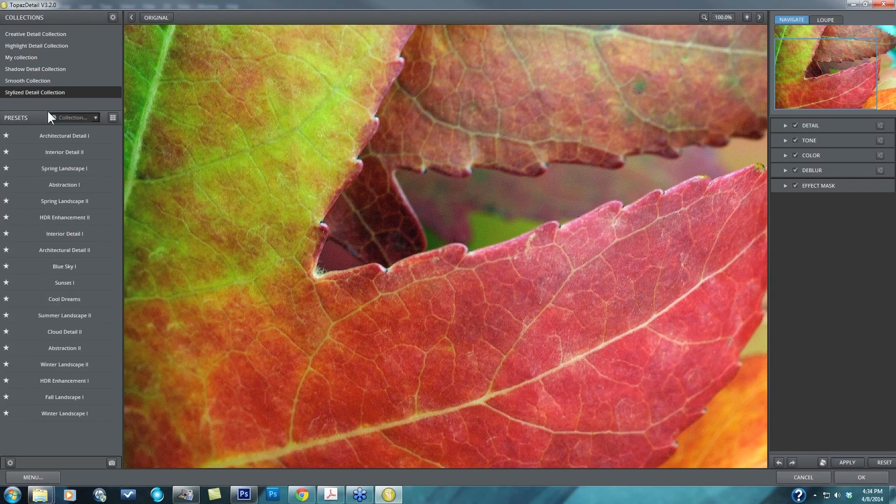
{"action": "left_click", "coordinate": [56, 135]}
{"action": "left_click", "coordinate": [62, 185]}
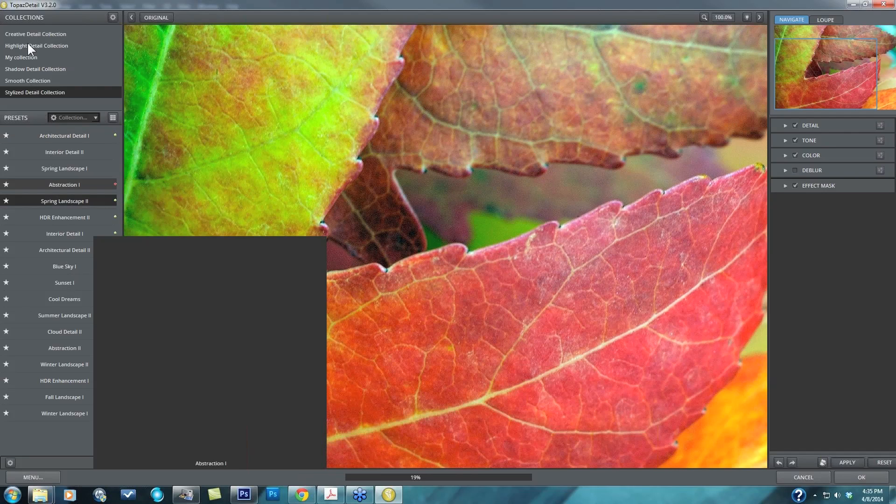
Step: Apply the Overall Detail Strong I preset from the Creative Detail Collection and view the photo at 50%
{"action": "left_click", "coordinate": [35, 35]}
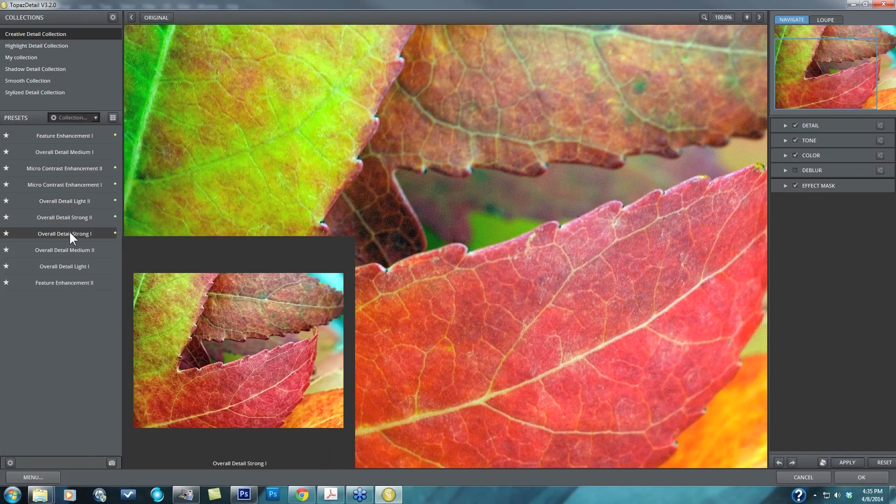
{"action": "left_click", "coordinate": [70, 233]}
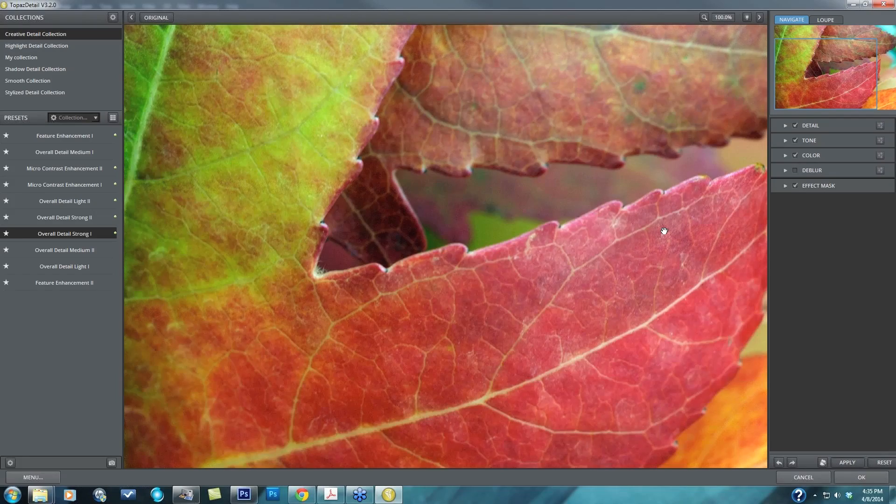
{"action": "left_click", "coordinate": [723, 18]}
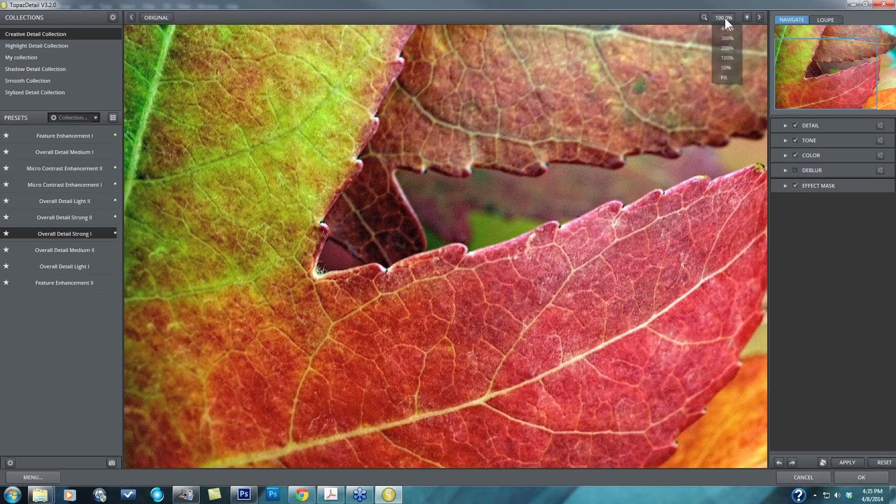
{"action": "left_click", "coordinate": [725, 70]}
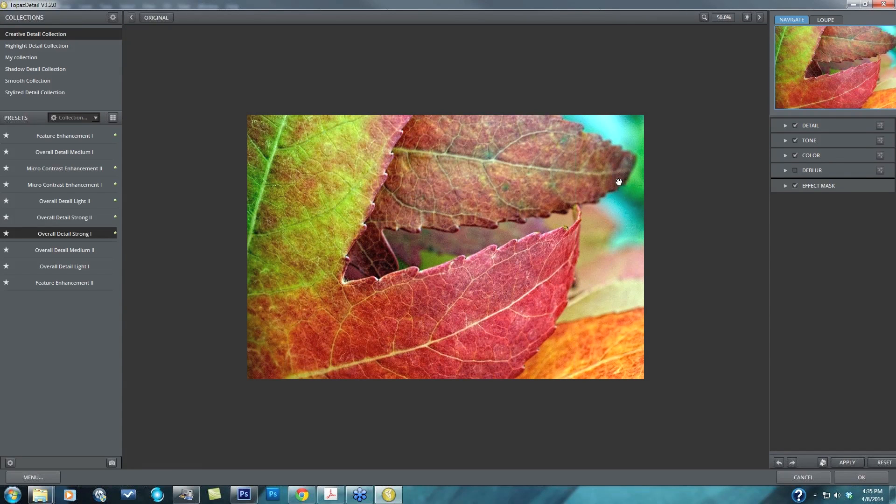
Step: Return to 100% zoom over the leaf tip and blurred background, and compare the preset with the original
{"action": "left_click_drag", "start_coordinate": [610, 290], "coordinate": [618, 269]}
{"action": "left_click", "coordinate": [725, 17]}
{"action": "left_click", "coordinate": [727, 60]}
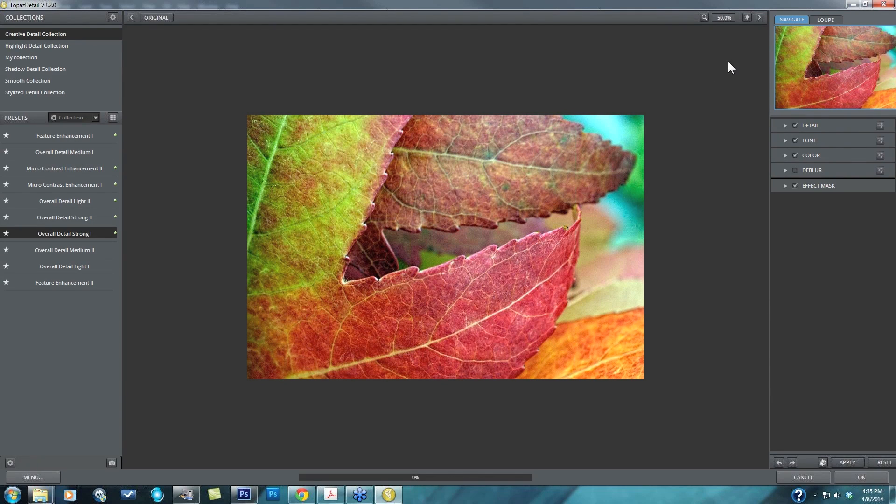
{"action": "left_click", "coordinate": [851, 68]}
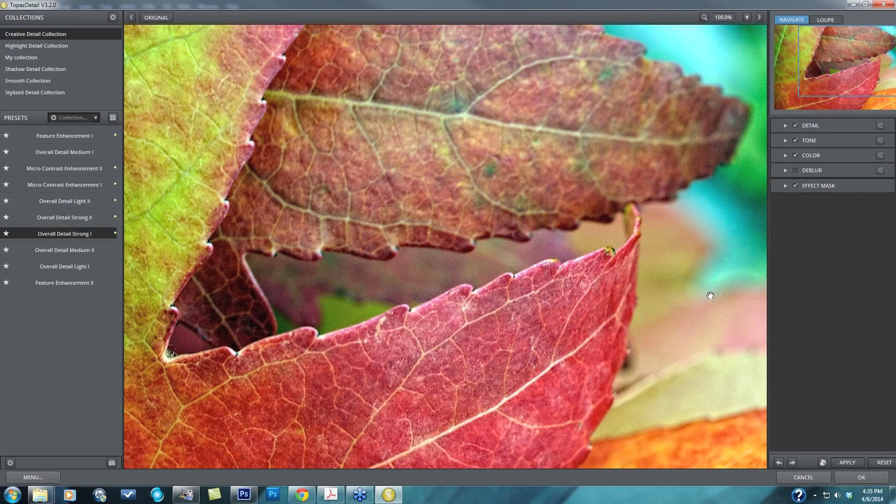
{"action": "key", "text": "space"}
Step: Review the preset's Detail values, and switch from the Detail to the Effect Mask settings
{"action": "left_click", "coordinate": [785, 126]}
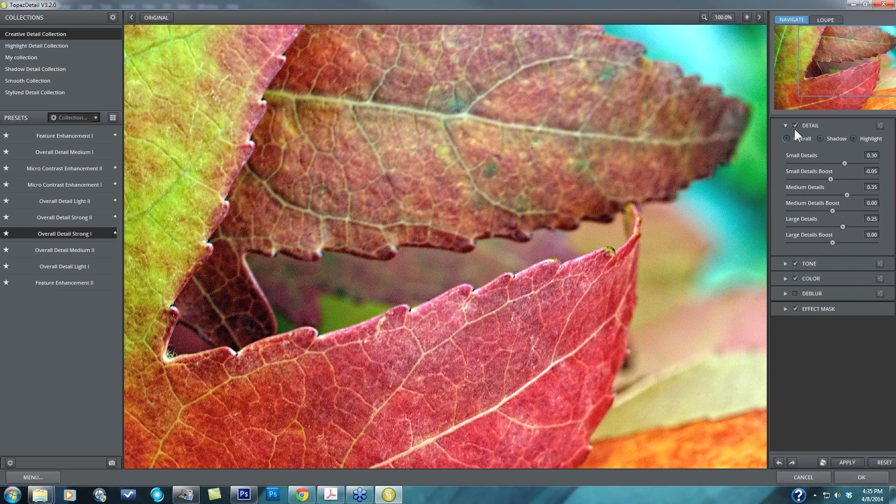
{"action": "mouse_move", "coordinate": [824, 180]}
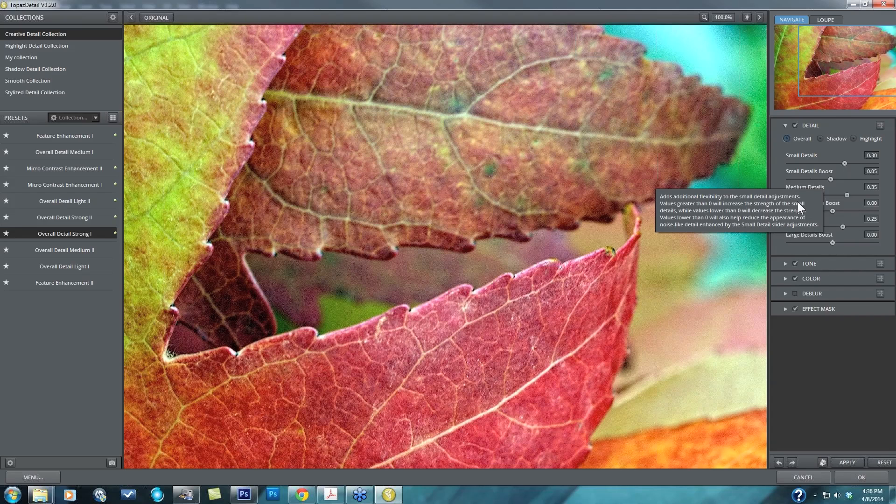
{"action": "left_click", "coordinate": [786, 309]}
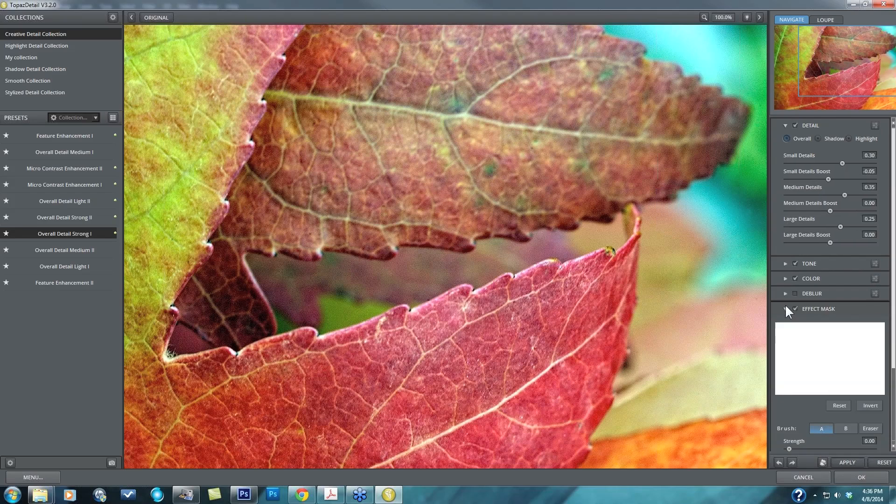
{"action": "left_click", "coordinate": [786, 125]}
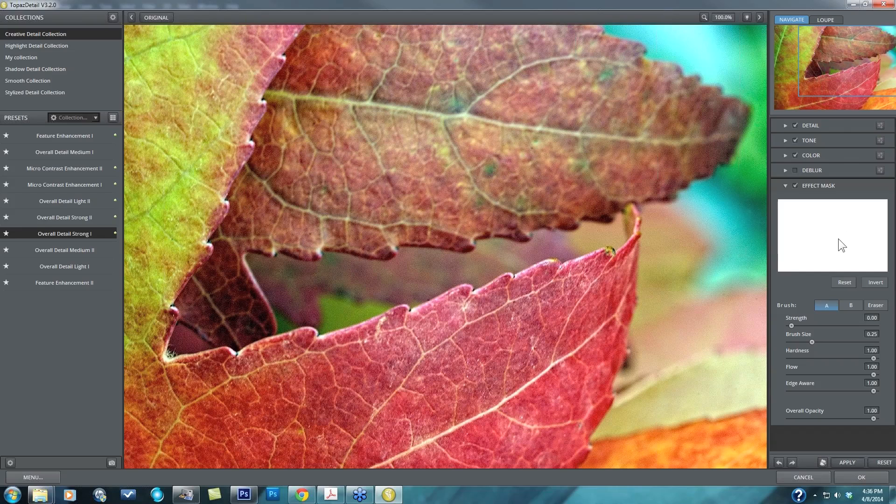
Step: Paint the effect off the blurred background using brush A at strength 0.00, size 0.33 and hardness 0.45
{"action": "left_click", "coordinate": [816, 305]}
{"action": "left_click_drag", "start_coordinate": [817, 343], "coordinate": [810, 341]}
{"action": "left_click_drag", "start_coordinate": [870, 355], "coordinate": [825, 358]}
{"action": "mouse_move", "coordinate": [676, 41]}
{"action": "left_mouse_down"}
{"action": "mouse_move", "coordinate": [740, 80]}
{"action": "mouse_move", "coordinate": [752, 134]}
{"action": "mouse_move", "coordinate": [739, 172]}
{"action": "mouse_move", "coordinate": [651, 237]}
{"action": "mouse_move", "coordinate": [653, 282]}
{"action": "mouse_move", "coordinate": [630, 407]}
{"action": "mouse_move", "coordinate": [747, 388]}
{"action": "mouse_move", "coordinate": [730, 335]}
{"action": "mouse_move", "coordinate": [746, 324]}
{"action": "mouse_move", "coordinate": [726, 301]}
{"action": "mouse_move", "coordinate": [672, 372]}
{"action": "mouse_move", "coordinate": [709, 259]}
{"action": "mouse_move", "coordinate": [697, 242]}
{"action": "mouse_move", "coordinate": [717, 285]}
{"action": "mouse_move", "coordinate": [743, 233]}
{"action": "mouse_move", "coordinate": [756, 147]}
{"action": "left_mouse_up"}
{"action": "left_click_drag", "start_coordinate": [758, 116], "coordinate": [746, 30]}
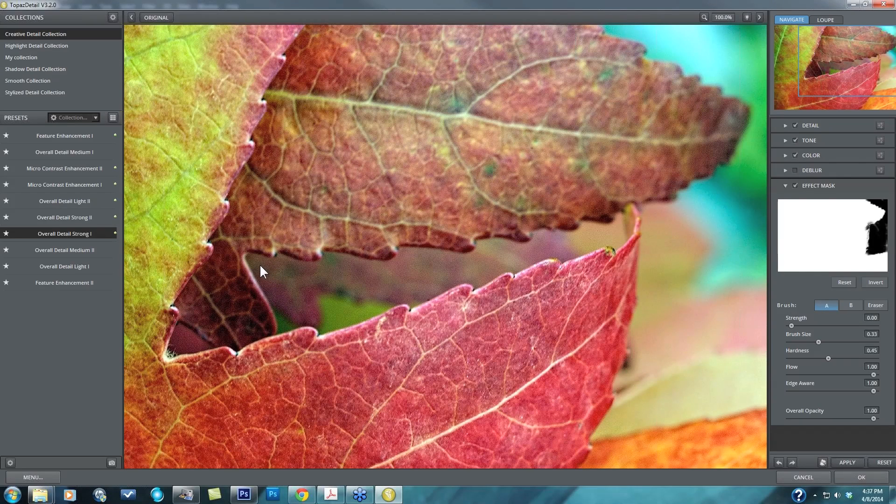
{"action": "mouse_move", "coordinate": [286, 275]}
{"action": "left_mouse_down"}
{"action": "mouse_move", "coordinate": [447, 266]}
{"action": "mouse_move", "coordinate": [593, 237]}
{"action": "mouse_move", "coordinate": [517, 248]}
{"action": "mouse_move", "coordinate": [352, 307]}
{"action": "mouse_move", "coordinate": [290, 317]}
{"action": "mouse_move", "coordinate": [387, 284]}
{"action": "left_mouse_up"}
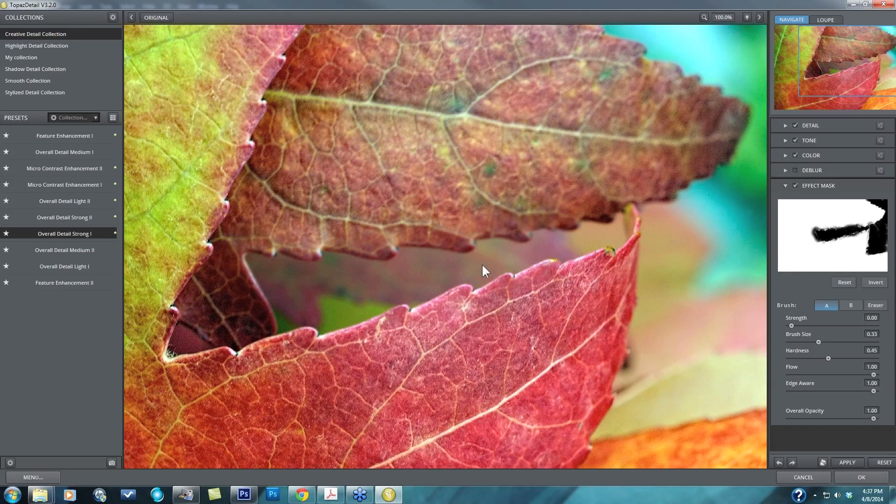
{"action": "left_click_drag", "start_coordinate": [481, 263], "coordinate": [700, 223]}
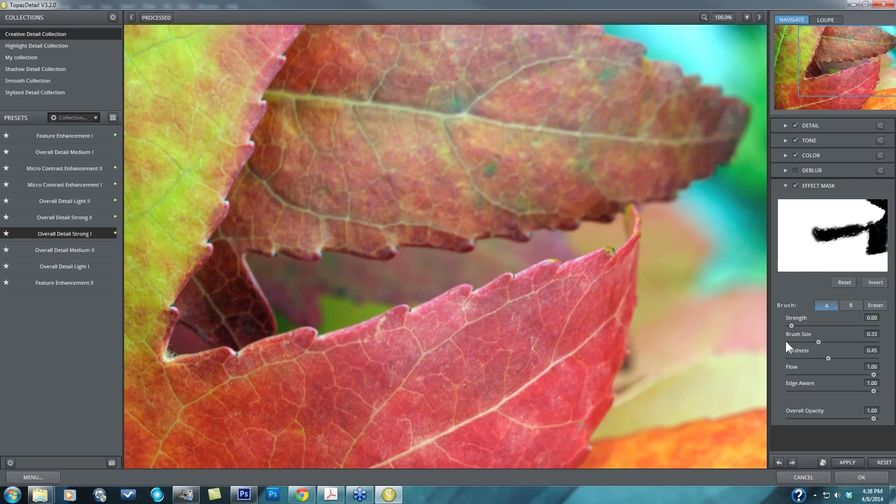
Step: Compare the masked result with the original photo
{"action": "left_click", "coordinate": [745, 335]}
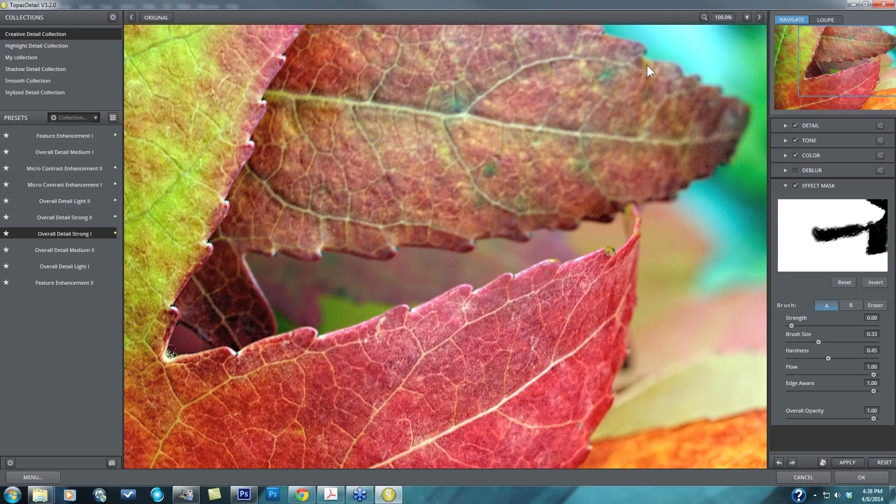
{"action": "left_click", "coordinate": [748, 187]}
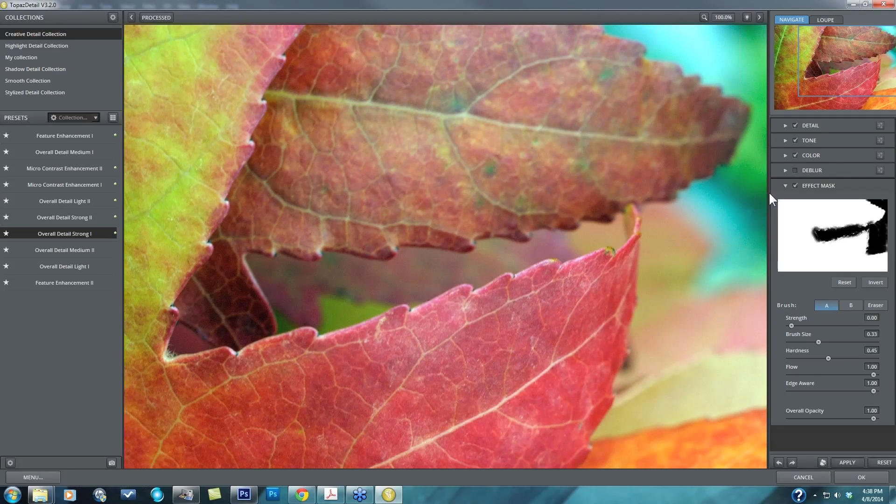
{"action": "left_click", "coordinate": [763, 150]}
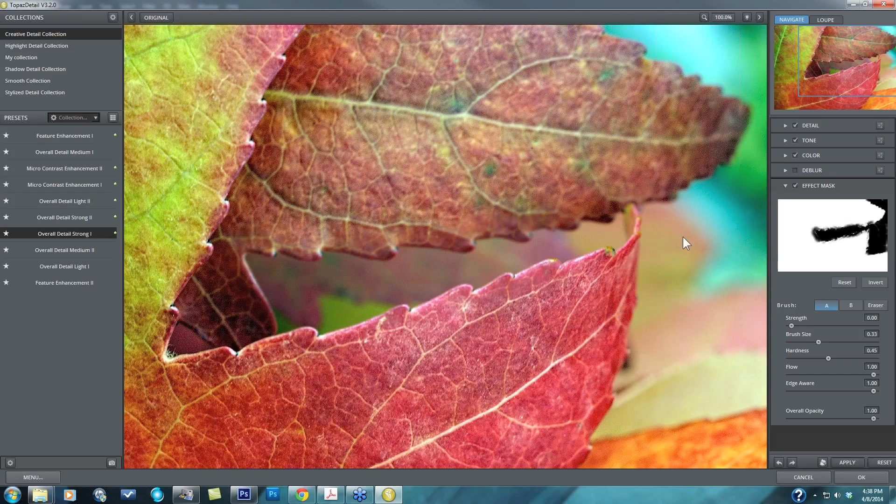
Step: Reset the effect mask, invert it to black, and view the whole photo at 50%
{"action": "left_click", "coordinate": [845, 282]}
{"action": "left_click", "coordinate": [873, 283]}
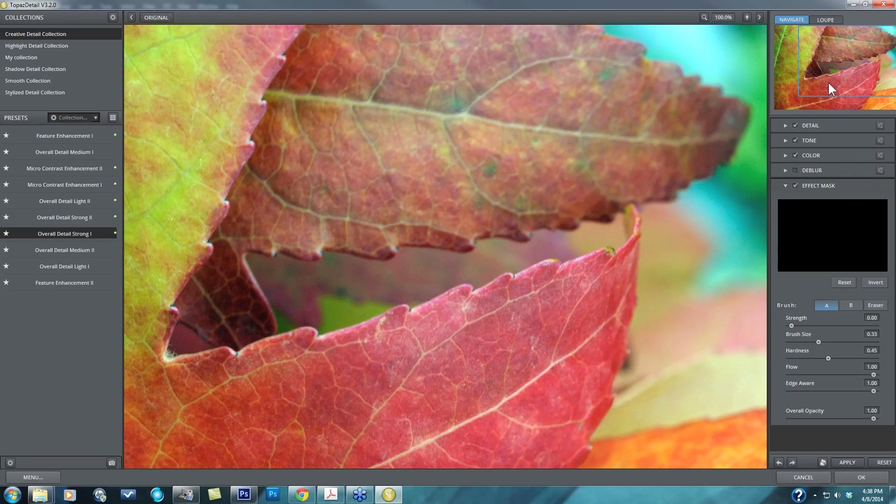
{"action": "left_click", "coordinate": [722, 16]}
{"action": "left_click", "coordinate": [725, 65]}
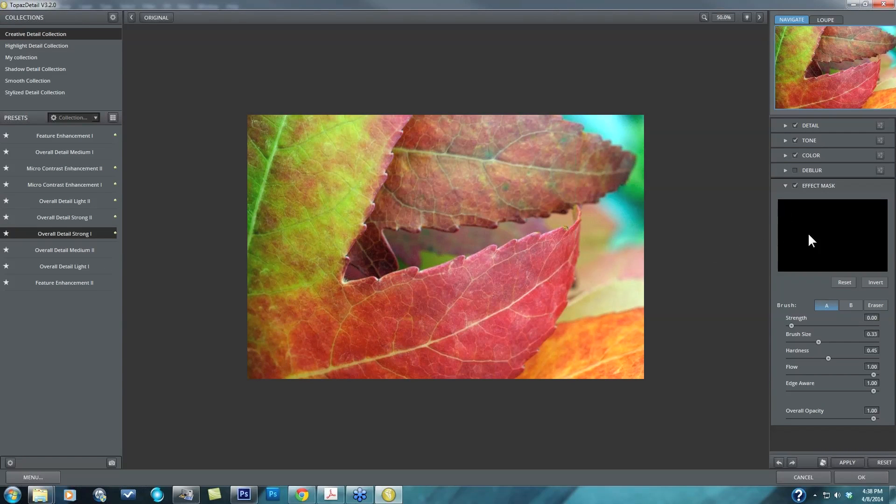
Step: Paint the effect onto the green and red leaves at strength 0.76, brush size 0.51 and hardness 0.42, and compare with the original
{"action": "left_click_drag", "start_coordinate": [791, 325], "coordinate": [886, 328]}
{"action": "left_click_drag", "start_coordinate": [831, 358], "coordinate": [829, 359]}
{"action": "mouse_move", "coordinate": [385, 123]}
{"action": "left_mouse_down"}
{"action": "mouse_move", "coordinate": [352, 175]}
{"action": "mouse_move", "coordinate": [363, 167]}
{"action": "mouse_move", "coordinate": [330, 248]}
{"action": "mouse_move", "coordinate": [332, 287]}
{"action": "mouse_move", "coordinate": [413, 289]}
{"action": "mouse_move", "coordinate": [571, 245]}
{"action": "mouse_move", "coordinate": [540, 332]}
{"action": "mouse_move", "coordinate": [486, 369]}
{"action": "mouse_move", "coordinate": [520, 288]}
{"action": "mouse_move", "coordinate": [515, 308]}
{"action": "mouse_move", "coordinate": [447, 344]}
{"action": "mouse_move", "coordinate": [446, 366]}
{"action": "mouse_move", "coordinate": [260, 366]}
{"action": "mouse_move", "coordinate": [372, 341]}
{"action": "mouse_move", "coordinate": [322, 342]}
{"action": "mouse_move", "coordinate": [312, 286]}
{"action": "mouse_move", "coordinate": [353, 142]}
{"action": "mouse_move", "coordinate": [272, 273]}
{"action": "mouse_move", "coordinate": [256, 241]}
{"action": "mouse_move", "coordinate": [270, 170]}
{"action": "mouse_move", "coordinate": [266, 356]}
{"action": "mouse_move", "coordinate": [290, 305]}
{"action": "left_mouse_up"}
{"action": "left_click_drag", "start_coordinate": [317, 180], "coordinate": [360, 144]}
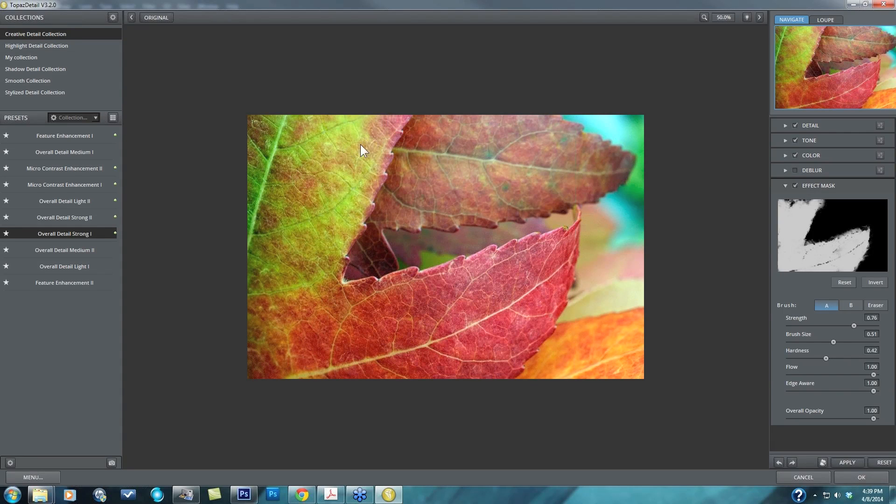
{"action": "mouse_move", "coordinate": [298, 137]}
{"action": "left_mouse_down"}
{"action": "mouse_move", "coordinate": [276, 122]}
{"action": "mouse_move", "coordinate": [368, 127]}
{"action": "left_mouse_up"}
{"action": "mouse_move", "coordinate": [480, 324]}
{"action": "left_mouse_down"}
{"action": "mouse_move", "coordinate": [544, 291]}
{"action": "mouse_move", "coordinate": [566, 255]}
{"action": "left_mouse_up"}
{"action": "key", "text": "space"}
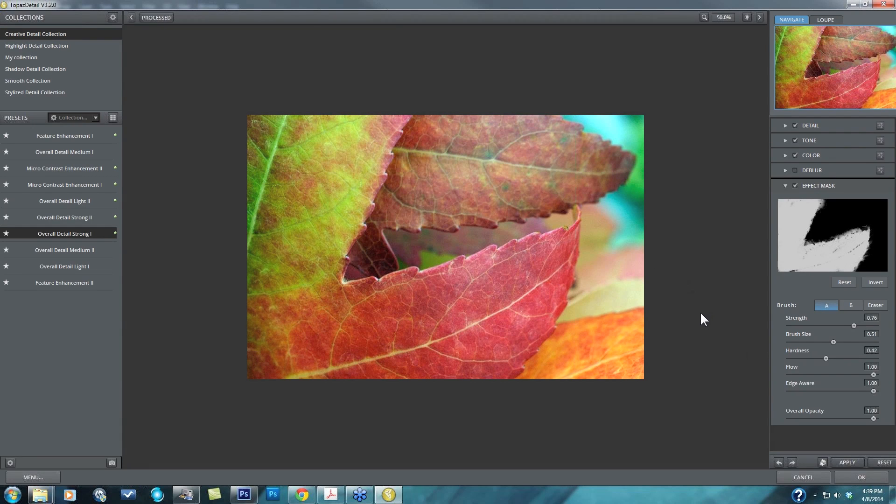
{"action": "key", "text": "space"}
Step: Try the mask's Overall Opacity at 0.58 and 0.00, and set it to 0.56
{"action": "left_click_drag", "start_coordinate": [873, 418], "coordinate": [873, 418]}
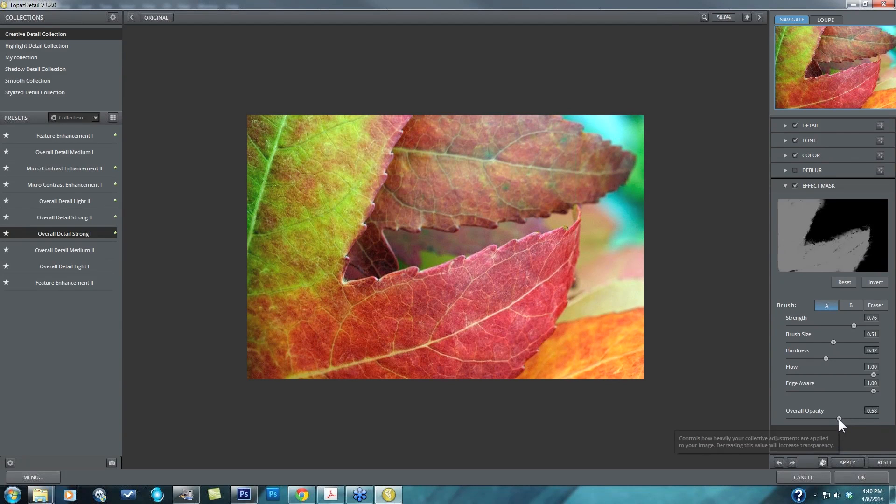
{"action": "left_click_drag", "start_coordinate": [839, 419], "coordinate": [821, 418]}
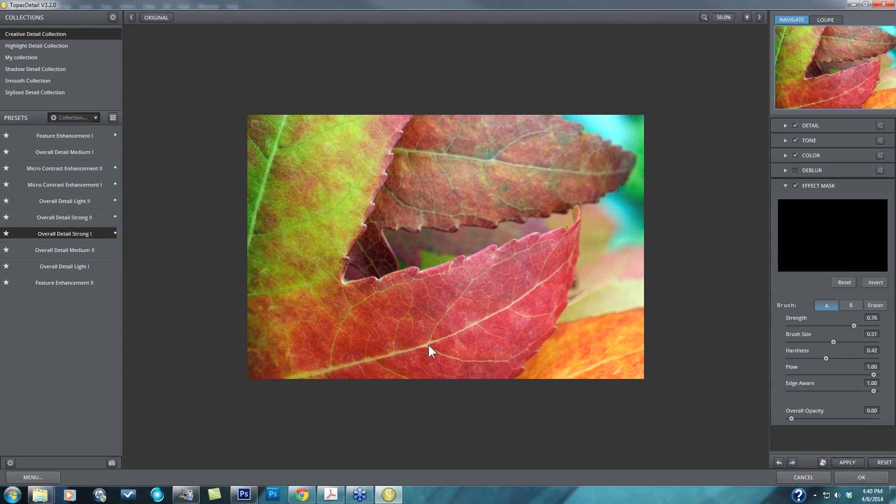
{"action": "left_click", "coordinate": [834, 419]}
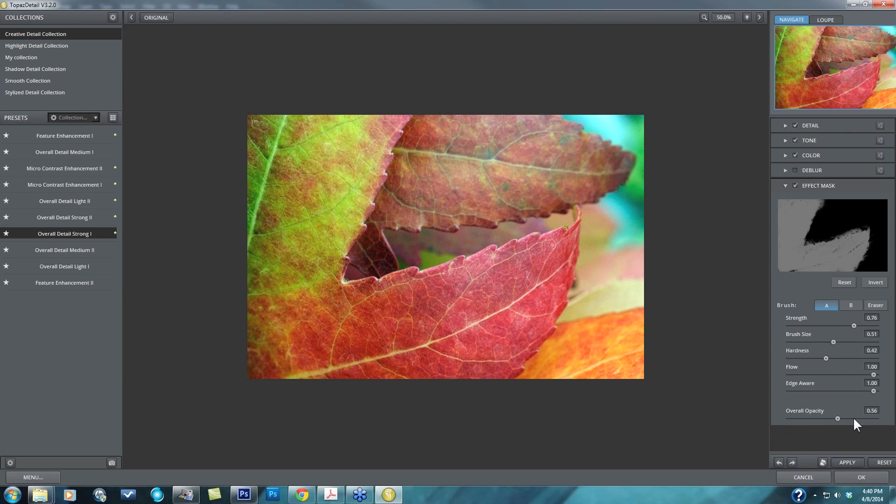
Step: Set the mask's Overall Opacity to 1.00, collapse the Effect Mask settings, and reset all effect parameters
{"action": "left_click", "coordinate": [853, 418]}
{"action": "left_click", "coordinate": [874, 419]}
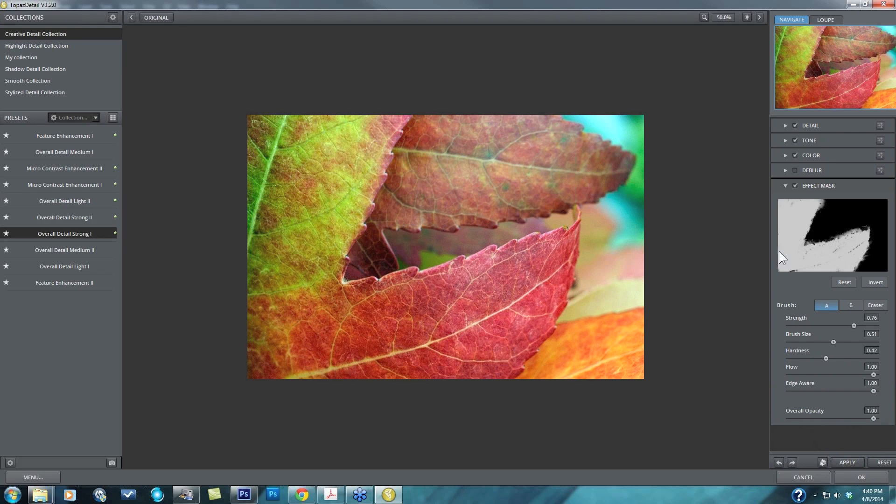
{"action": "left_click", "coordinate": [786, 186]}
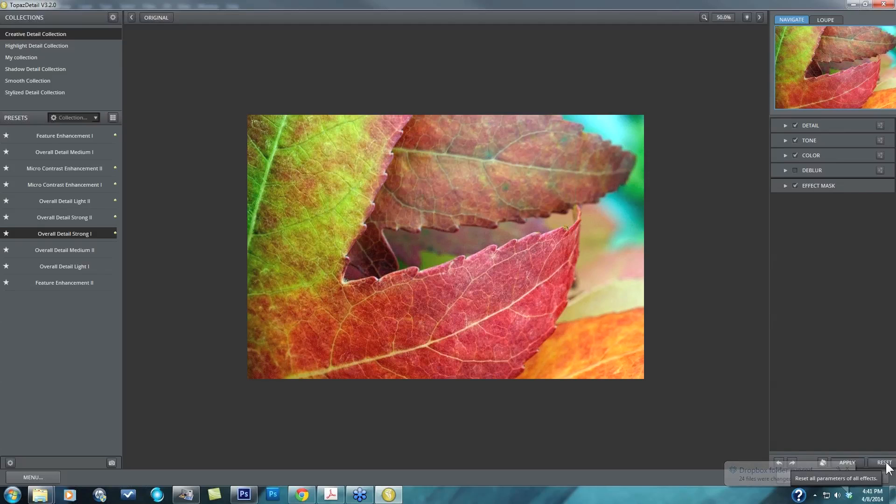
{"action": "left_click", "coordinate": [884, 462]}
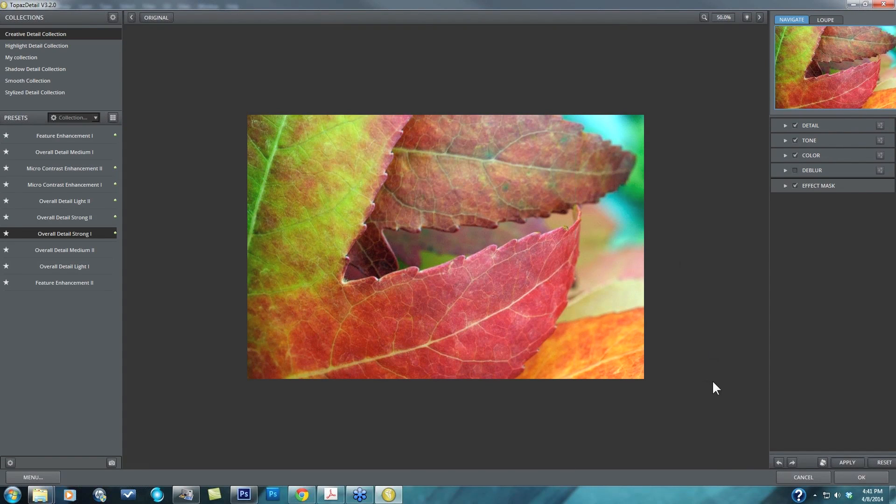
Step: Try a long series of randomly generated effect parameters on the leaf photo, with the Detail settings expanded
{"action": "left_click", "coordinate": [822, 462]}
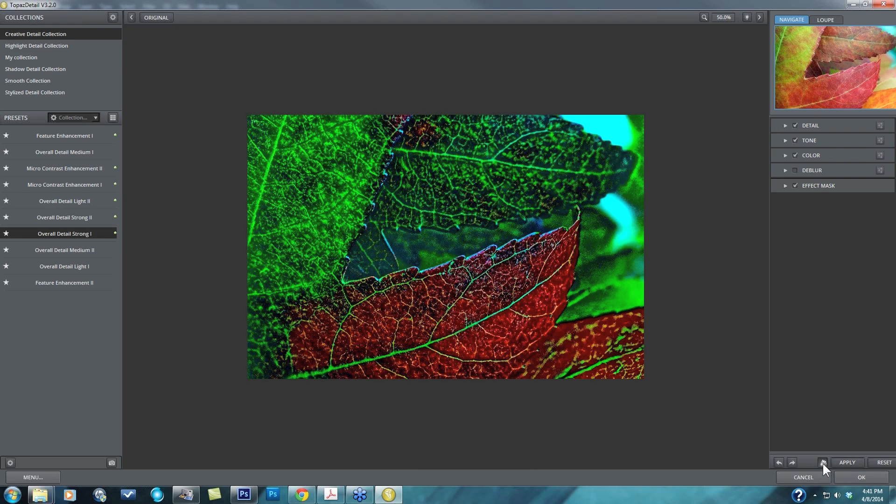
{"action": "left_click", "coordinate": [822, 462]}
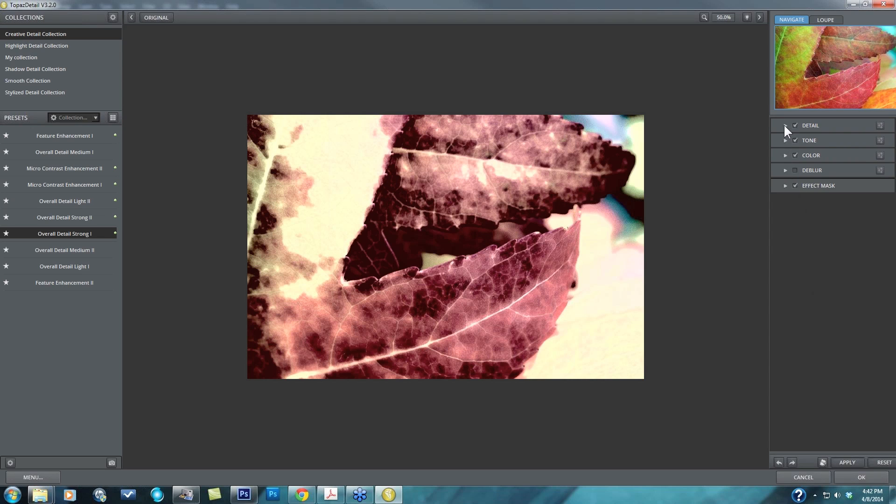
{"action": "left_click", "coordinate": [785, 126]}
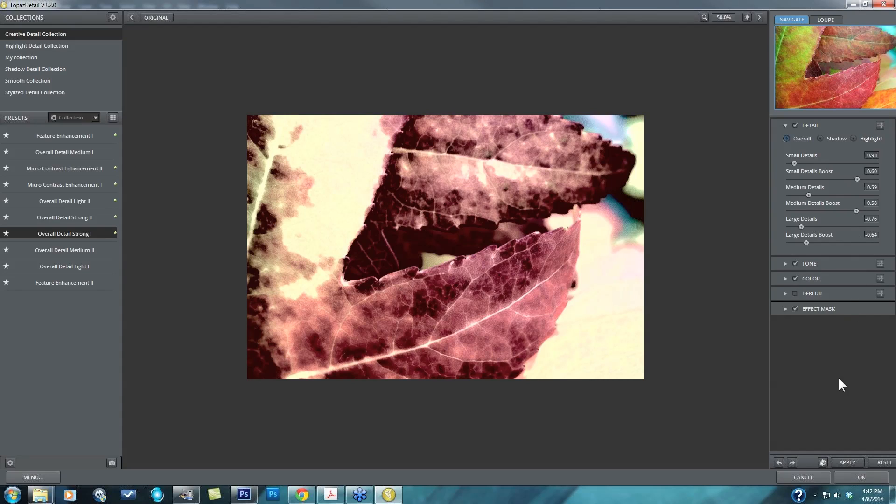
{"action": "left_click", "coordinate": [823, 461]}
{"action": "left_click", "coordinate": [823, 461]}
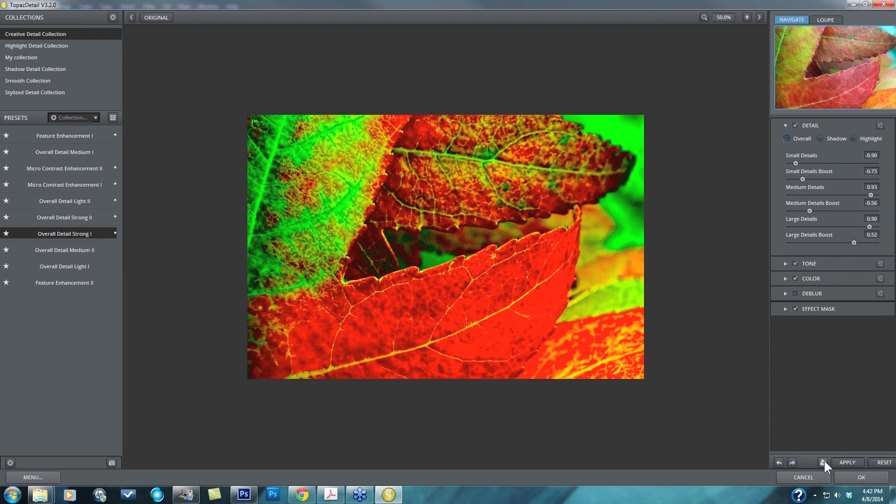
{"action": "left_click", "coordinate": [823, 460]}
{"action": "left_click", "coordinate": [819, 459]}
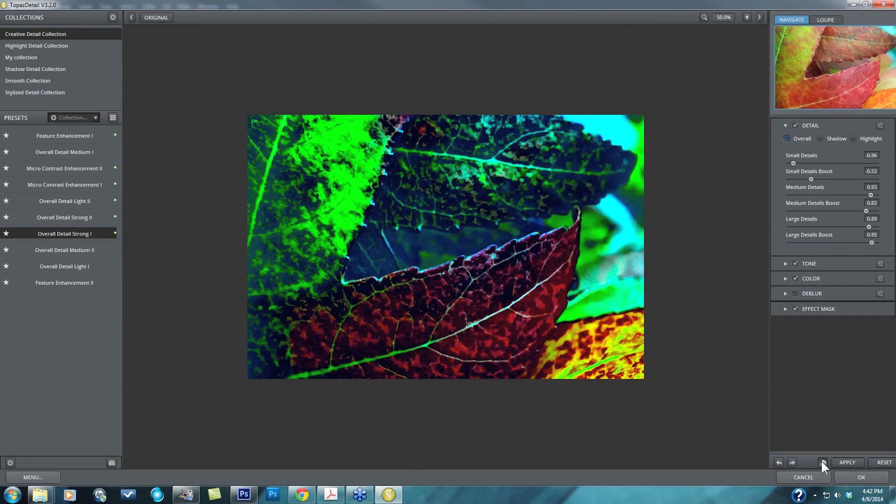
{"action": "left_click", "coordinate": [821, 461]}
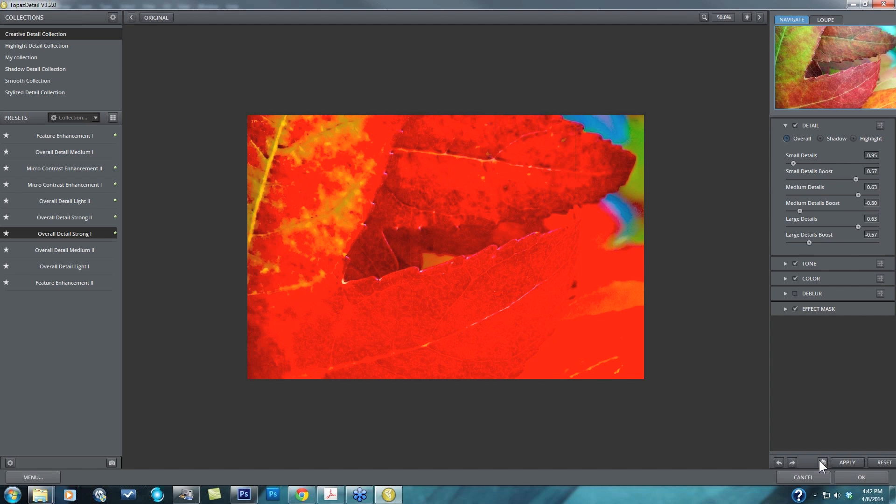
{"action": "left_click", "coordinate": [821, 461]}
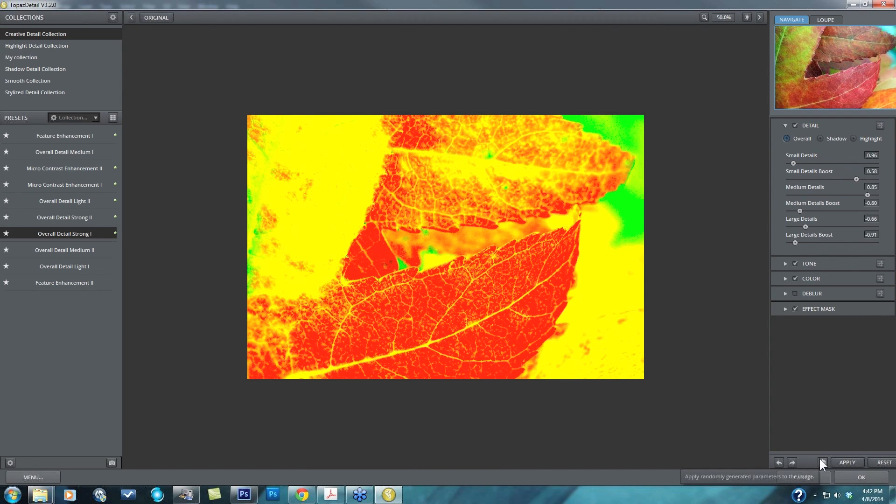
{"action": "left_click", "coordinate": [821, 461]}
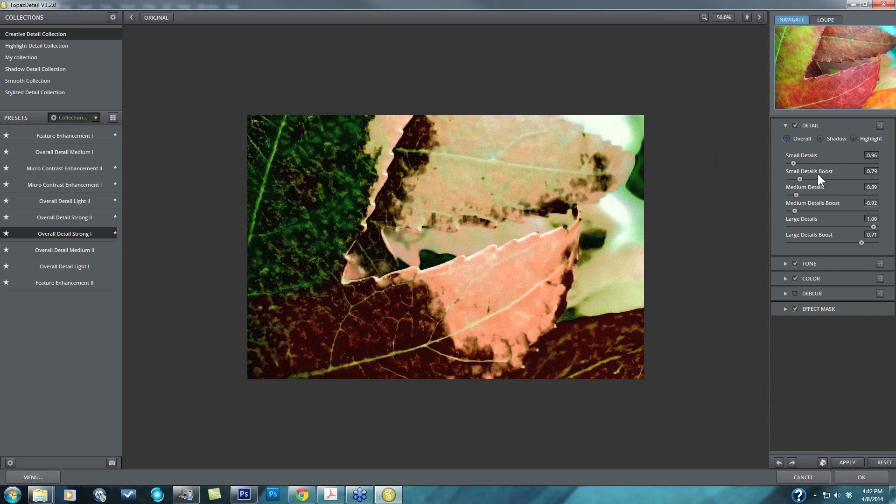
{"action": "left_click", "coordinate": [822, 460]}
{"action": "left_click", "coordinate": [824, 459]}
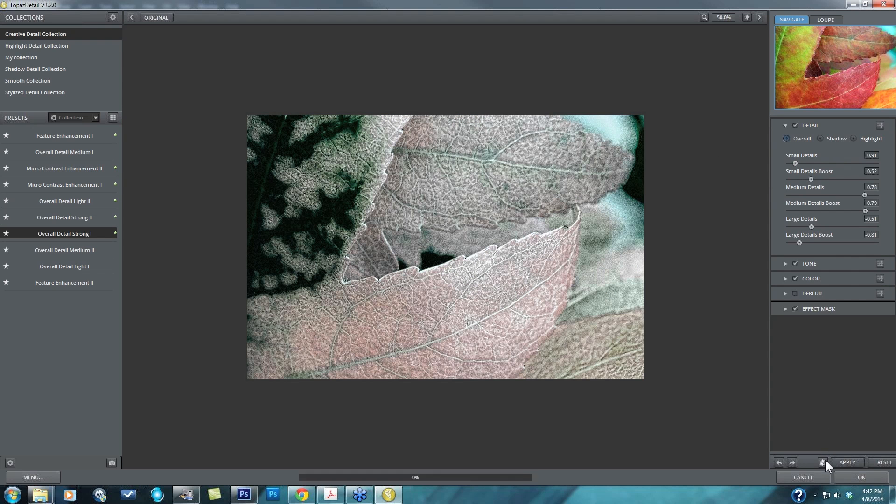
{"action": "left_click", "coordinate": [825, 460]}
{"action": "left_click", "coordinate": [824, 461]}
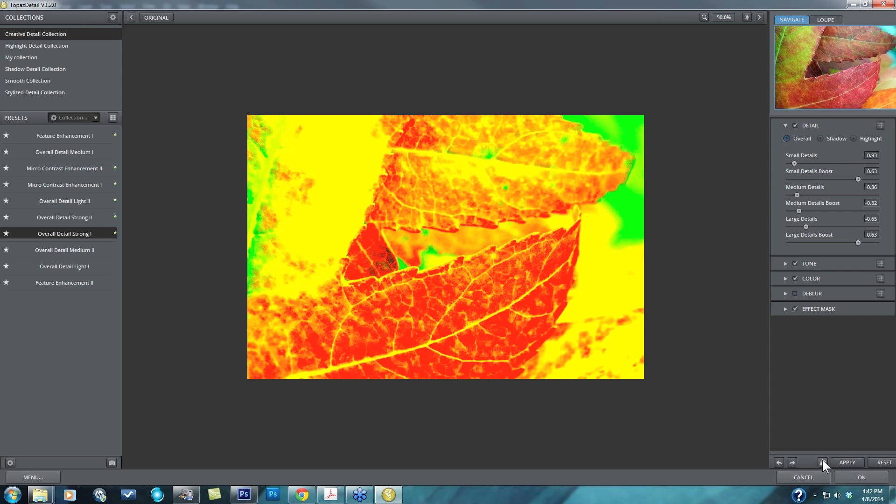
{"action": "left_click", "coordinate": [822, 462]}
{"action": "left_click", "coordinate": [822, 462]}
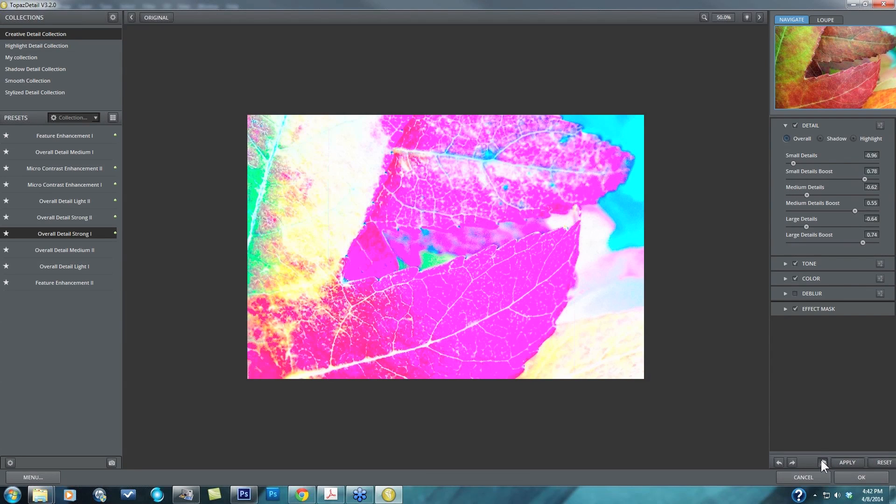
{"action": "left_click", "coordinate": [821, 459]}
{"action": "left_click", "coordinate": [820, 459]}
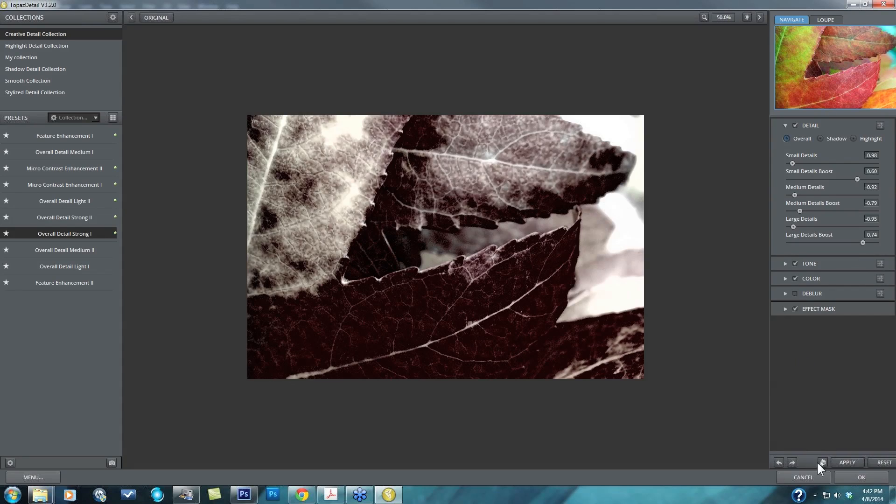
{"action": "left_click", "coordinate": [820, 462]}
{"action": "left_click", "coordinate": [821, 462]}
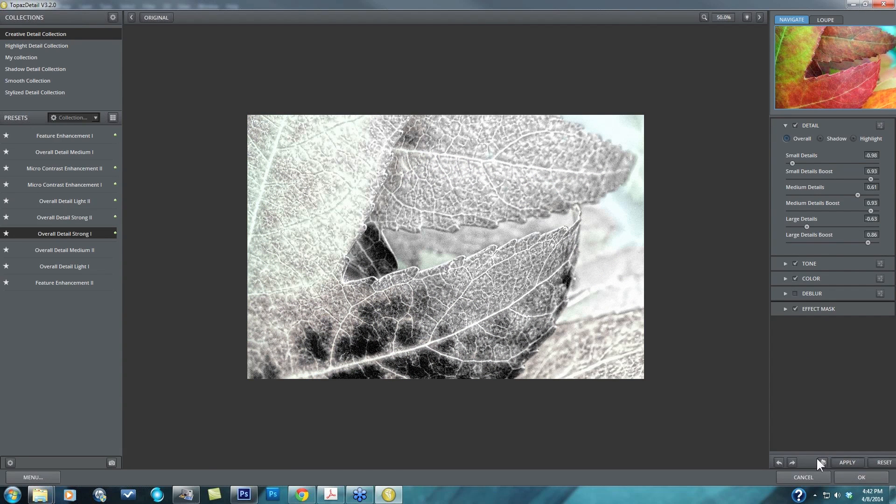
{"action": "left_click", "coordinate": [821, 462]}
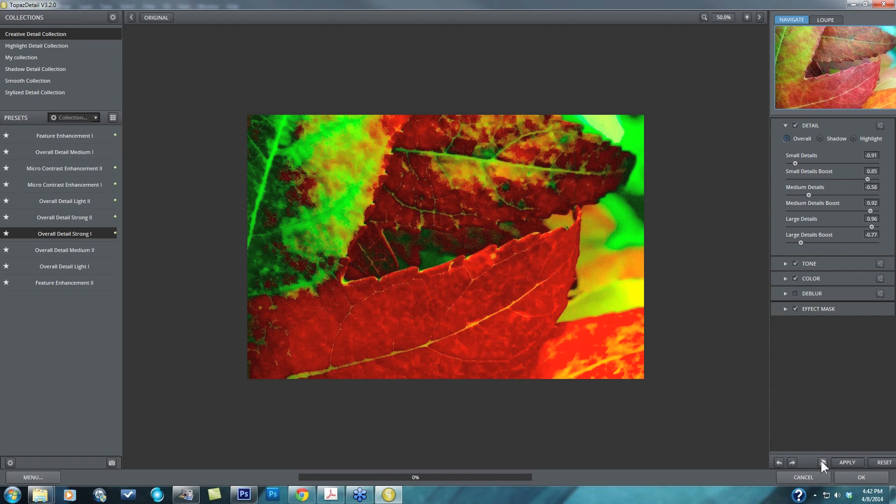
{"action": "left_click", "coordinate": [821, 462]}
{"action": "left_click", "coordinate": [822, 461]}
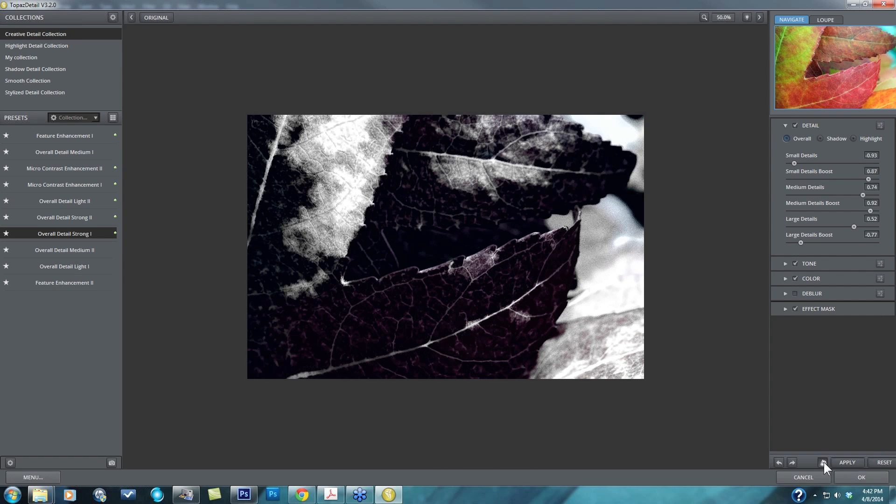
{"action": "left_click", "coordinate": [822, 462]}
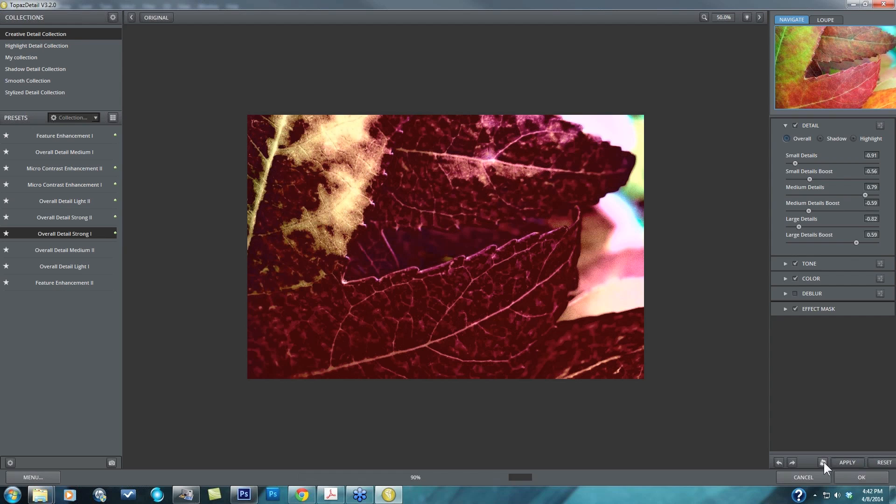
{"action": "left_click", "coordinate": [823, 462]}
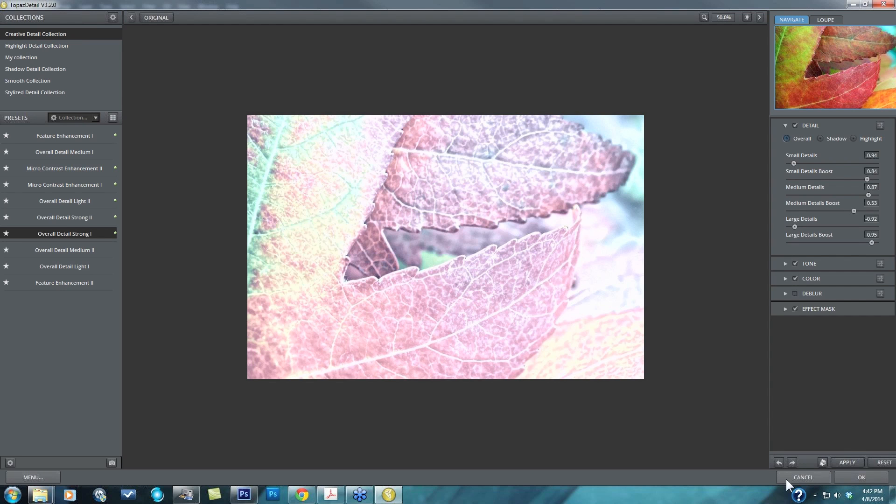
Step: Reset all effect parameters and leave Topaz Detail without applying anything to the leaf photo
{"action": "left_click", "coordinate": [871, 462]}
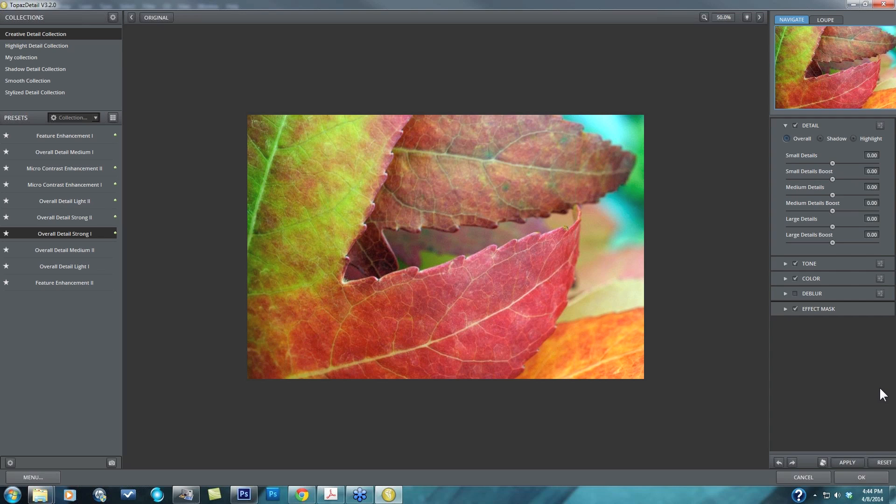
{"action": "left_click", "coordinate": [806, 477]}
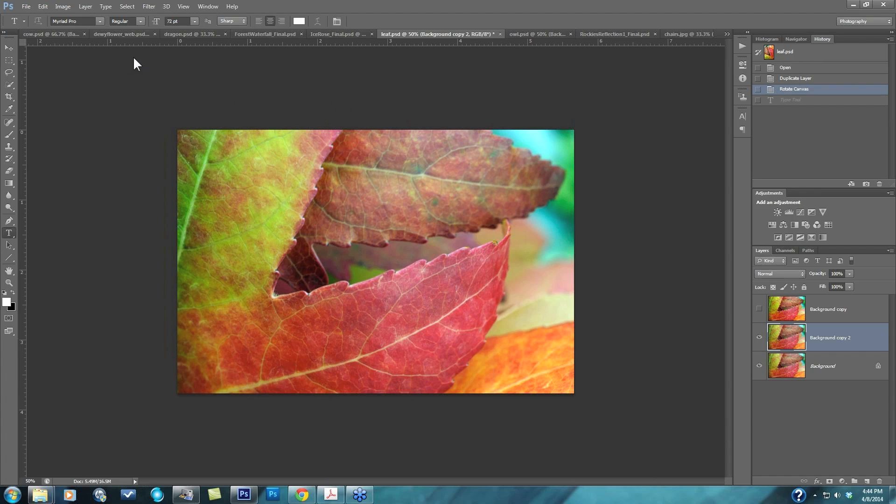
Step: Switch to cow.psd, hide the Background copy layer, and duplicate the Background layer
{"action": "left_click", "coordinate": [50, 34]}
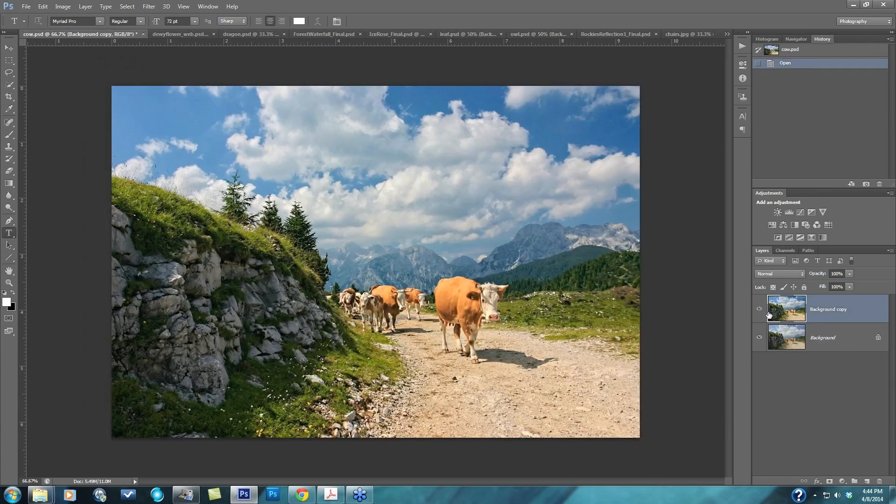
{"action": "left_click", "coordinate": [758, 309]}
{"action": "left_click", "coordinate": [840, 345]}
{"action": "left_click_drag", "start_coordinate": [841, 350], "coordinate": [866, 481]}
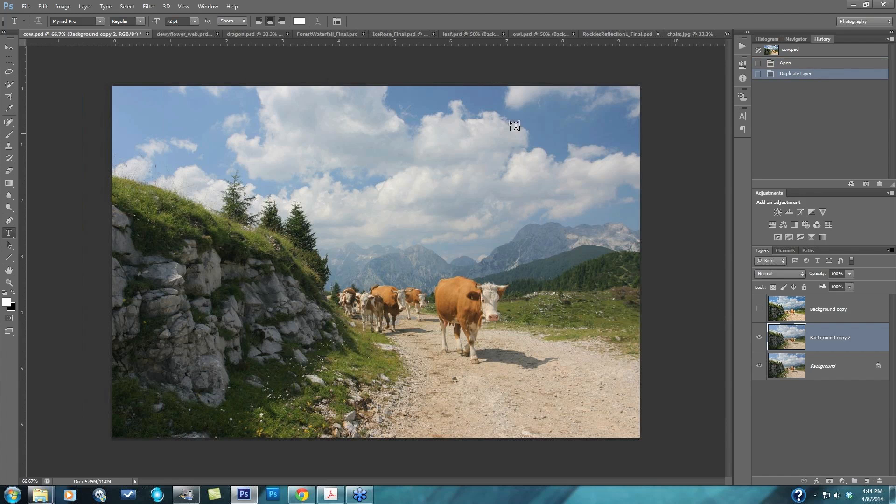
Step: Open the duplicated cow layer in the Topaz Detail filter and skip the getting-started guide
{"action": "left_click", "coordinate": [148, 7]}
{"action": "mouse_move", "coordinate": [224, 229]}
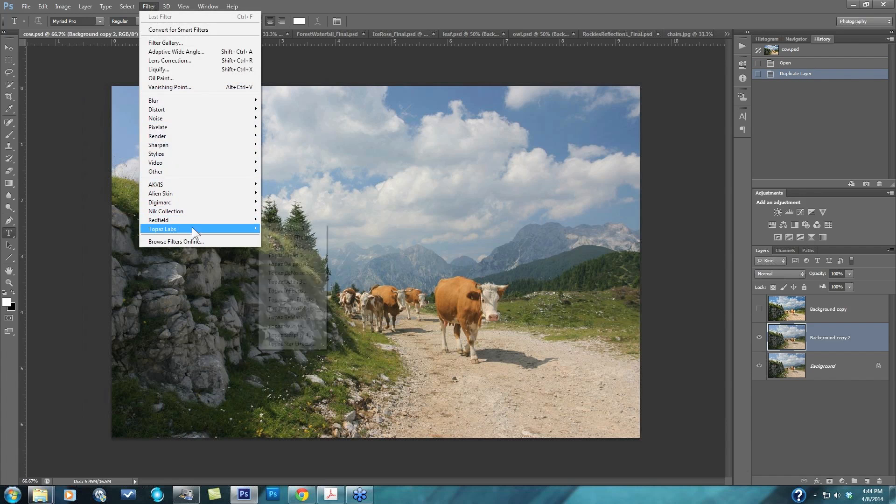
{"action": "left_click", "coordinate": [286, 281]}
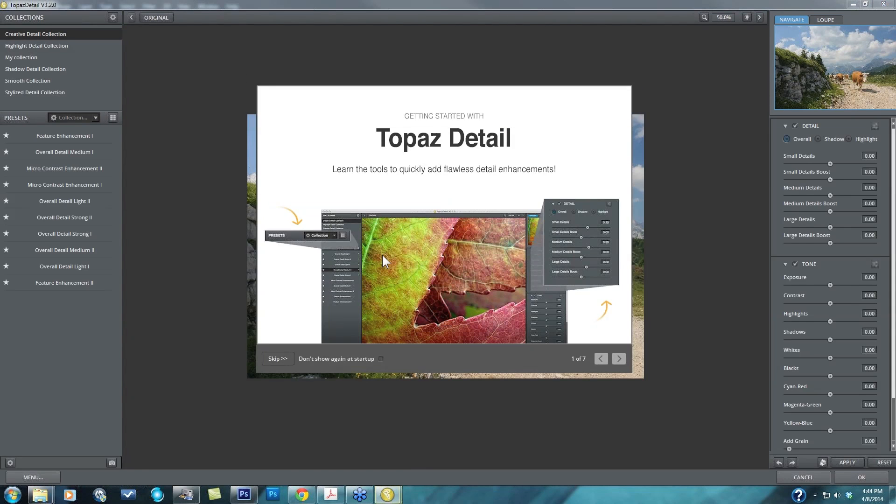
{"action": "left_click", "coordinate": [279, 359]}
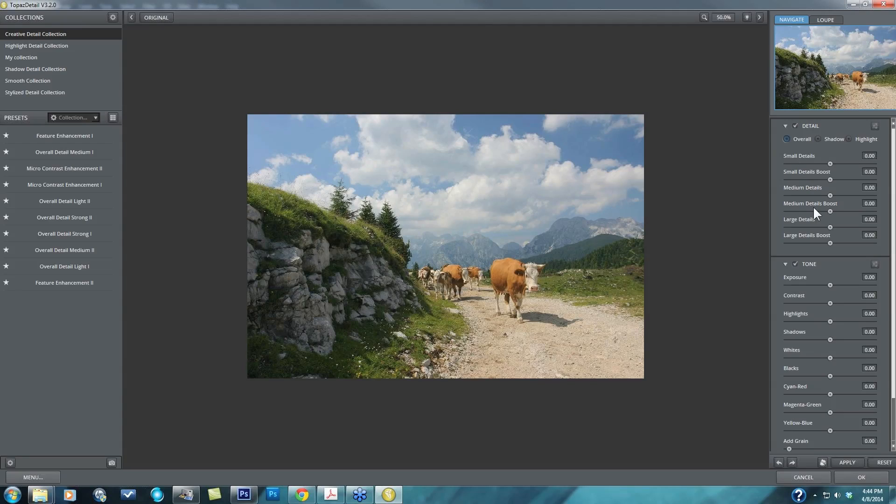
Step: At 100% zoom with the Tone settings collapsed, set Small Details, Medium Details and Large Details to -1.00
{"action": "left_click", "coordinate": [784, 264]}
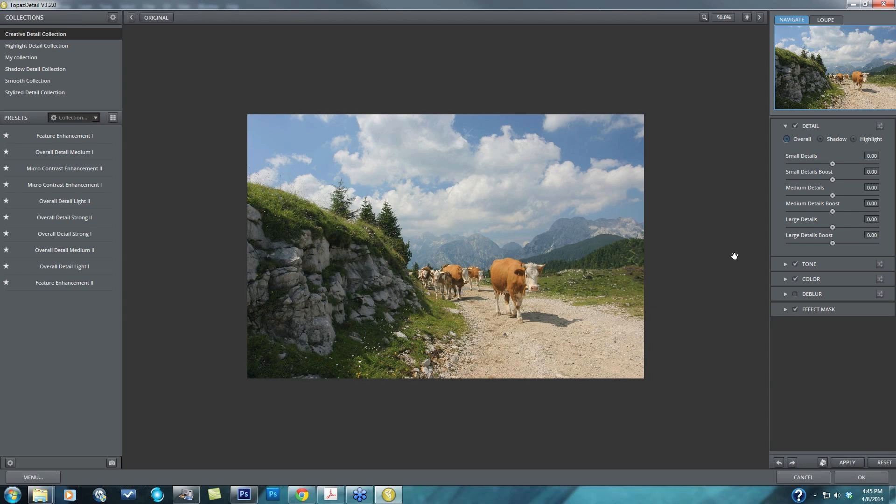
{"action": "left_click", "coordinate": [724, 18]}
{"action": "left_click", "coordinate": [729, 58]}
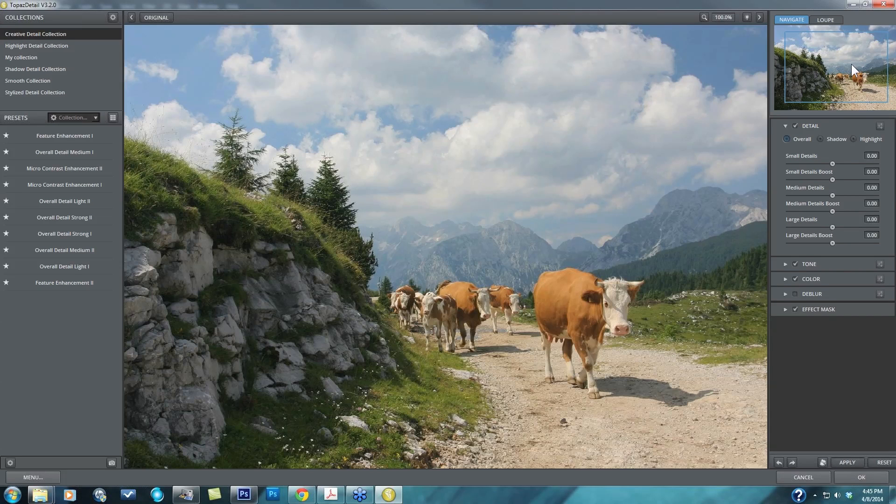
{"action": "left_click_drag", "start_coordinate": [851, 63], "coordinate": [845, 60]}
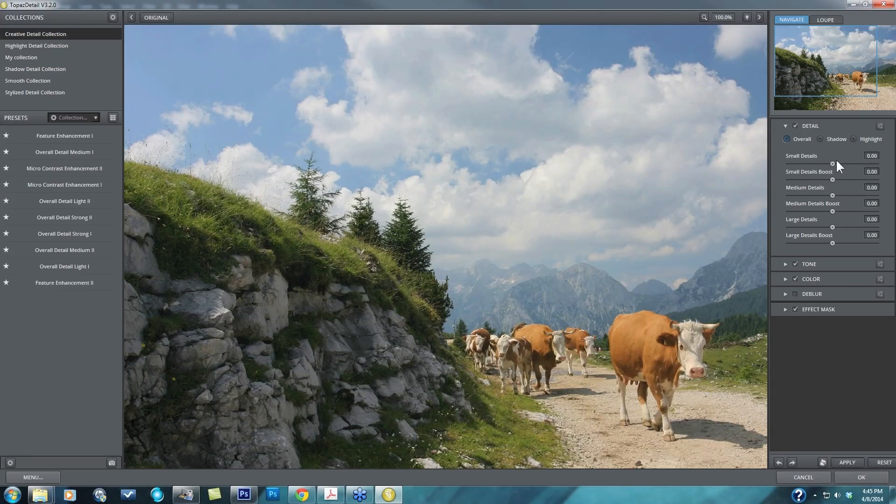
{"action": "left_click_drag", "start_coordinate": [832, 164], "coordinate": [791, 163]}
{"action": "left_click_drag", "start_coordinate": [833, 195], "coordinate": [775, 193]}
{"action": "left_click_drag", "start_coordinate": [832, 227], "coordinate": [752, 216]}
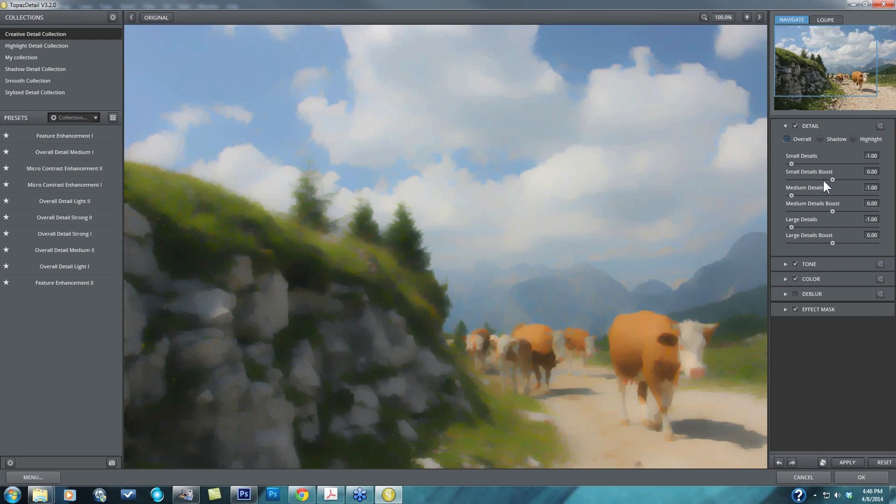
Step: Try Small Details at 0.70 with Small Details Boost at -0.91 and at 0.58
{"action": "mouse_move", "coordinate": [827, 178]}
{"action": "left_mouse_down"}
{"action": "mouse_move", "coordinate": [764, 172]}
{"action": "mouse_move", "coordinate": [831, 179]}
{"action": "left_mouse_up"}
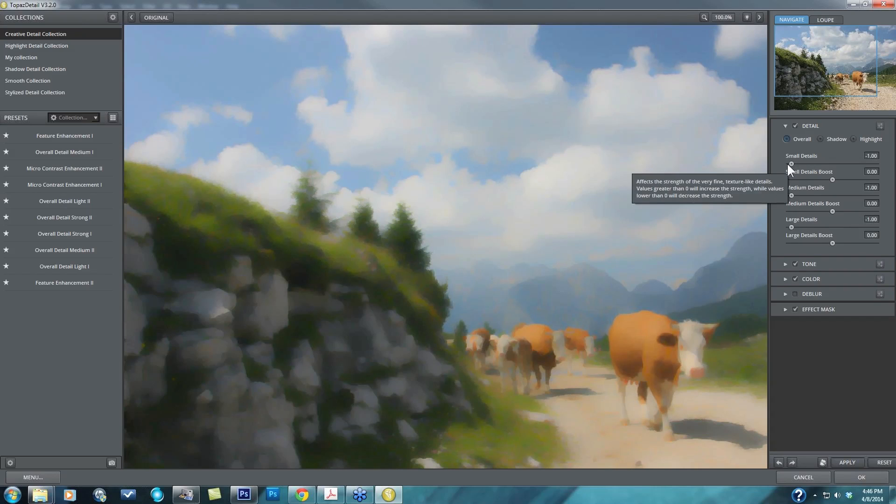
{"action": "left_click_drag", "start_coordinate": [791, 161], "coordinate": [860, 172]}
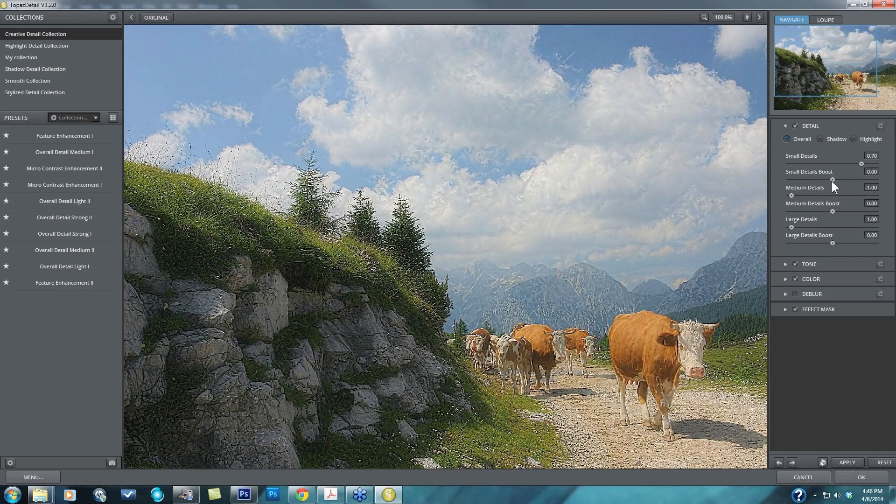
{"action": "left_click", "coordinate": [831, 179]}
{"action": "left_click_drag", "start_coordinate": [830, 179], "coordinate": [794, 180]}
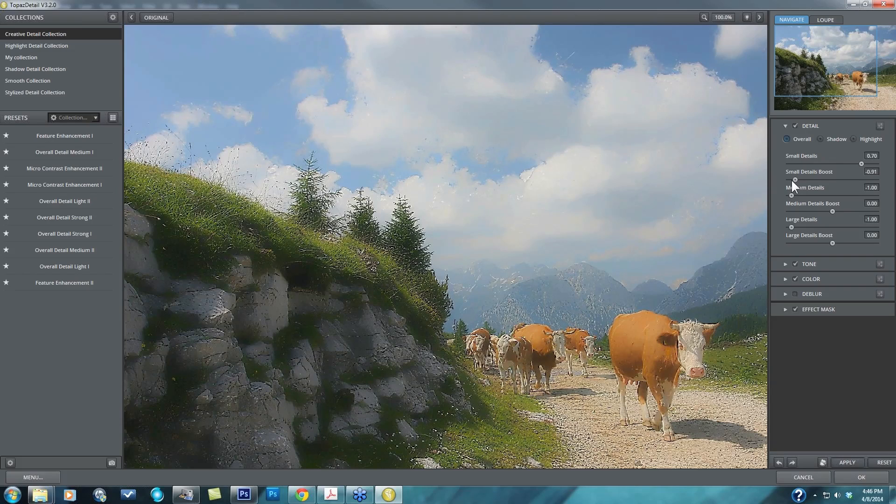
{"action": "left_click_drag", "start_coordinate": [795, 176], "coordinate": [823, 181]}
{"action": "left_click", "coordinate": [853, 180]}
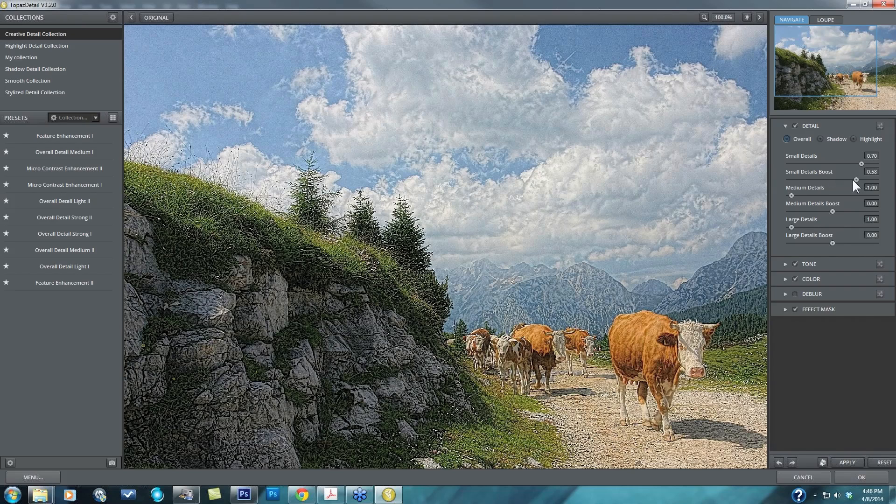
Step: Set Small Details and Small Details Boost to -1.00, and try Medium Details at 0.74
{"action": "left_click_drag", "start_coordinate": [853, 181], "coordinate": [871, 195]}
{"action": "left_click_drag", "start_coordinate": [798, 192], "coordinate": [863, 193]}
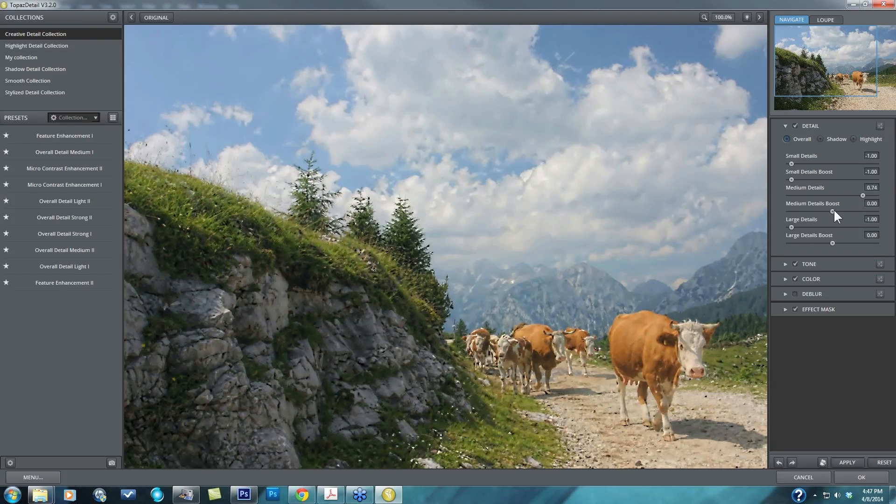
Step: Set Medium Details to -1.00 with boost 0.01, try Large Details at 1.00, and set it to 0.00 with boost -0.62
{"action": "left_click_drag", "start_coordinate": [834, 210], "coordinate": [872, 225]}
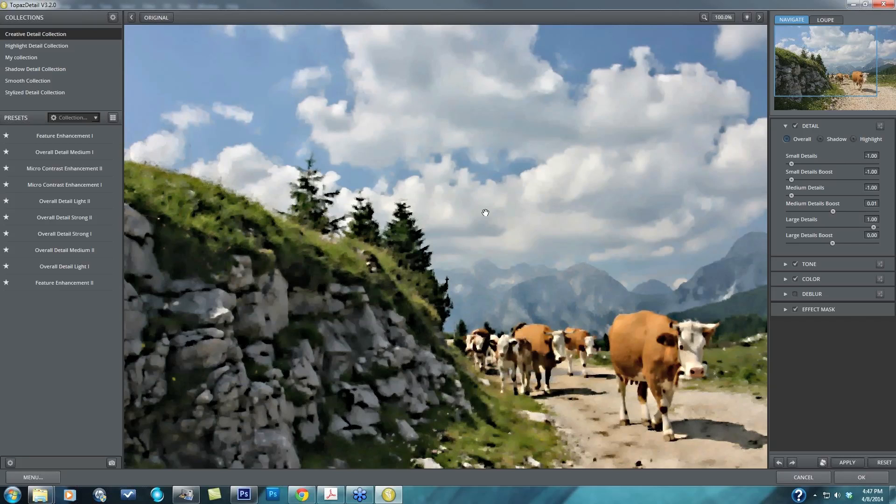
{"action": "left_click_drag", "start_coordinate": [832, 242], "coordinate": [805, 248]}
{"action": "left_click", "coordinate": [804, 227]}
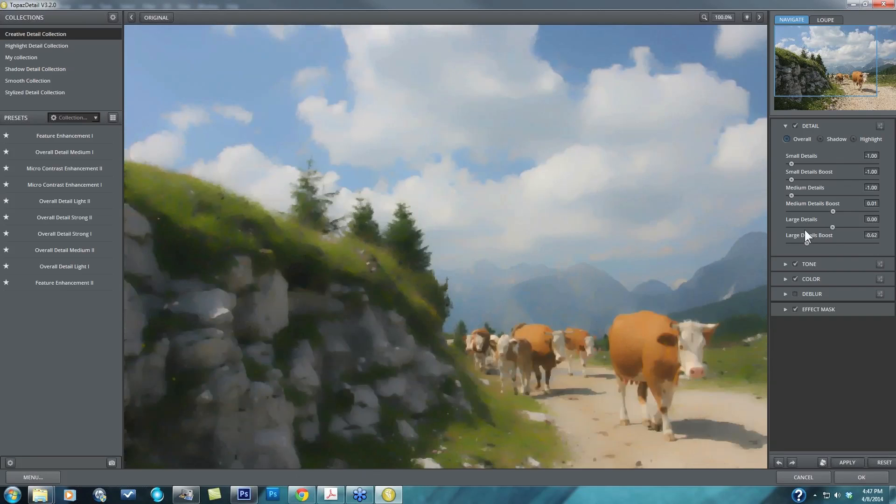